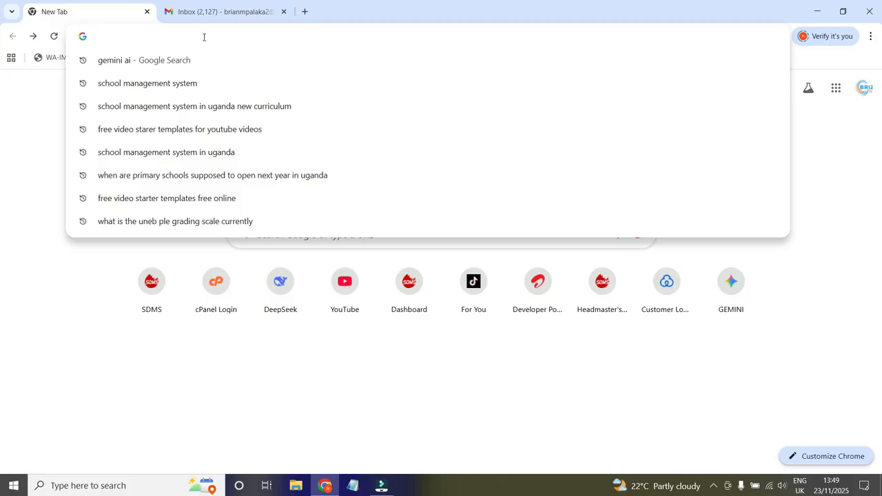
pyautogui.write('www.')
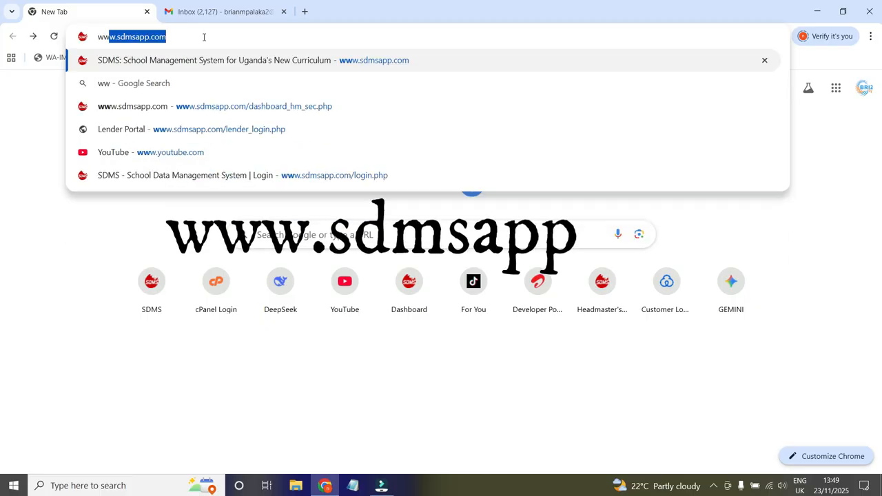
pyautogui.write('sdm')
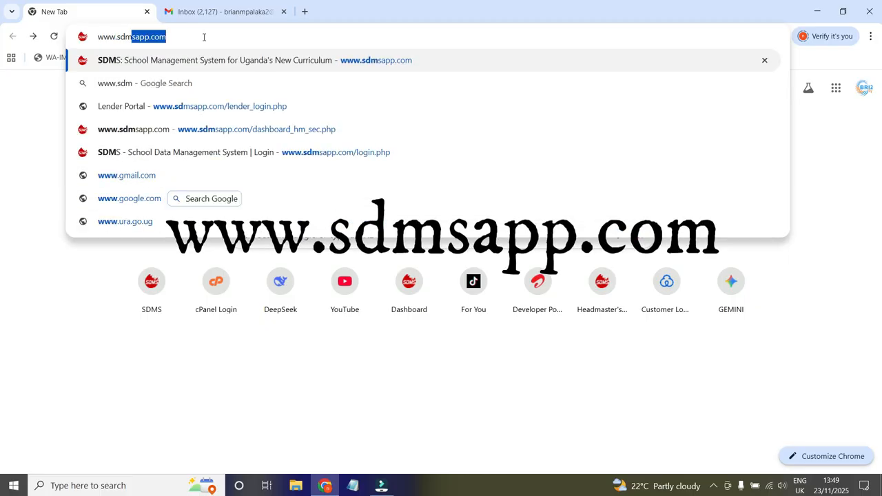
pyautogui.write('sapp')
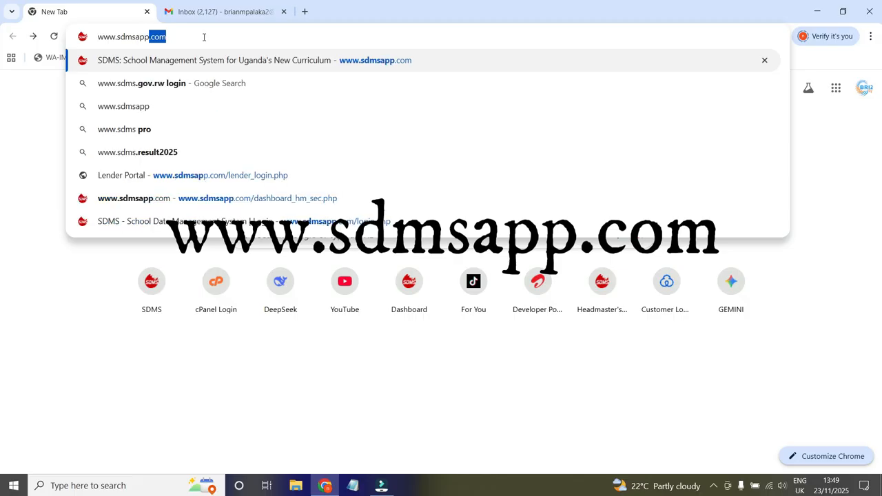
pyautogui.write('.com')
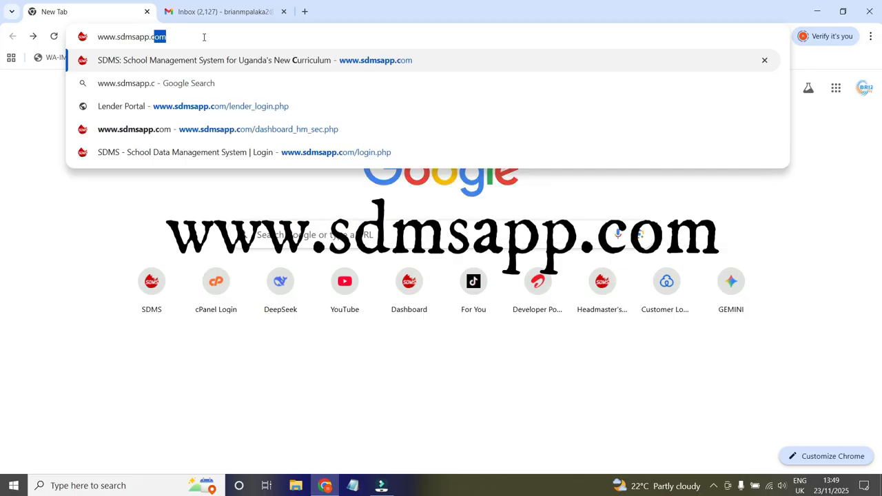
pyautogui.press('Return')
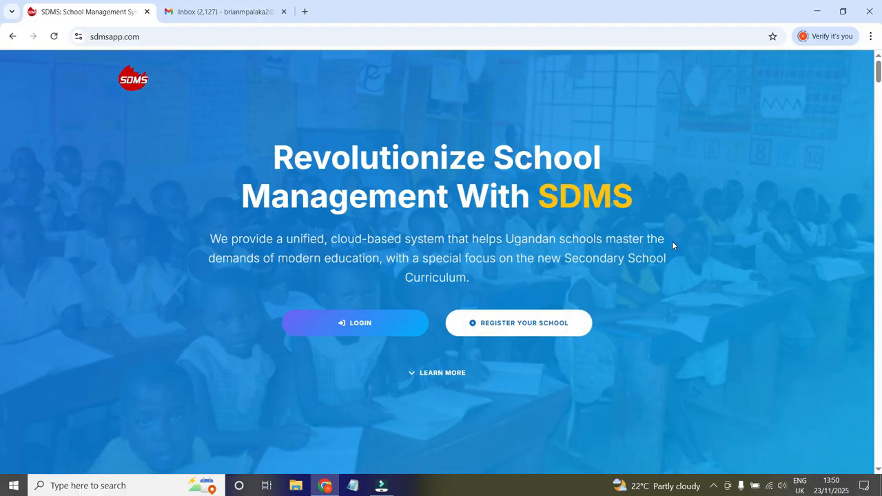
# - Scroll down to Join Our Agent Network and open the SDMS Agents page
pyautogui.scroll(-20, 673, 245)
pyautogui.scroll(-15, 673, 245)
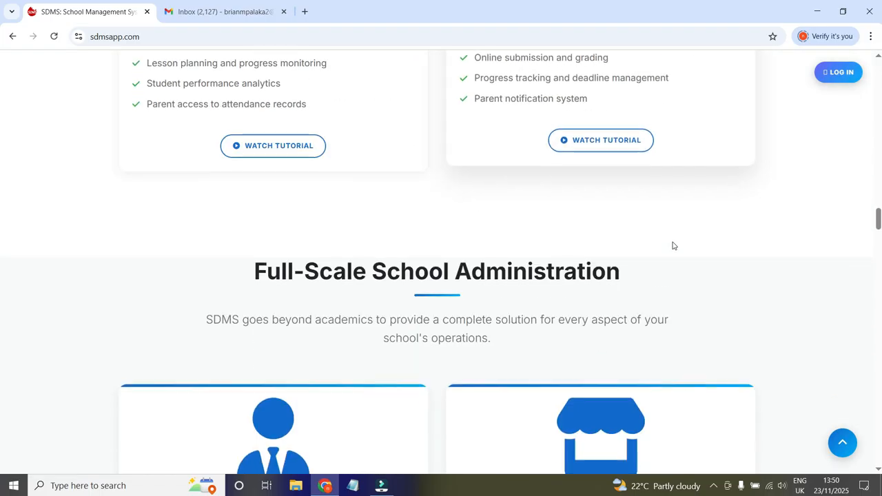
pyautogui.scroll(-6, 673, 245)
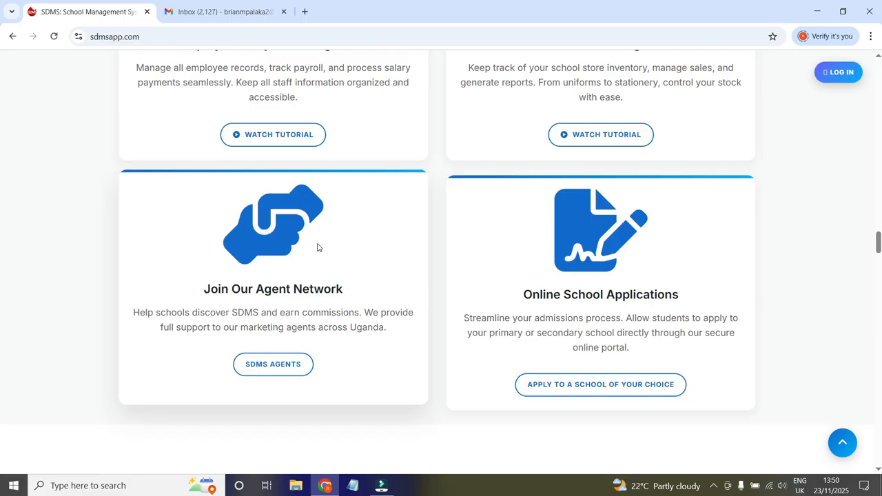
pyautogui.click(284, 367)
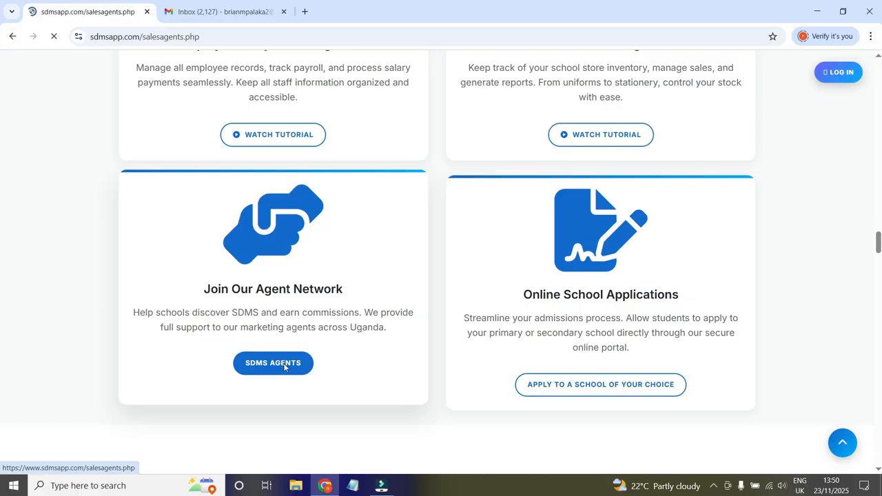
pyautogui.scroll(-1, 352, 212)
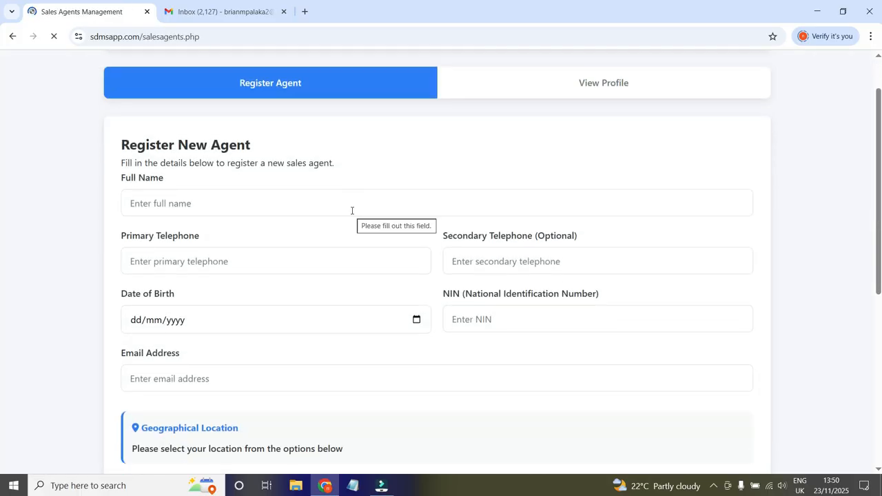
pyautogui.scroll(1, 352, 210)
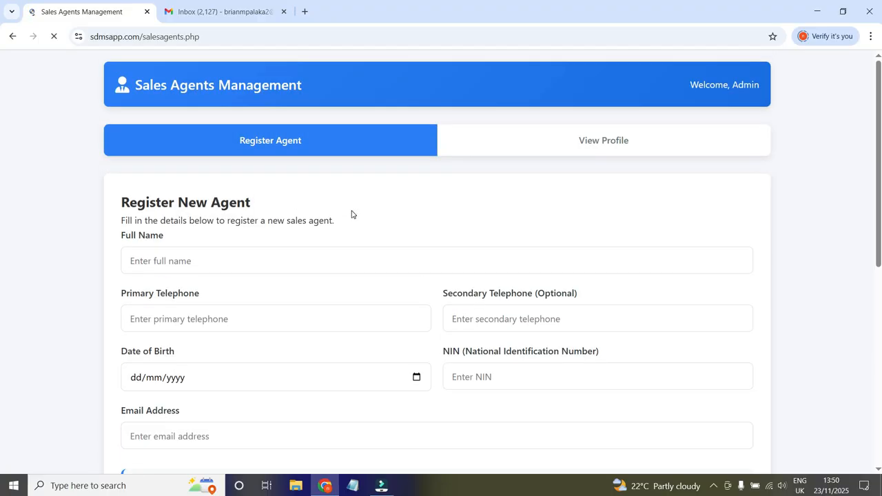
# - Reopen the Sales Agents page and switch from View Profile back to Register Agent
pyautogui.click(12, 36)
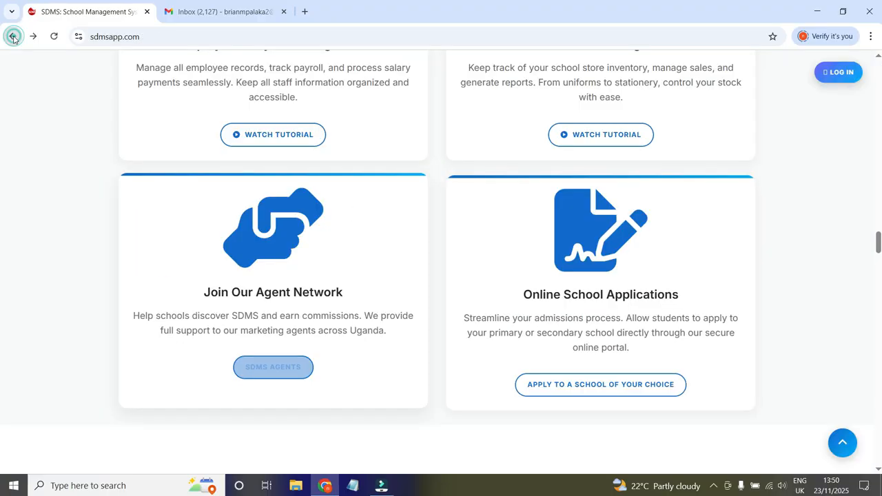
pyautogui.click(283, 366)
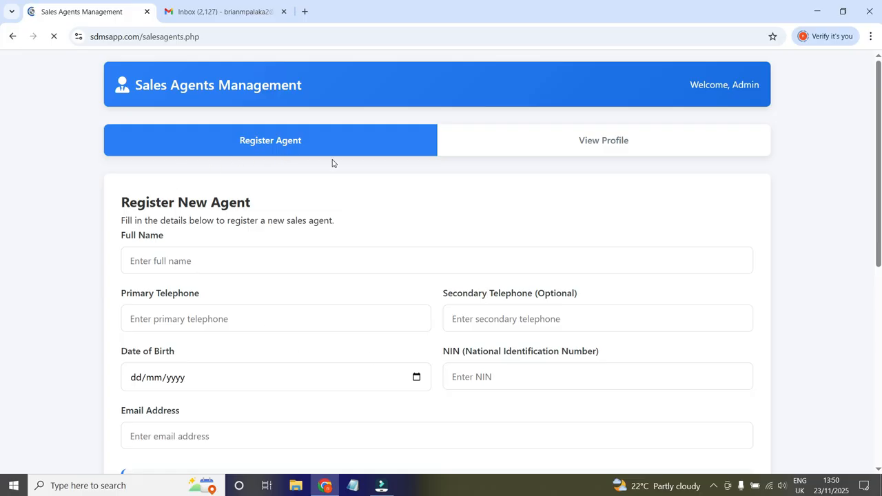
pyautogui.click(620, 143)
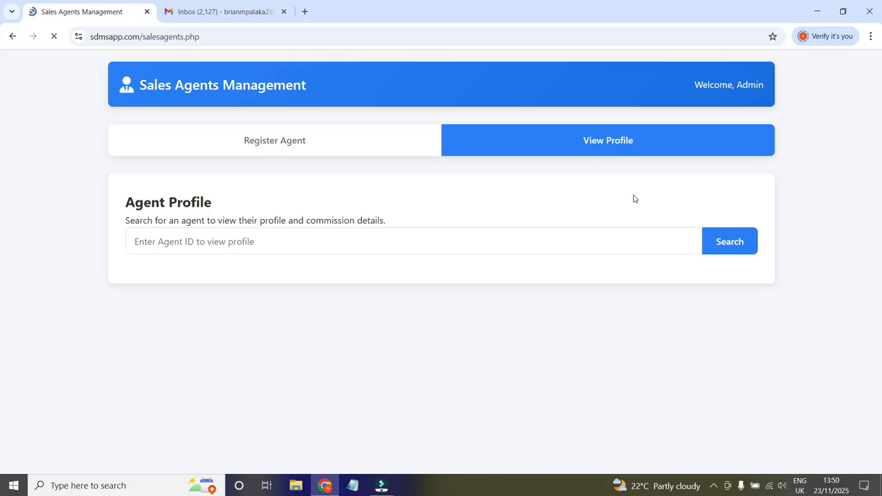
pyautogui.click(281, 142)
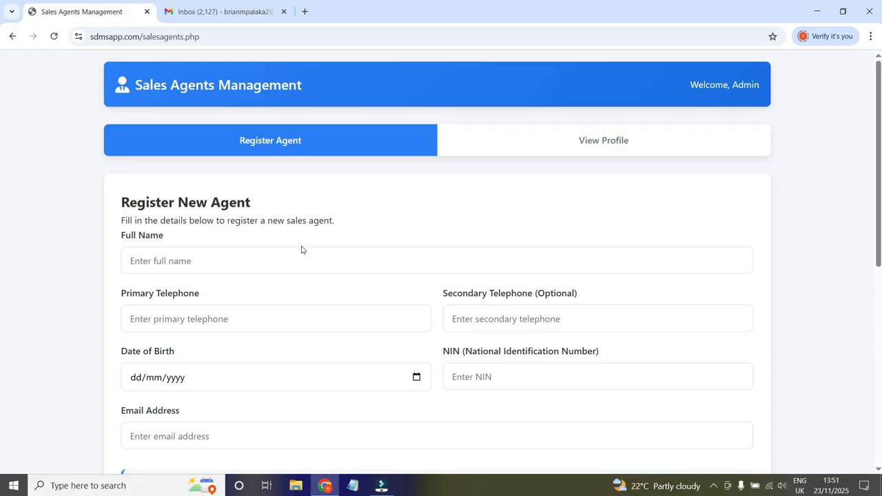
# - Enter the agent's full name in the Full Name field
pyautogui.click(276, 263)
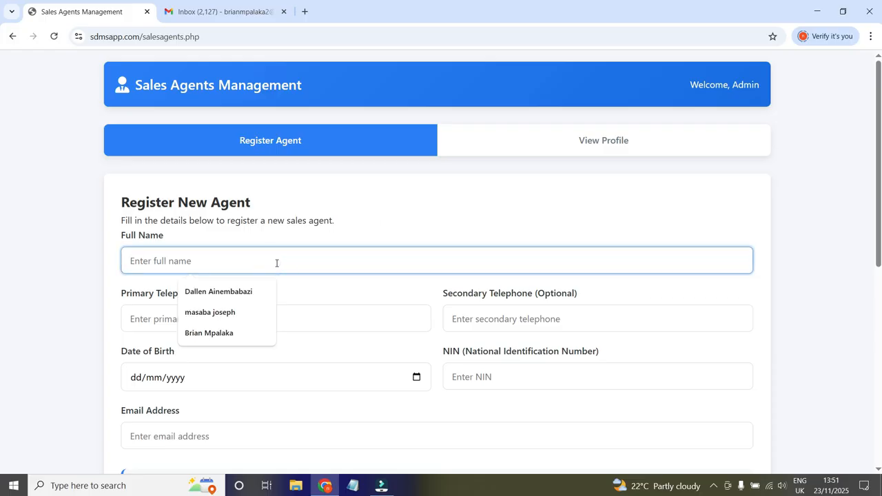
pyautogui.click(406, 227)
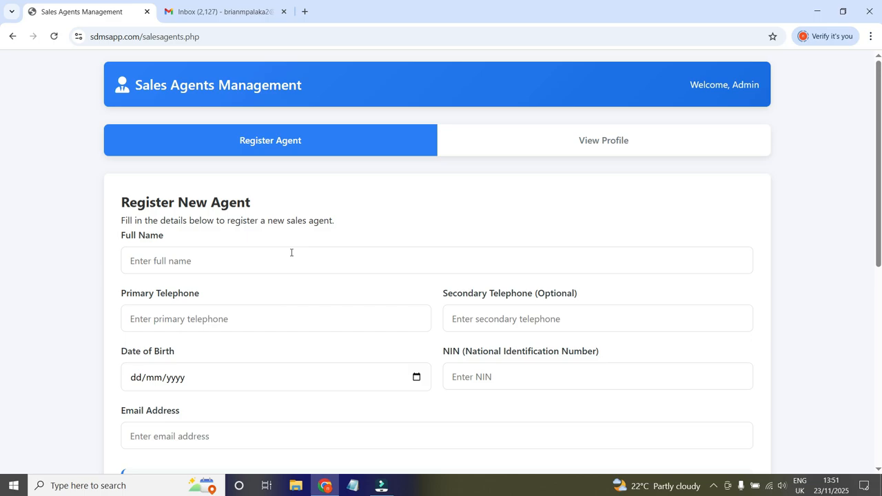
pyautogui.scroll(-1, 411, 216)
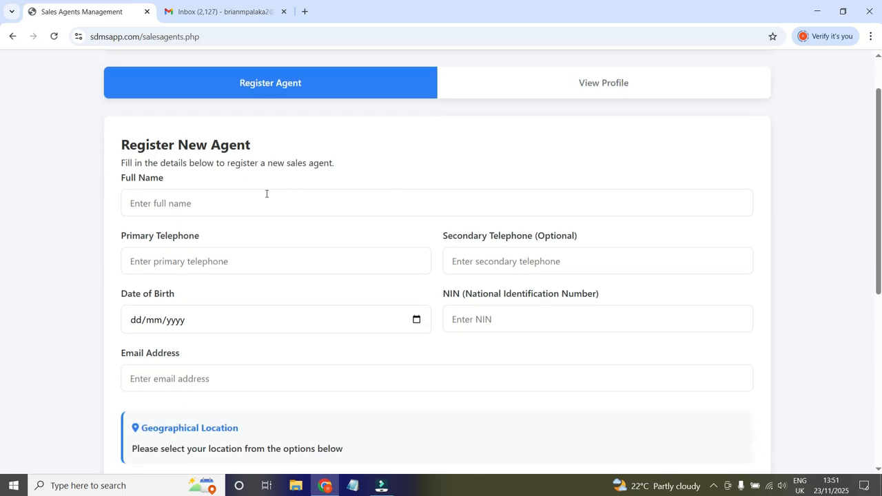
pyautogui.click(239, 202)
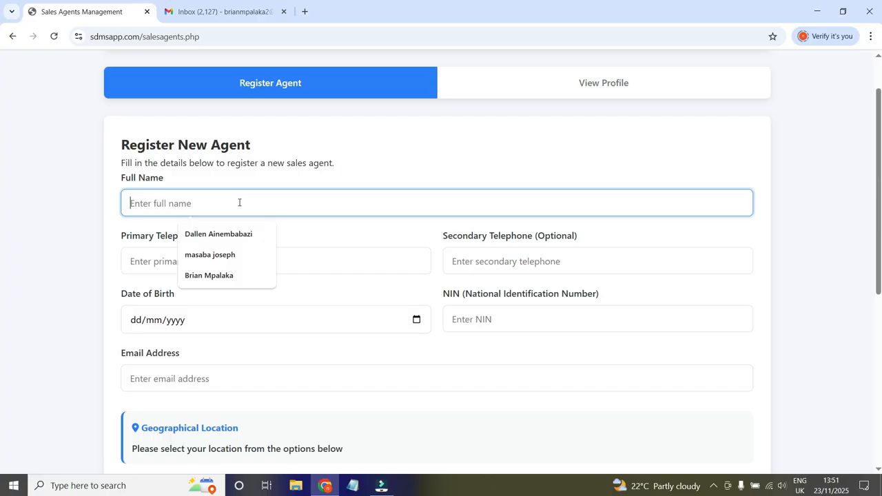
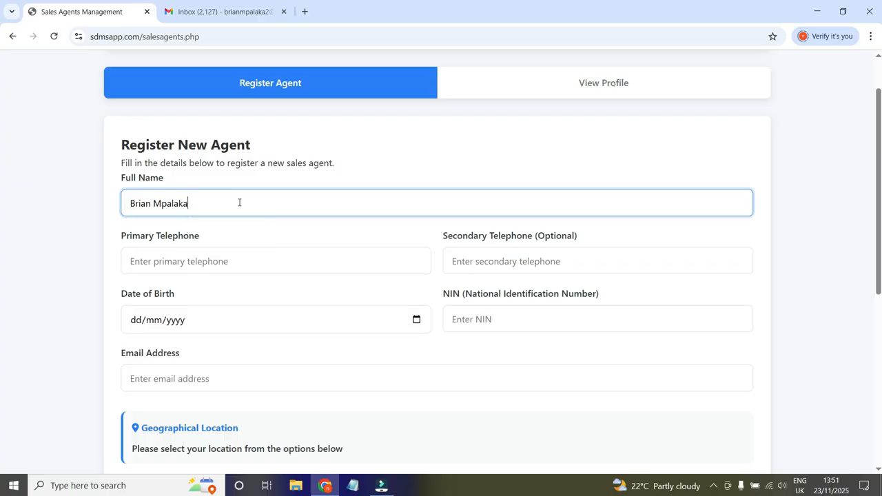
# - Fill Primary Telephone with the saved number and enter the agent's date of birth
pyautogui.click(222, 261)
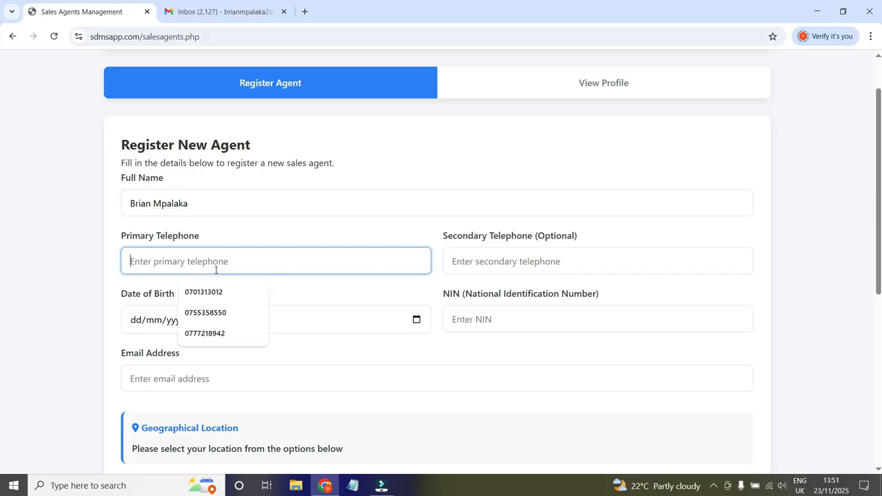
pyautogui.click(204, 294)
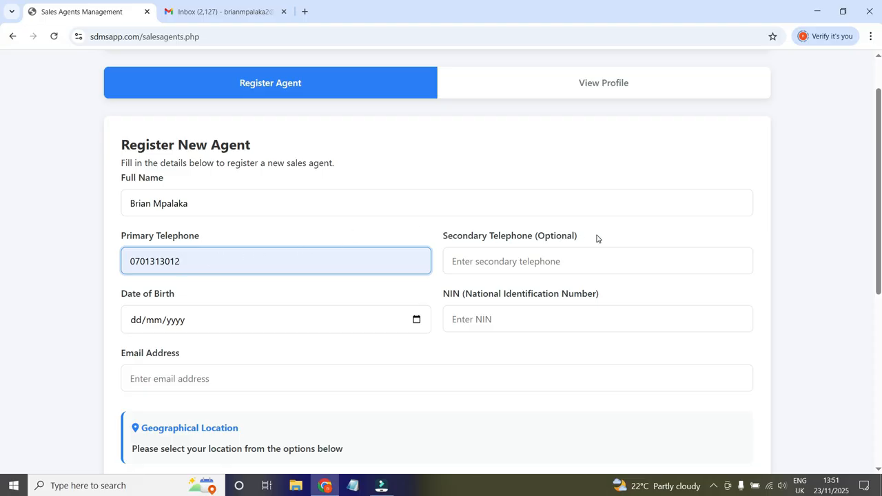
pyautogui.click(137, 323)
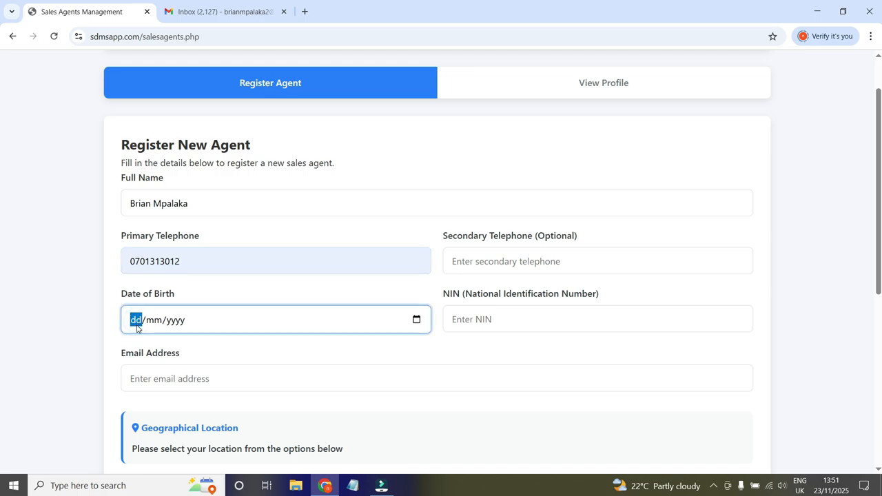
pyautogui.scroll(-1, 172, 320)
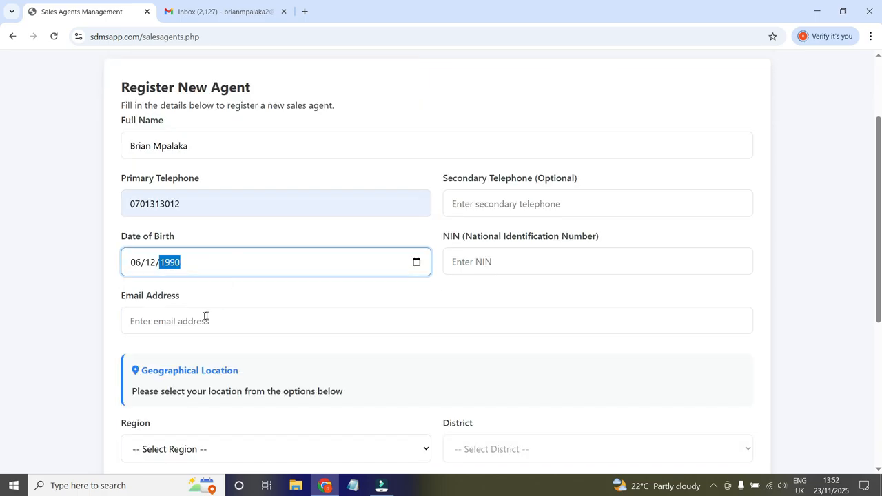
# - Fill the Email Address and NIN fields using their saved autofill values
pyautogui.click(197, 321)
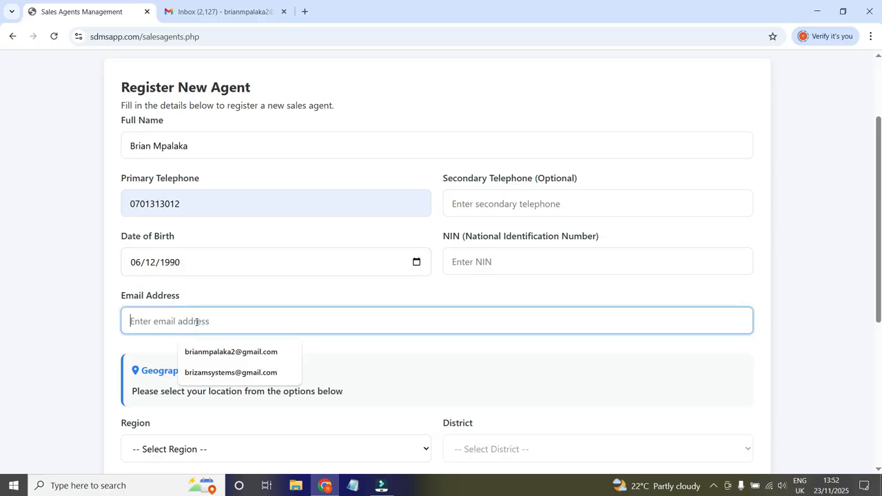
pyautogui.click(242, 295)
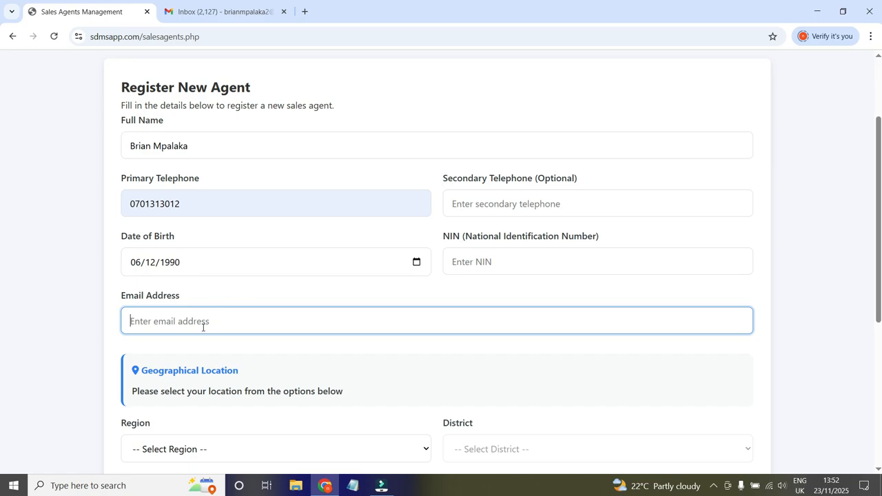
pyautogui.hotkey('ctrl', 'Tab')
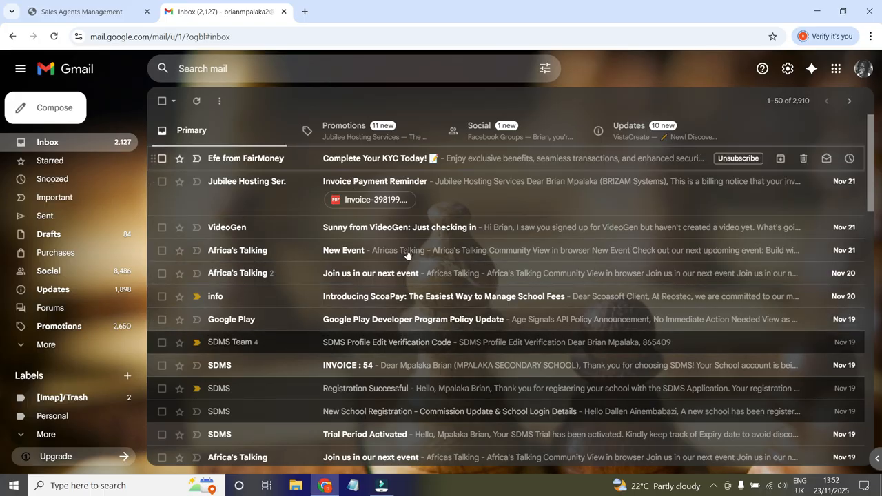
pyautogui.click(89, 12)
pyautogui.click(207, 324)
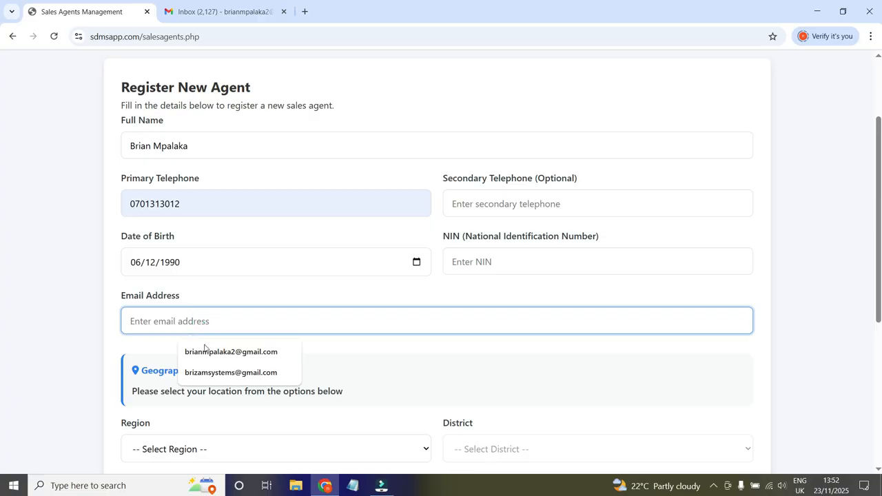
pyautogui.click(205, 352)
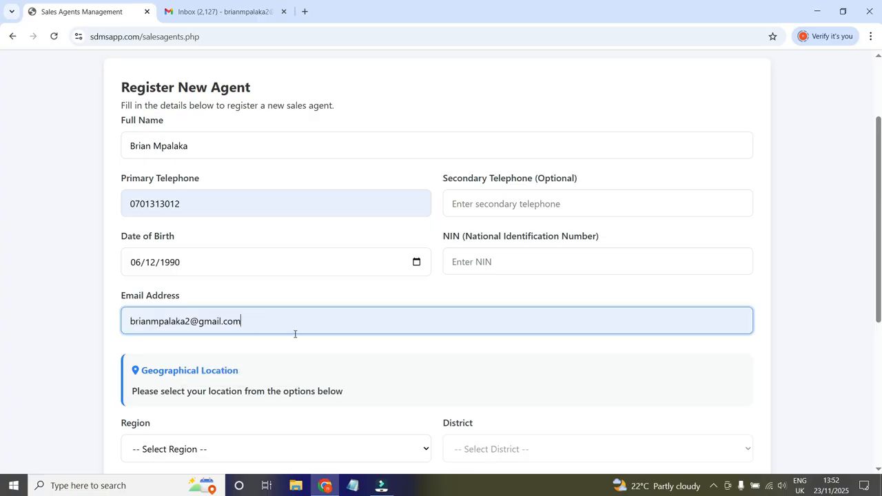
pyautogui.click(453, 261)
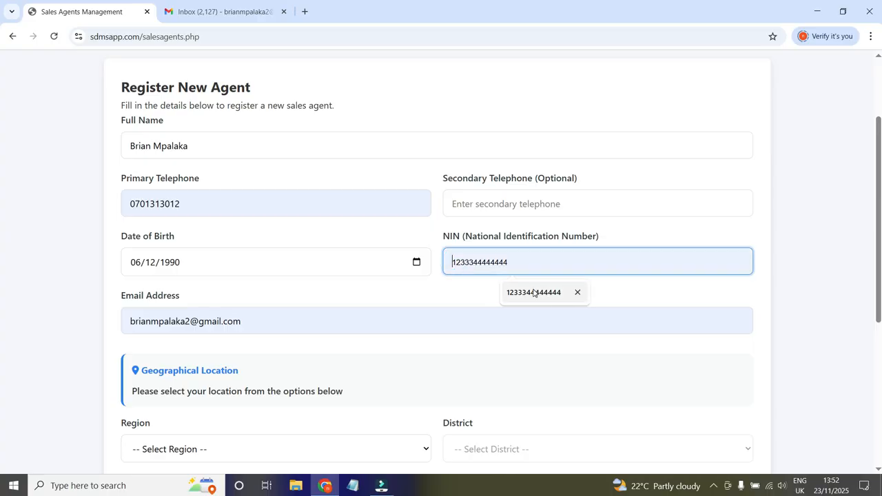
pyautogui.click(531, 292)
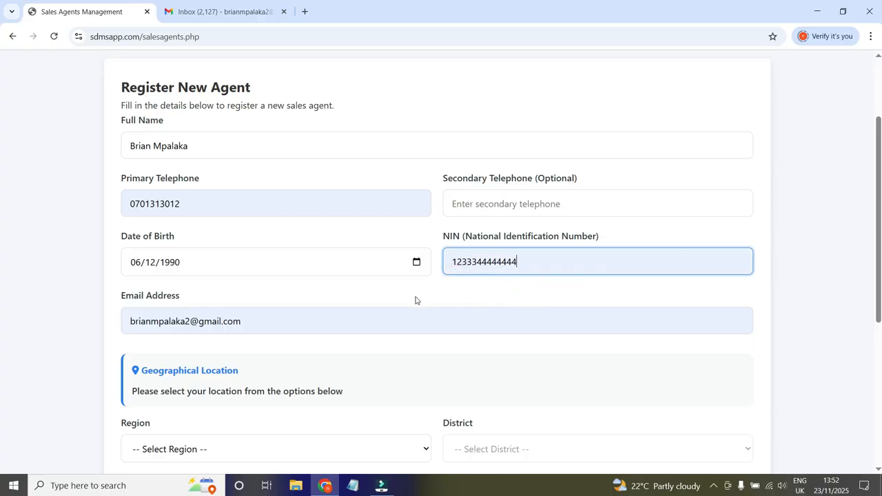
# - Set the region to Central and the district to Mukono
pyautogui.scroll(-3, 354, 272)
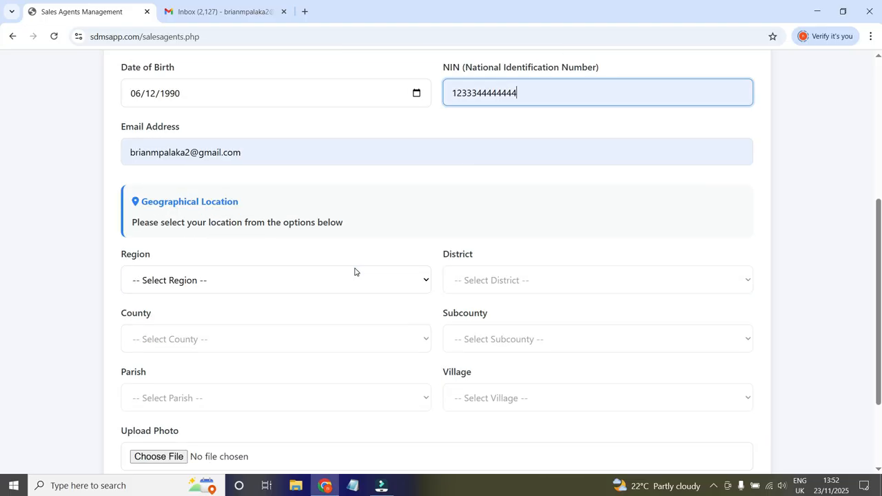
pyautogui.scroll(-1, 355, 272)
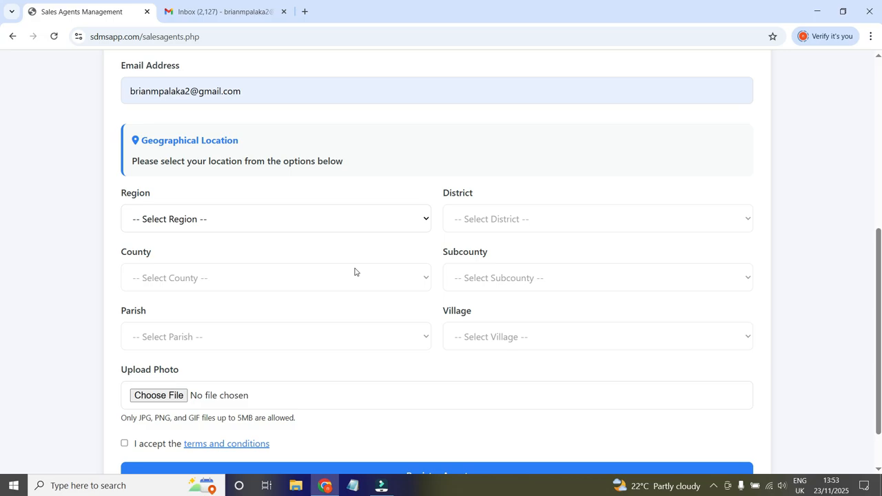
pyautogui.click(425, 221)
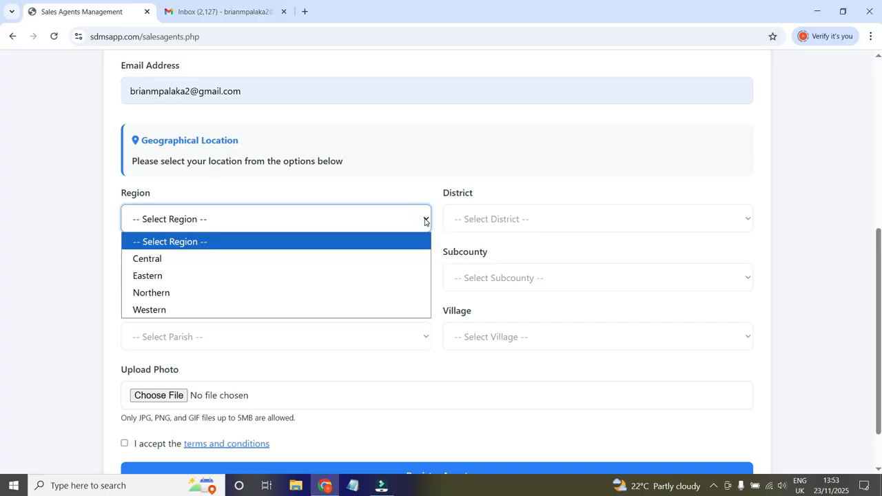
pyautogui.click(297, 262)
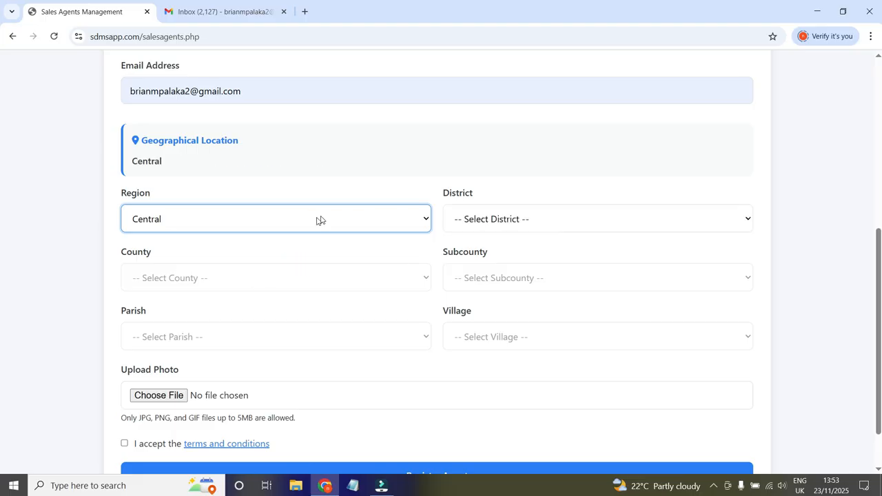
pyautogui.click(694, 224)
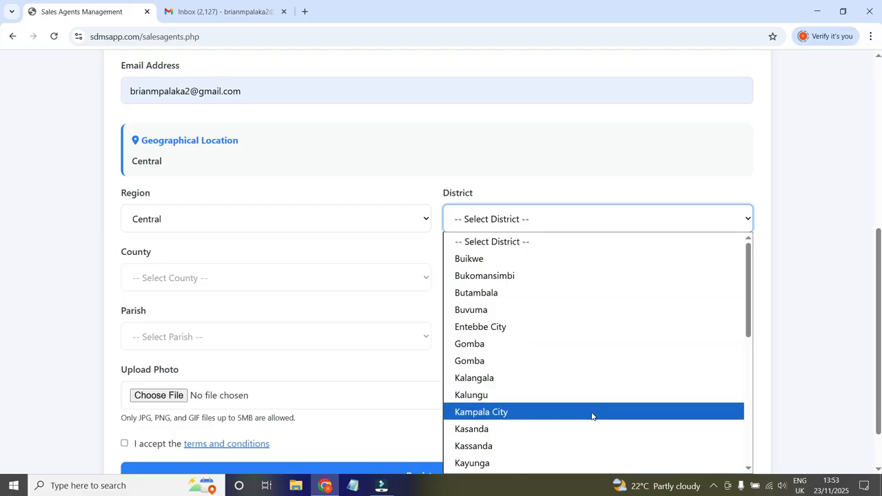
pyautogui.scroll(-2, 591, 414)
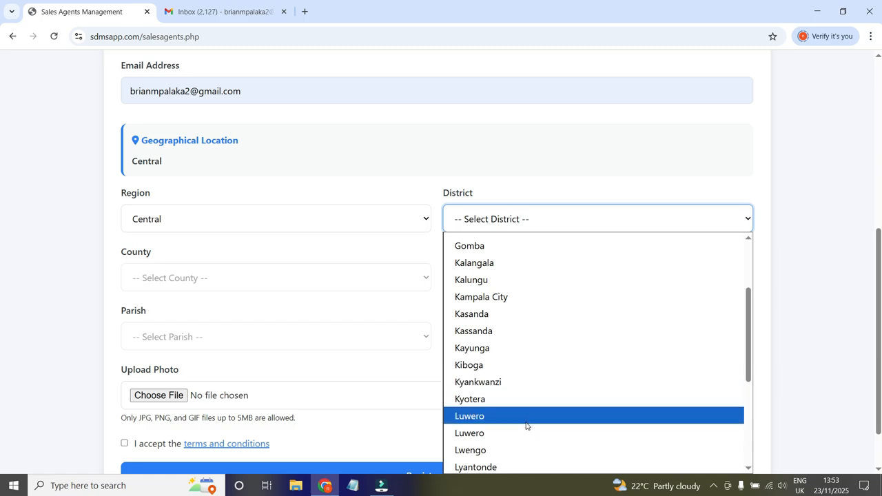
pyautogui.scroll(-3, 555, 429)
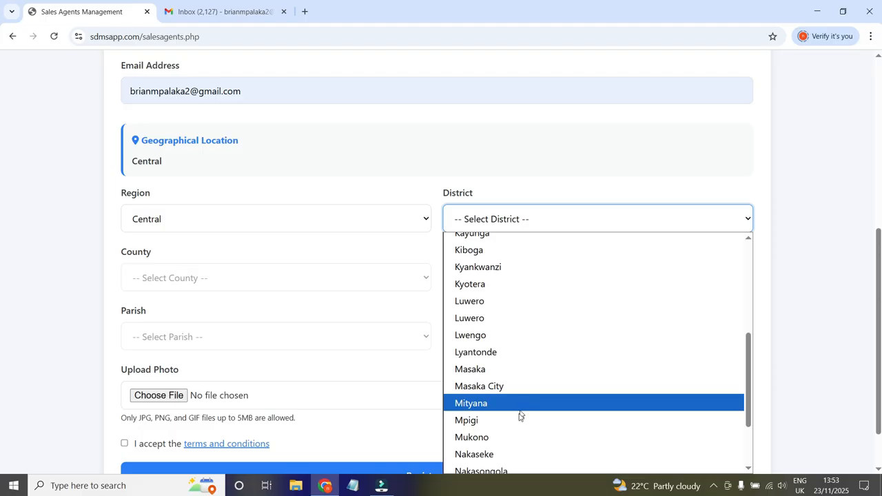
pyautogui.click(516, 437)
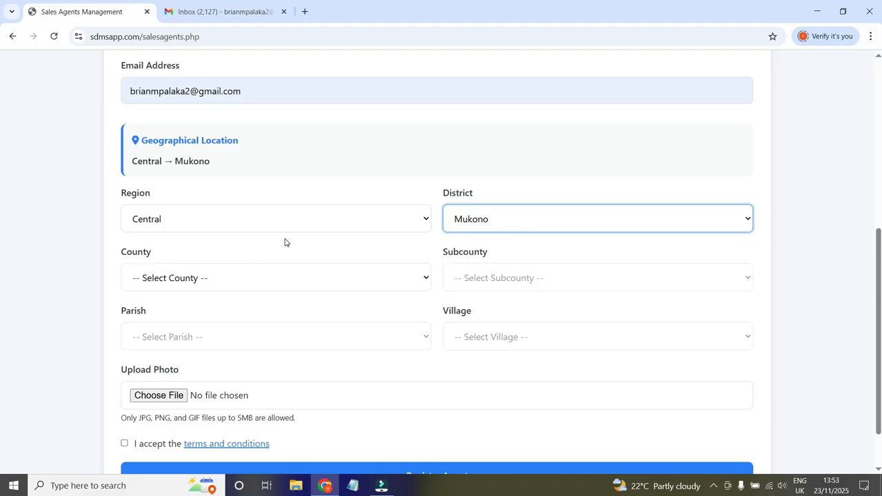
# - Choose county Mukono County South, subcounty Mpunge, parish Mpunge and village Mengo
pyautogui.click(425, 278)
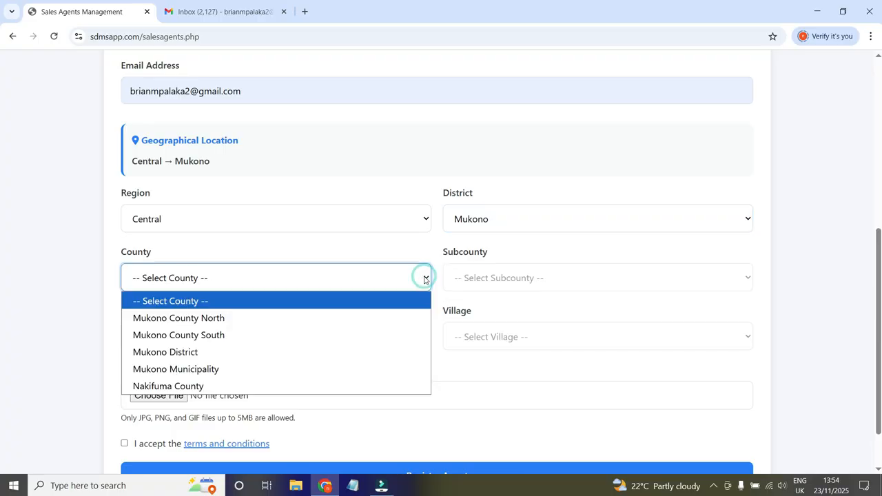
pyautogui.click(302, 337)
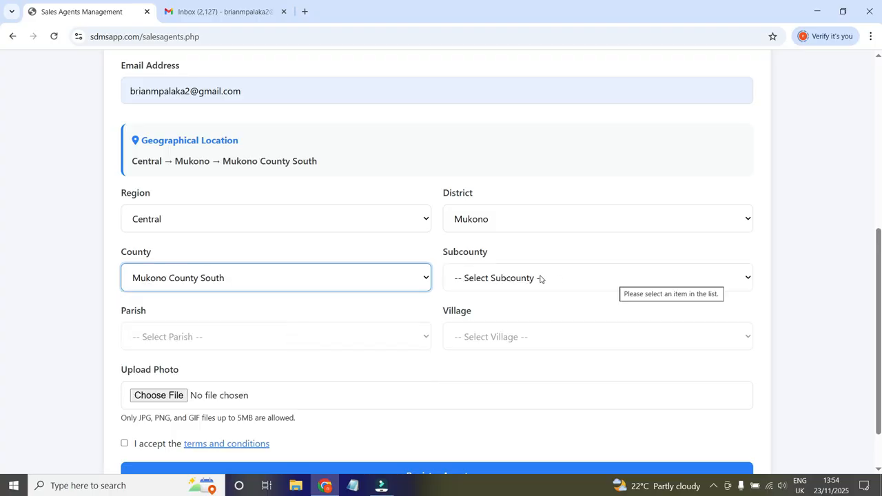
pyautogui.click(746, 282)
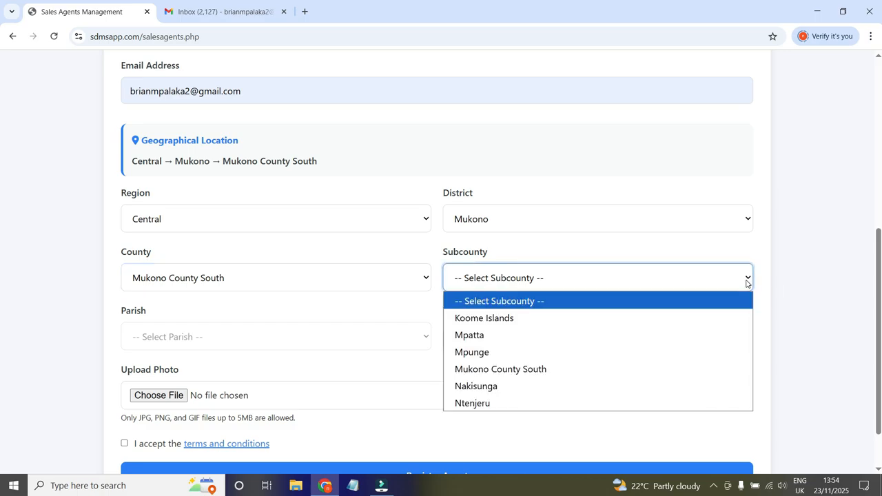
pyautogui.click(579, 353)
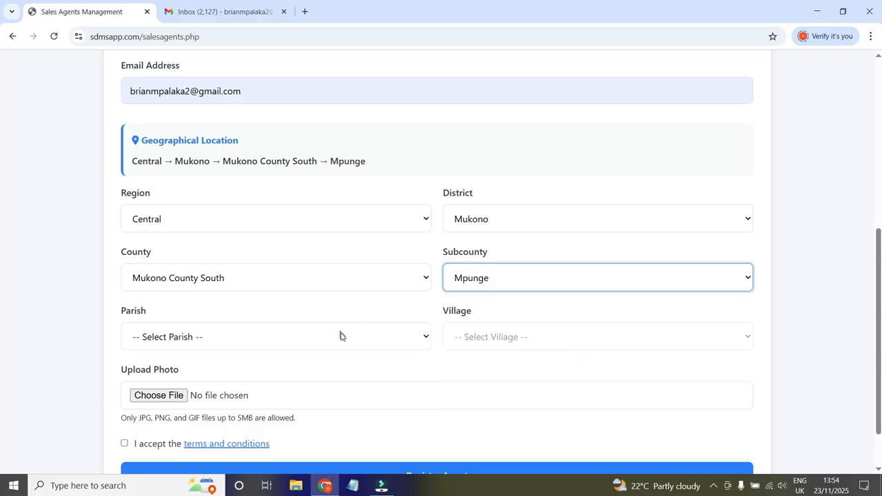
pyautogui.click(427, 338)
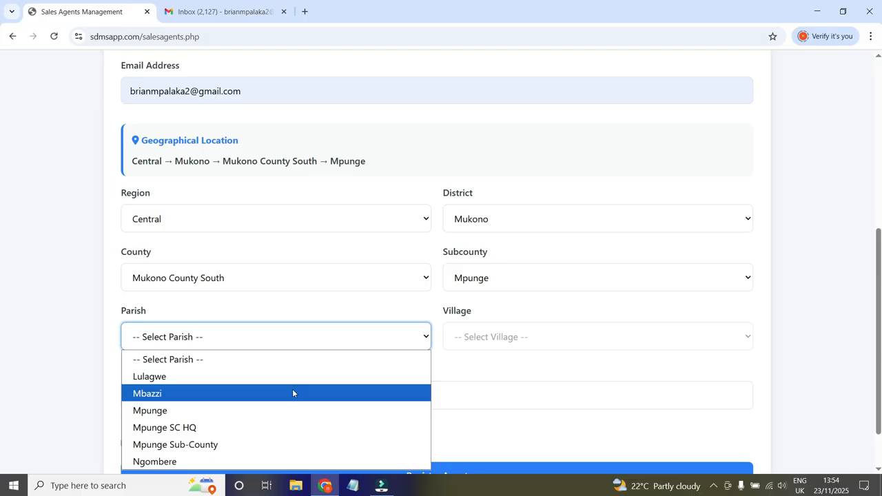
pyautogui.click(278, 410)
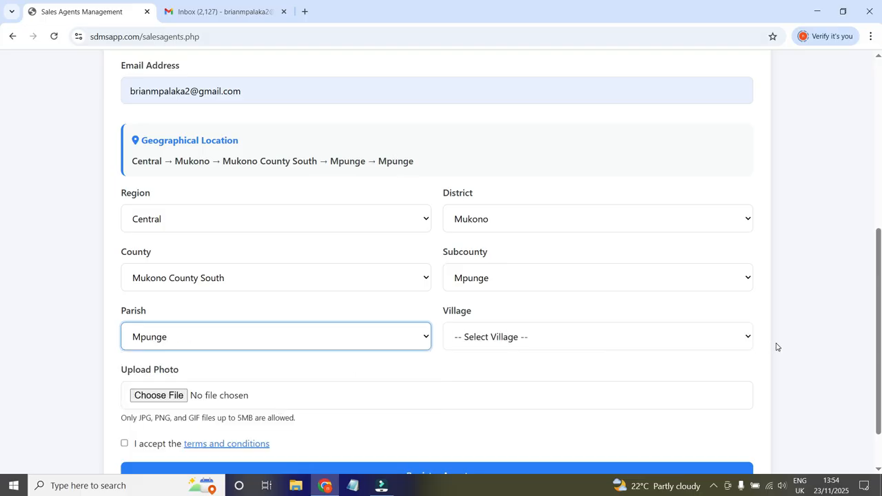
pyautogui.click(747, 341)
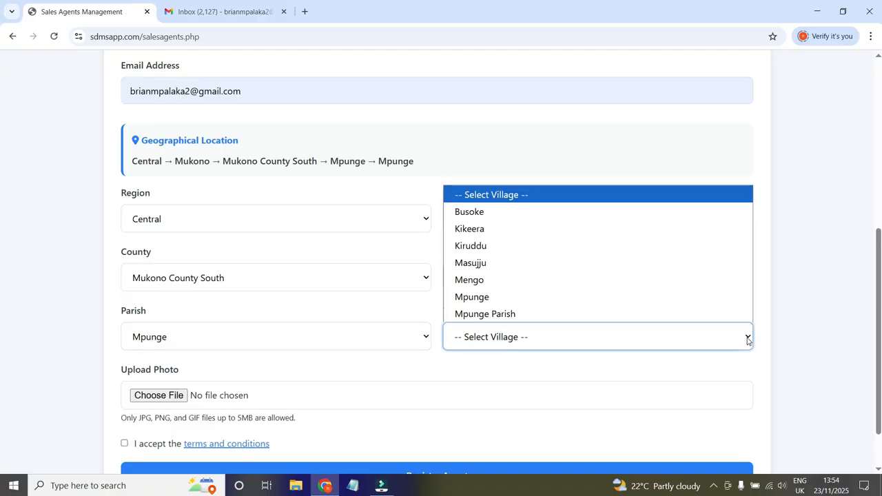
pyautogui.click(595, 279)
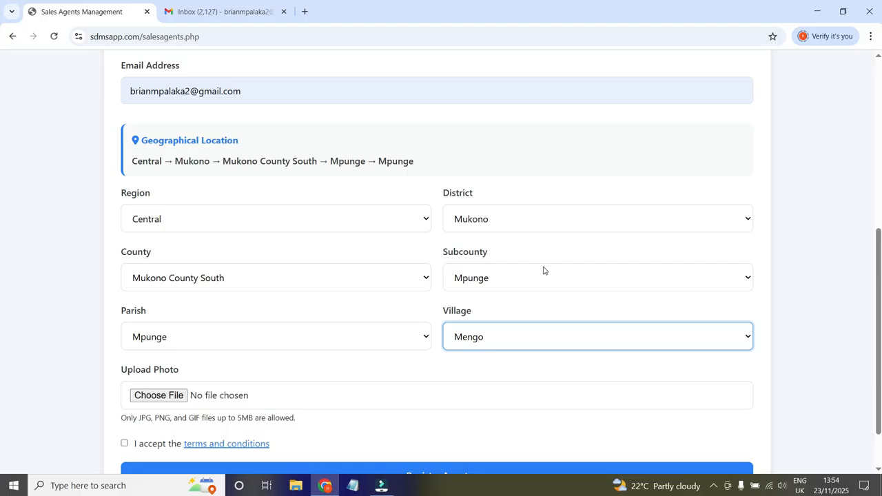
pyautogui.scroll(-1, 551, 252)
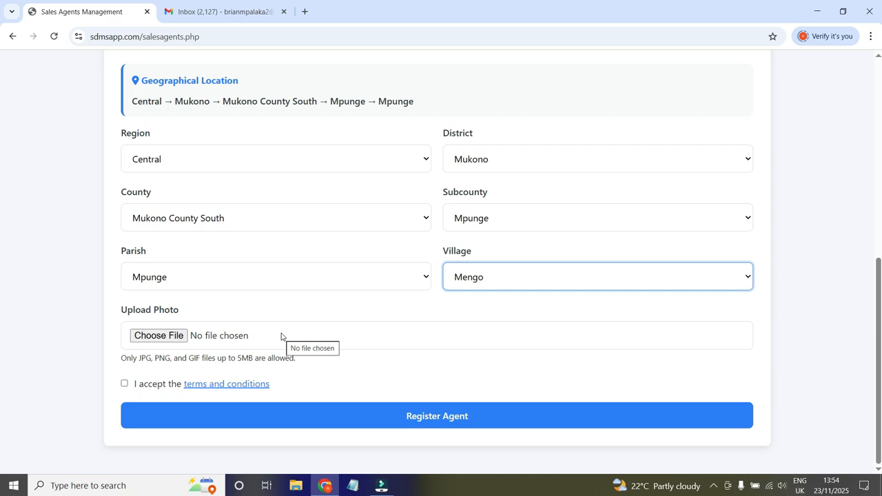
# - Attach 20100700.jpg from the D:\Photos folder as the agent's photo
pyautogui.click(173, 338)
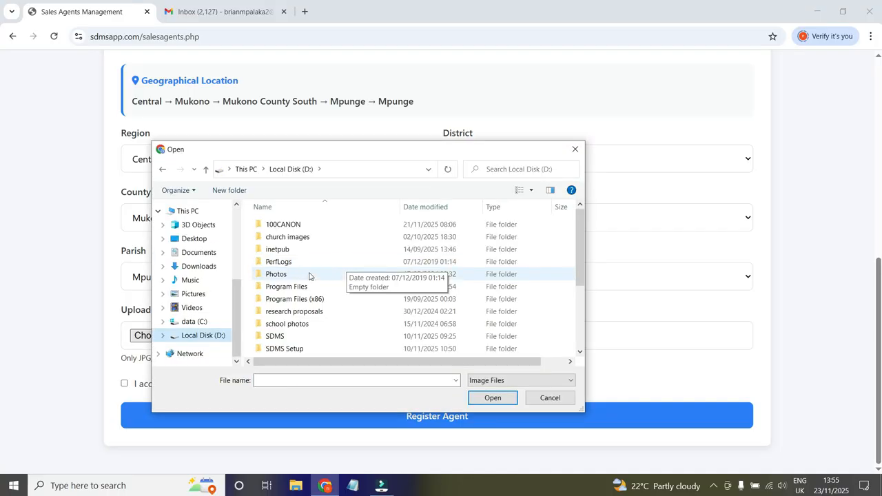
pyautogui.doubleClick(307, 274)
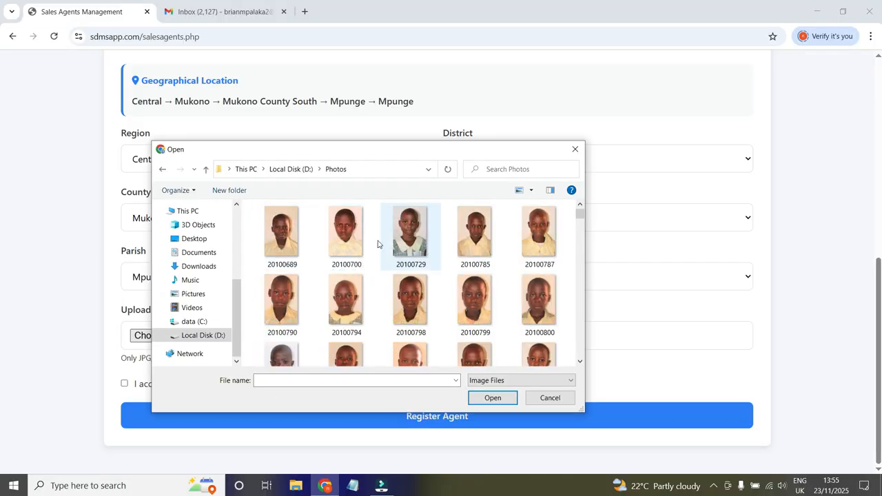
pyautogui.click(348, 257)
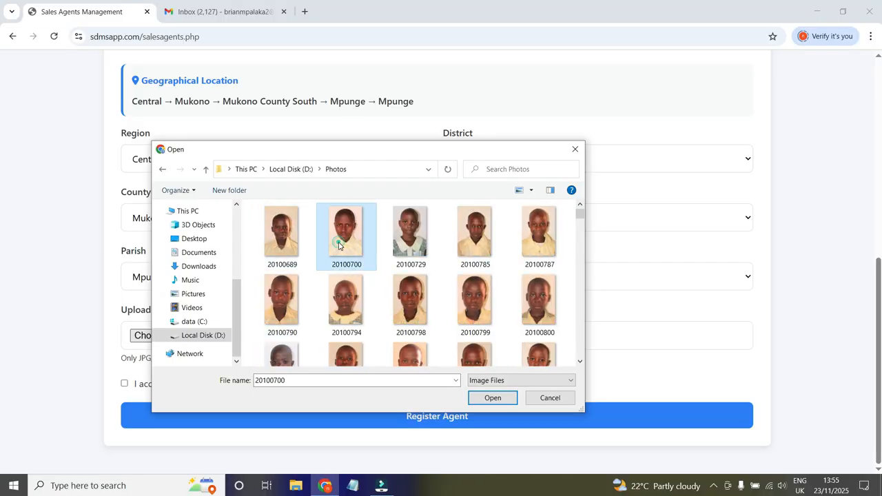
pyautogui.click(491, 402)
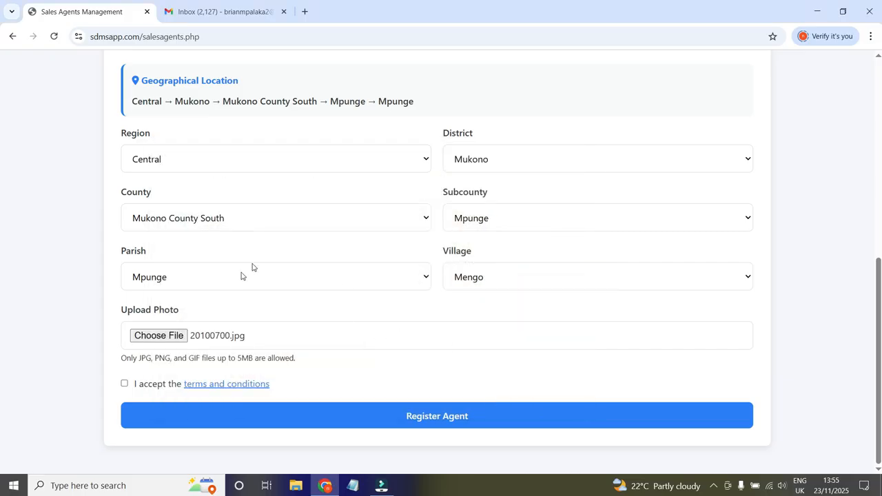
# - Accept the terms and conditions after reviewing them
pyautogui.click(125, 384)
pyautogui.click(258, 388)
pyautogui.scroll(-6, 471, 250)
pyautogui.scroll(-3, 470, 250)
pyautogui.scroll(10, 475, 241)
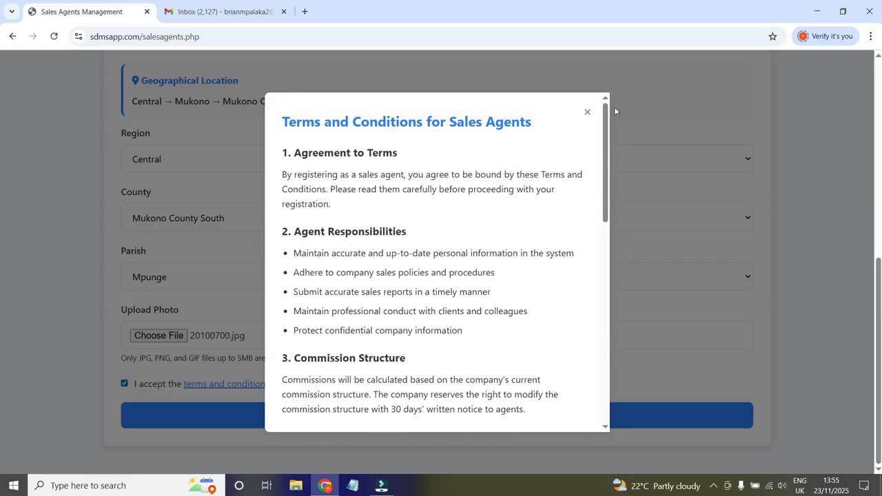
pyautogui.click(586, 114)
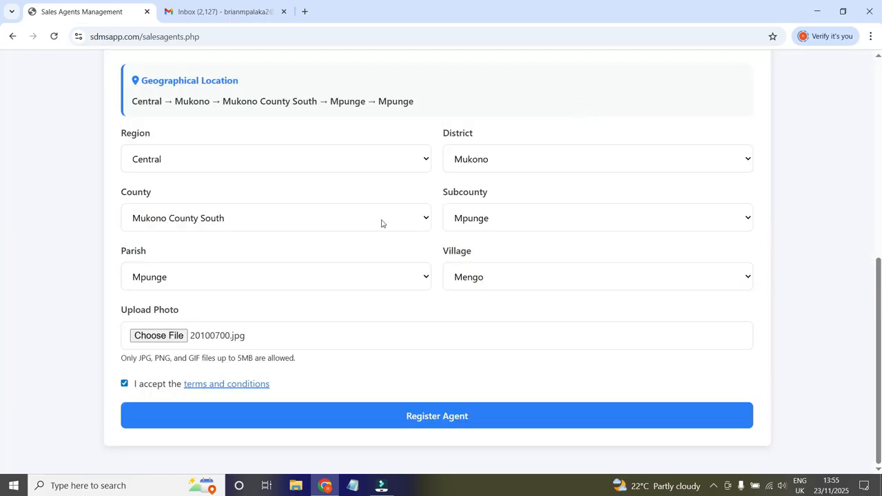
pyautogui.scroll(5, 594, 211)
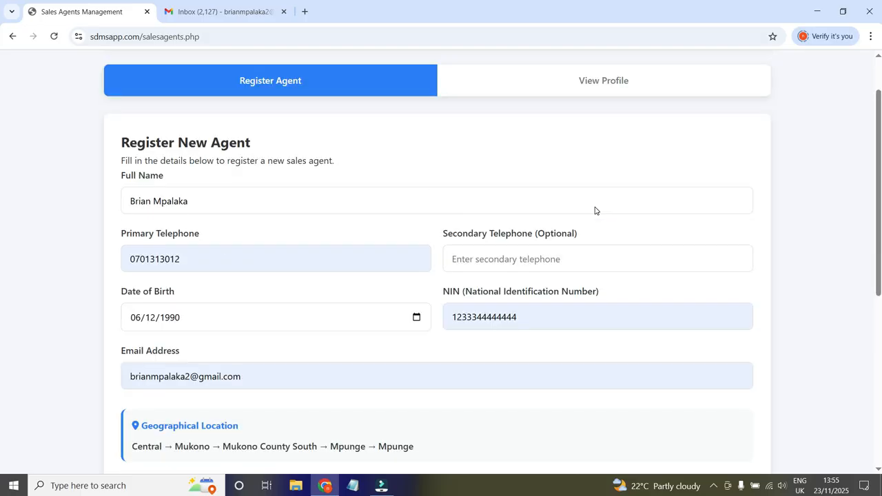
pyautogui.scroll(-5, 595, 207)
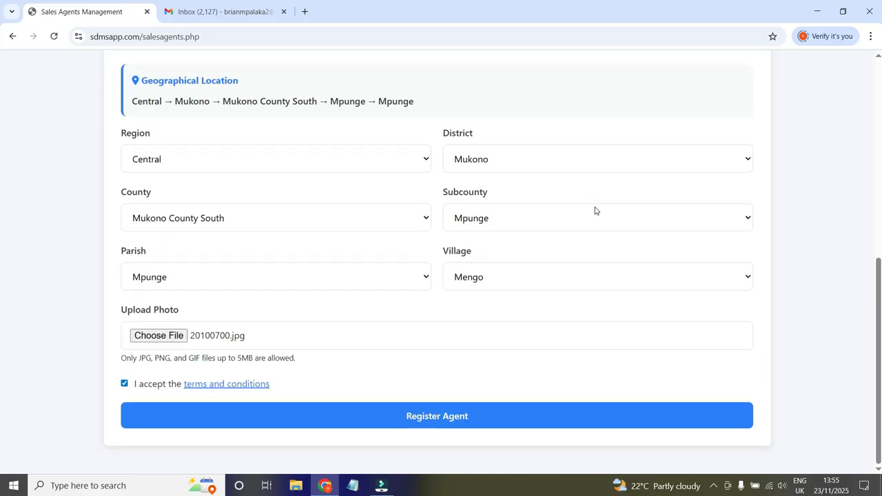
# - Submit the form with Register Agent and check the success message
pyautogui.click(453, 415)
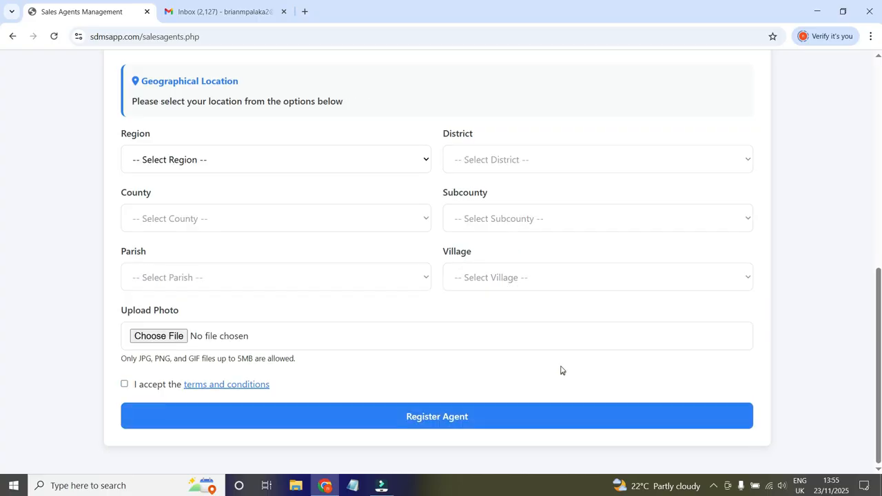
pyautogui.scroll(3, 553, 337)
pyautogui.scroll(3, 553, 336)
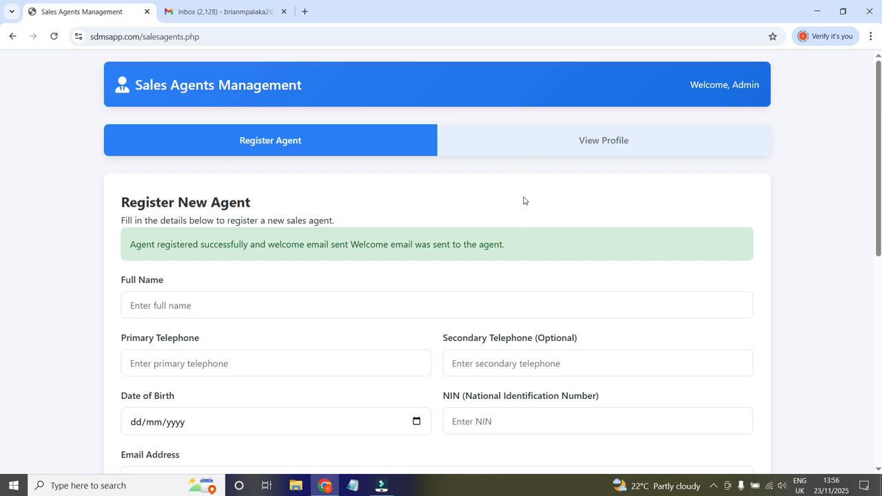
# - Open the Welcome to SDMS email in Gmail, select the Agent ID, then return to SDMS
pyautogui.click(230, 11)
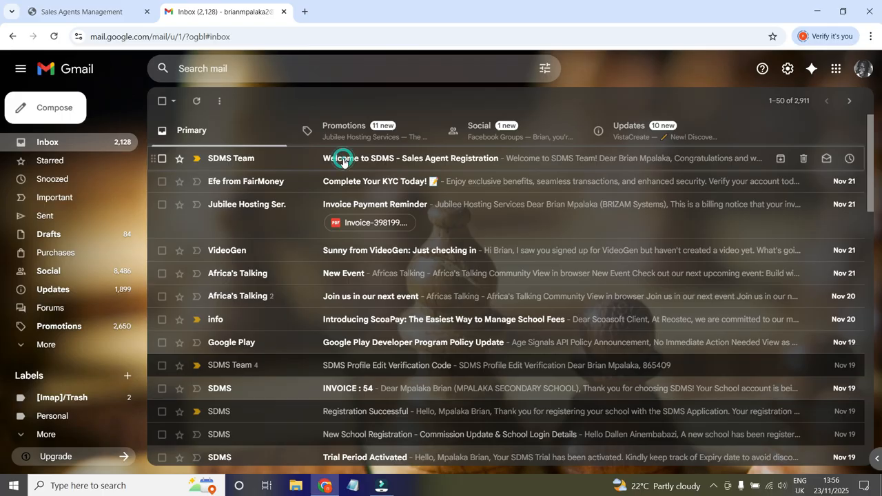
pyautogui.click(343, 160)
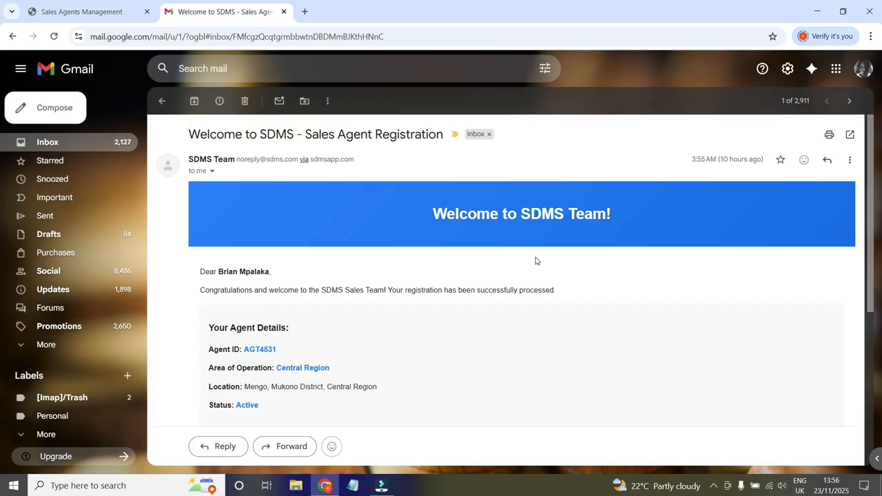
pyautogui.scroll(-1, 608, 292)
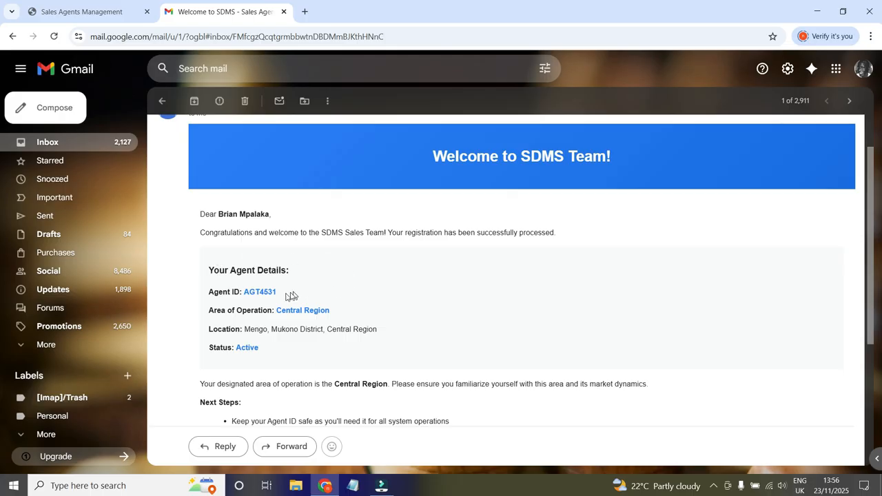
pyautogui.moveTo(277, 295); pyautogui.dragTo(243, 292)
pyautogui.hotkey('ctrl', 'c')
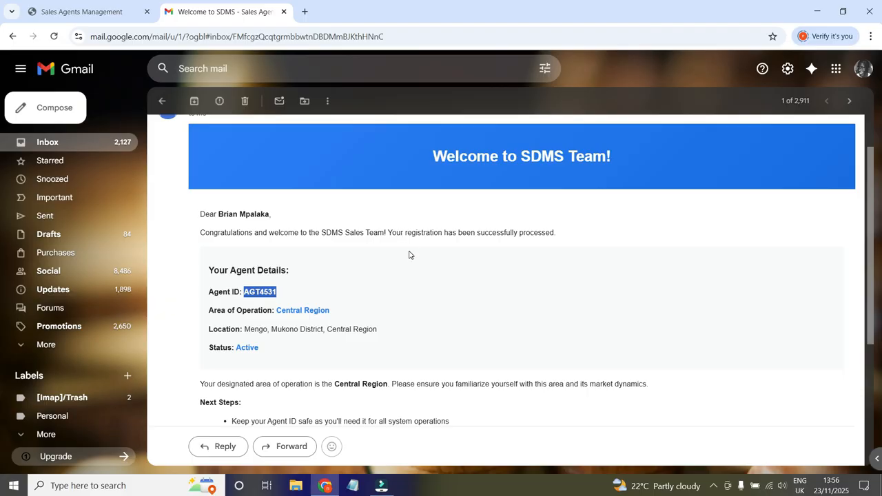
pyautogui.click(95, 15)
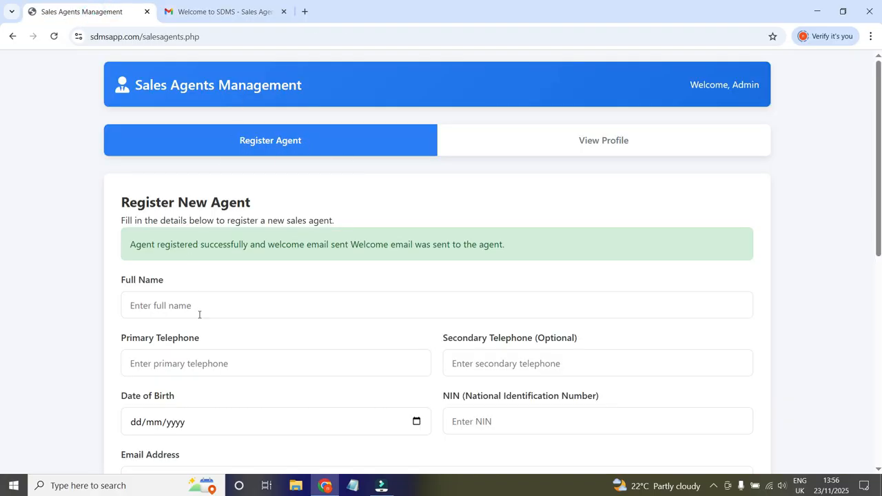
# - Paste the copied agent ID into View Profile and run Search
pyautogui.click(545, 147)
pyautogui.click(268, 238)
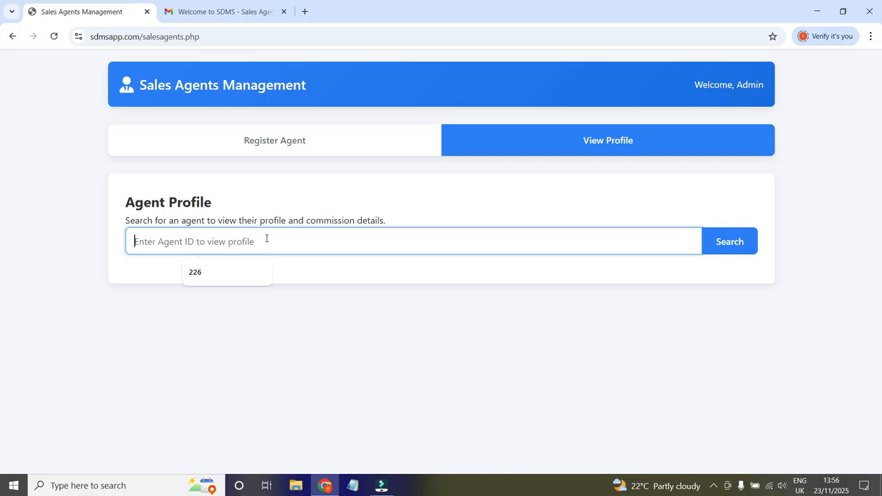
pyautogui.hotkey('ctrl', 'v')
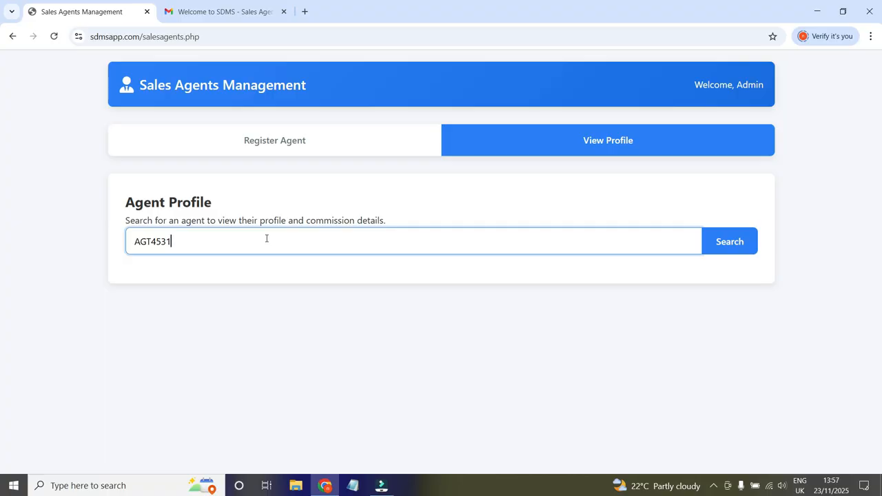
pyautogui.click(742, 247)
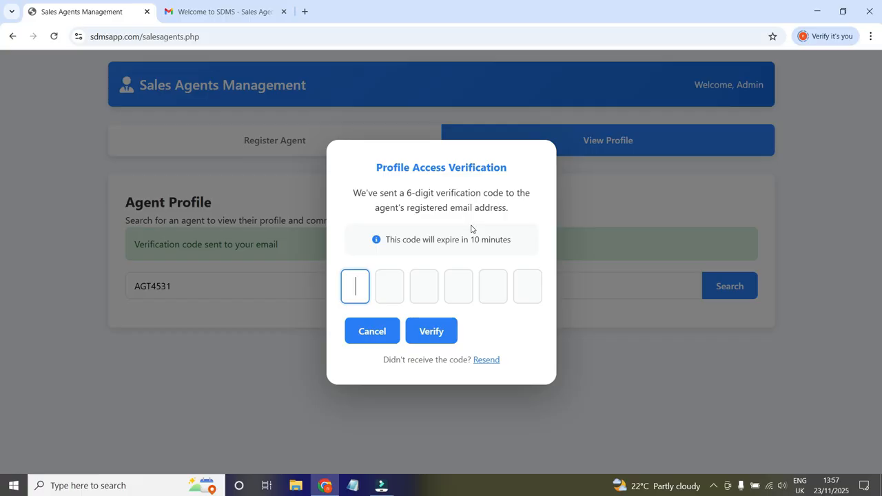
# - Read the newest Profile Edit Verification Code email in Gmail, then return to SDMS
pyautogui.click(222, 19)
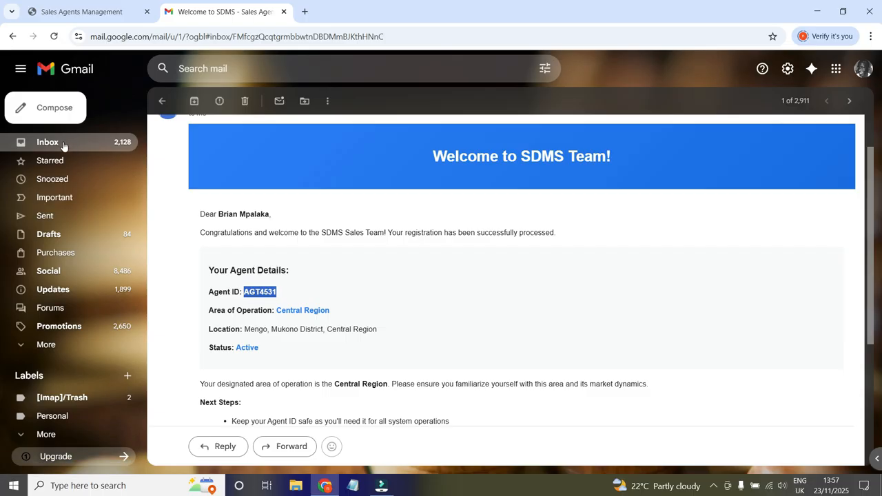
pyautogui.hotkey('alt', 'Left')
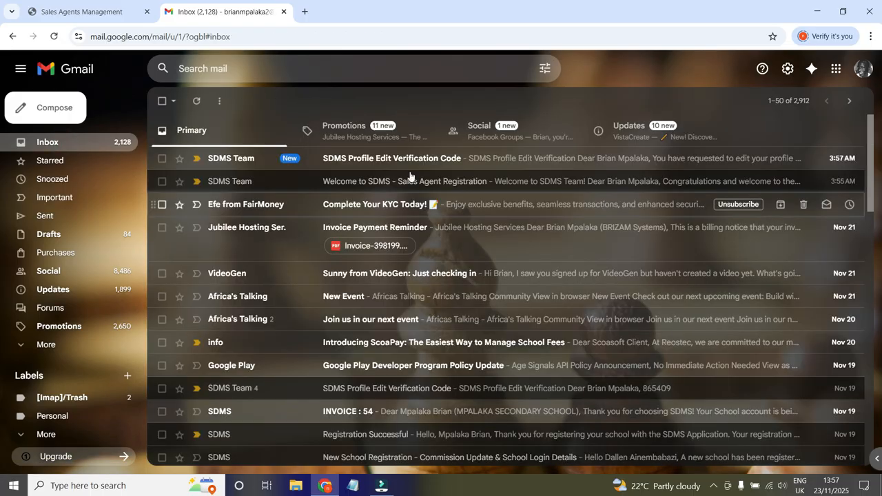
pyautogui.click(361, 160)
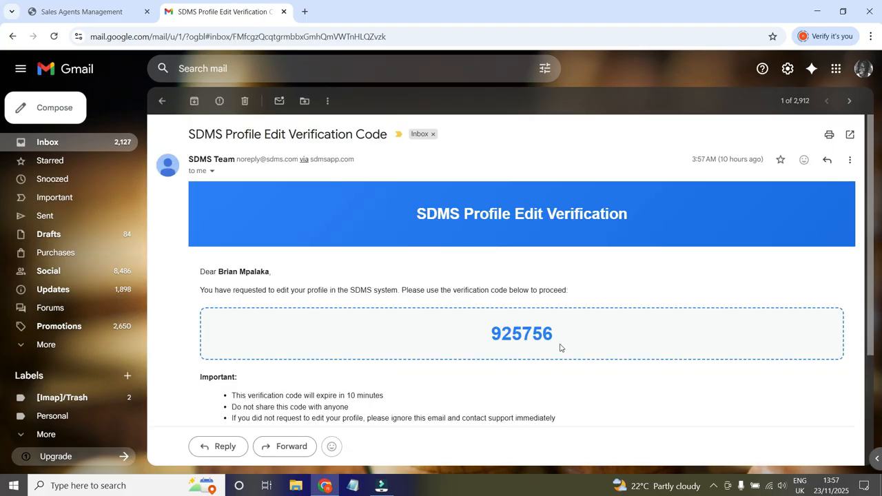
pyautogui.click(114, 17)
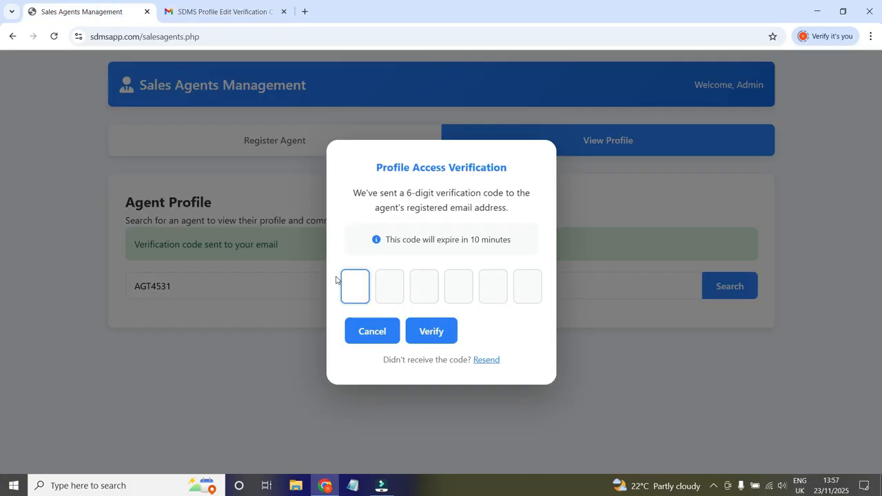
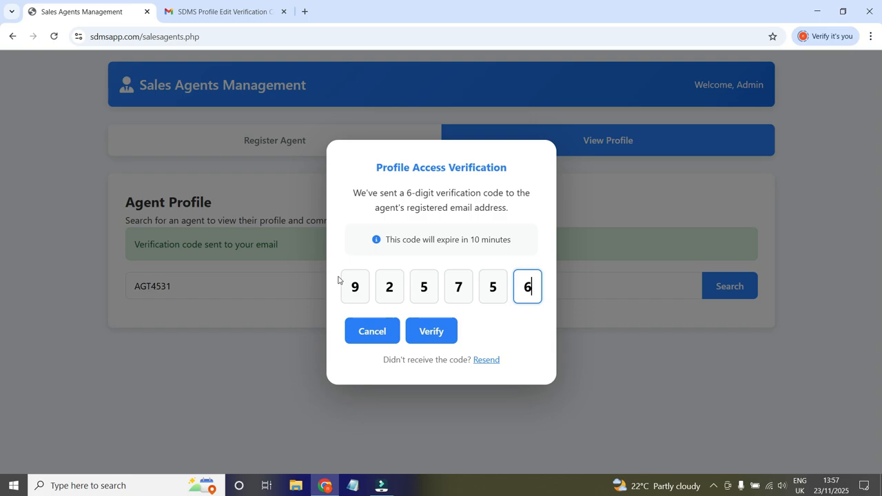
# - Verify with the emailed six-digit code, then view the agent profile: UGX 0 commission, no schools
pyautogui.click(431, 334)
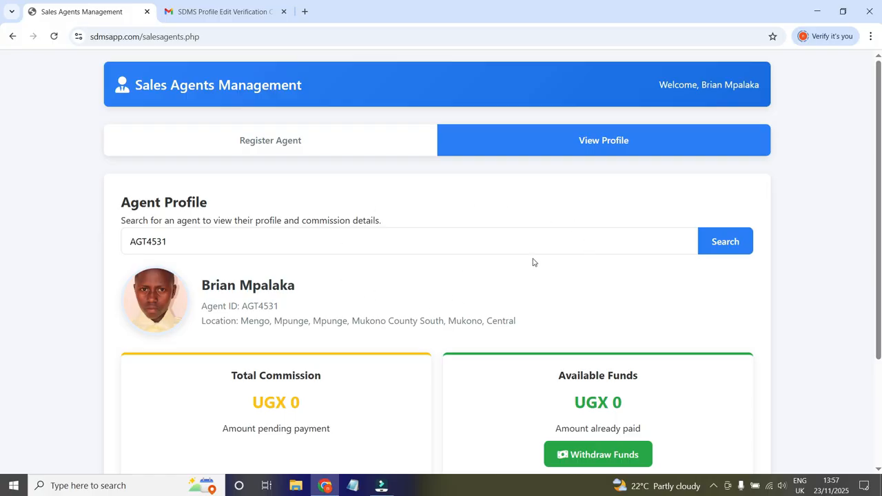
pyautogui.scroll(-1, 534, 261)
pyautogui.scroll(1, 544, 170)
pyautogui.scroll(-2, 448, 271)
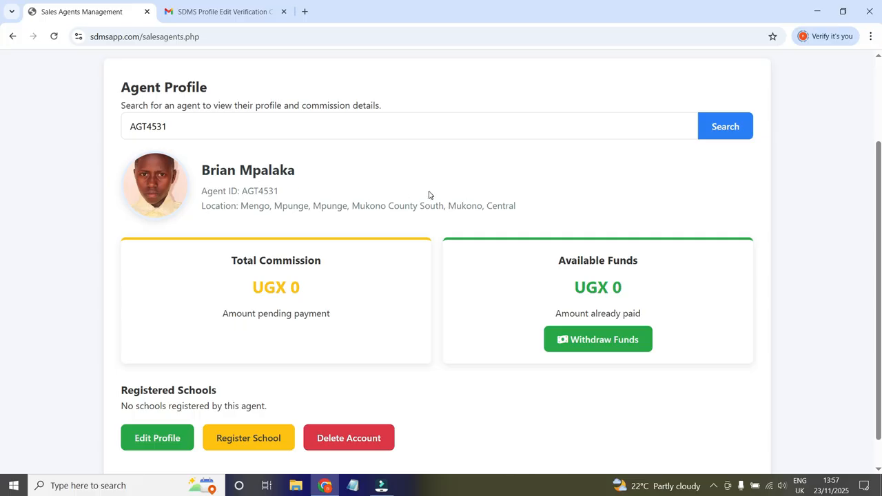
pyautogui.scroll(-1, 429, 195)
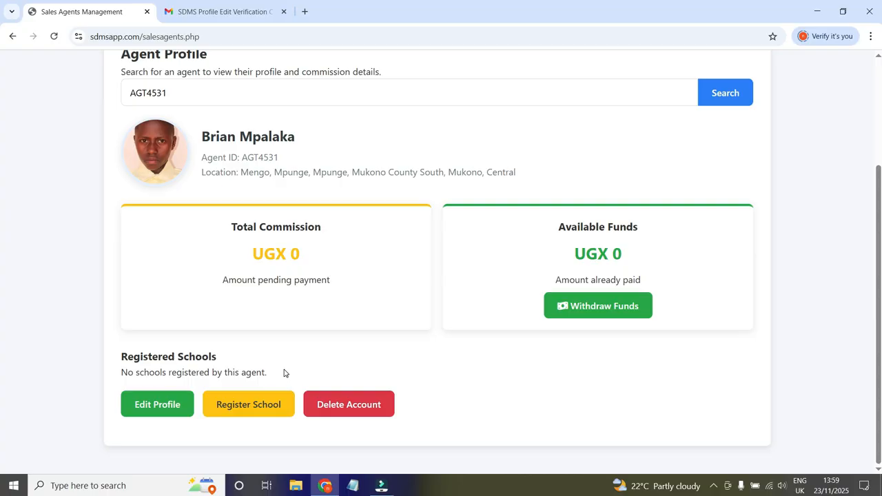
pyautogui.click(160, 404)
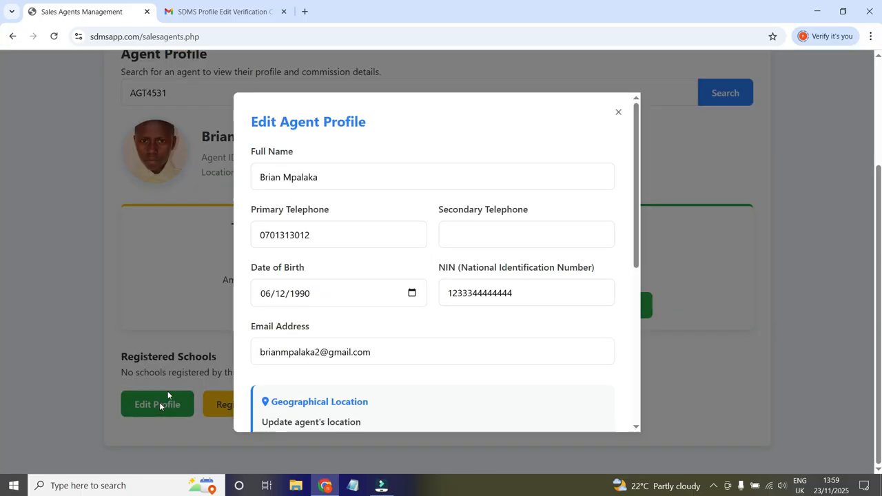
pyautogui.scroll(-1, 513, 290)
pyautogui.scroll(-3, 513, 289)
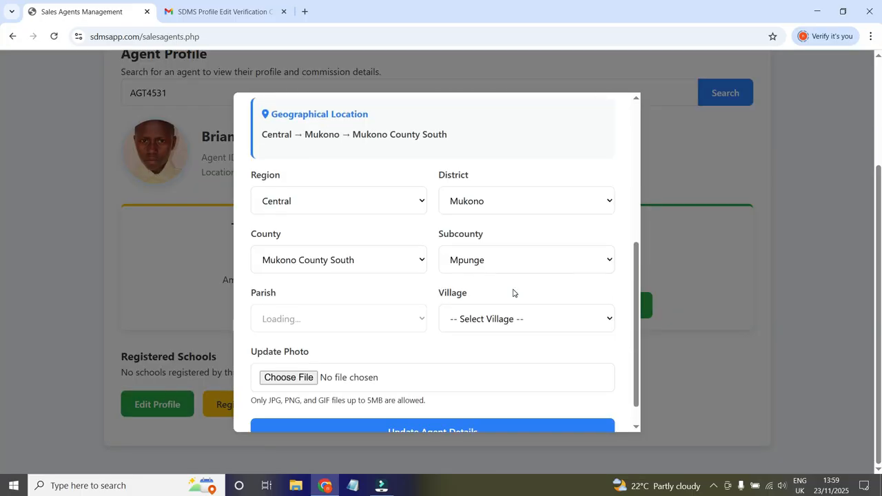
pyautogui.scroll(-2, 421, 318)
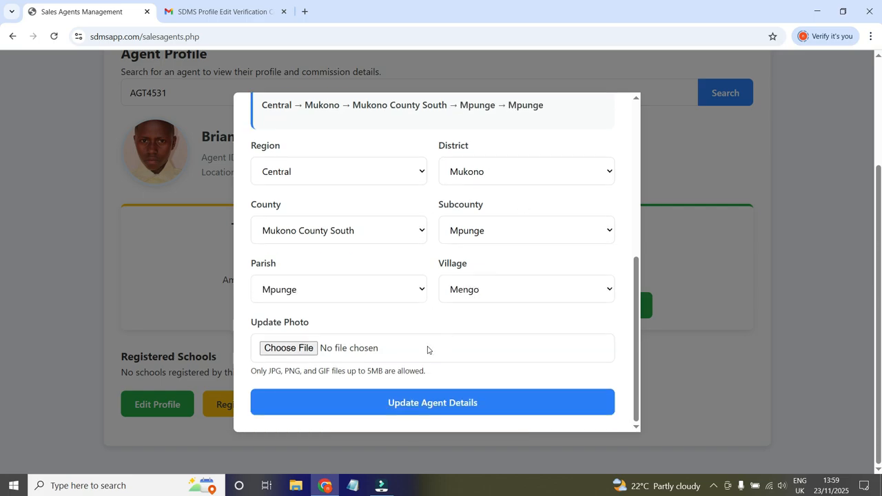
pyautogui.scroll(3, 416, 310)
pyautogui.scroll(2, 430, 275)
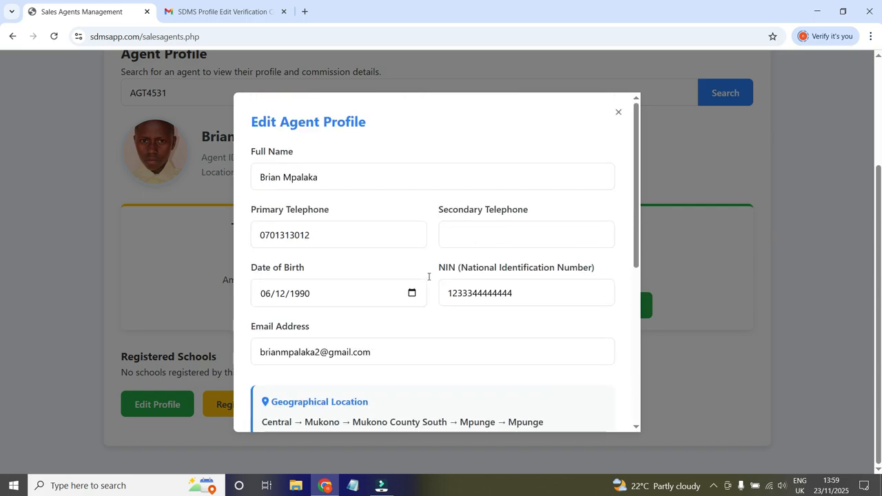
pyautogui.click(617, 113)
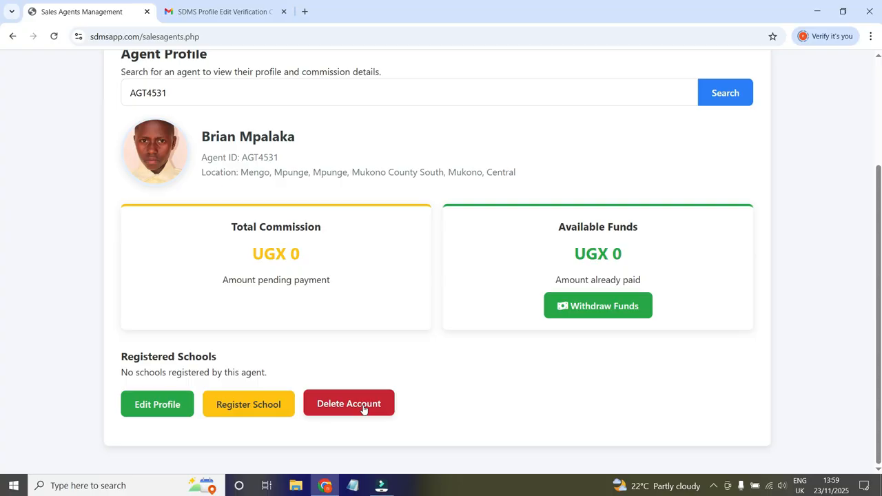
# - Start a new school registration and set the school type to Primary
pyautogui.click(252, 404)
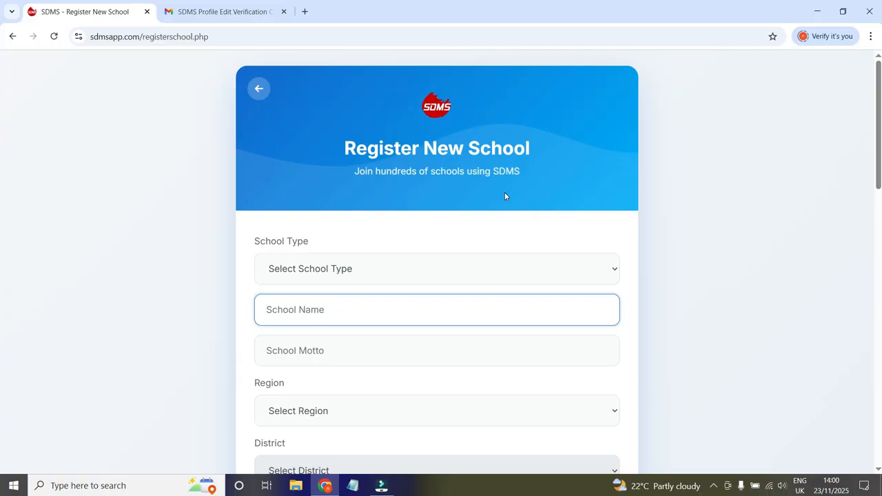
pyautogui.scroll(-1, 504, 192)
pyautogui.scroll(1, 517, 141)
pyautogui.scroll(-1, 517, 141)
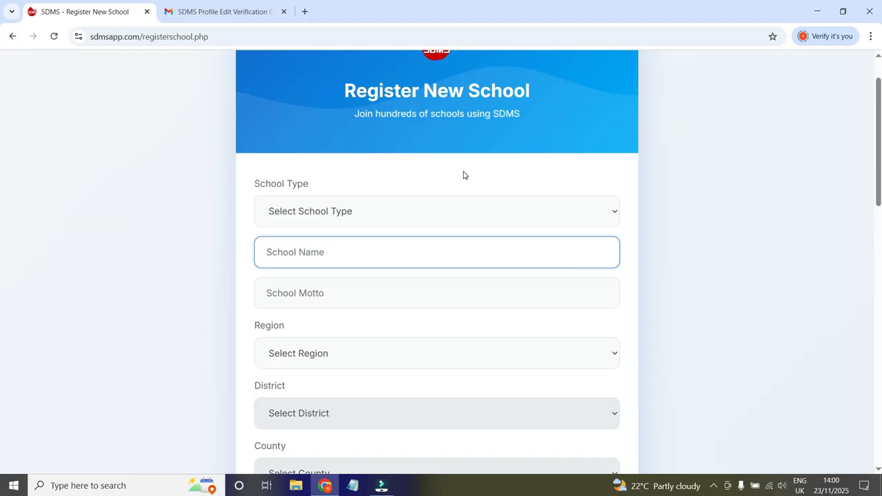
pyautogui.scroll(-1, 462, 179)
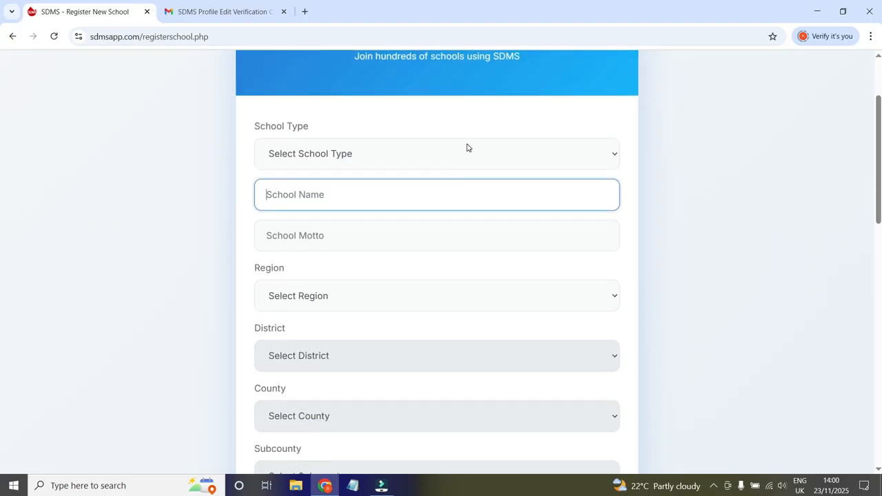
pyautogui.scroll(2, 468, 152)
pyautogui.scroll(-1, 472, 164)
pyautogui.scroll(-1, 475, 167)
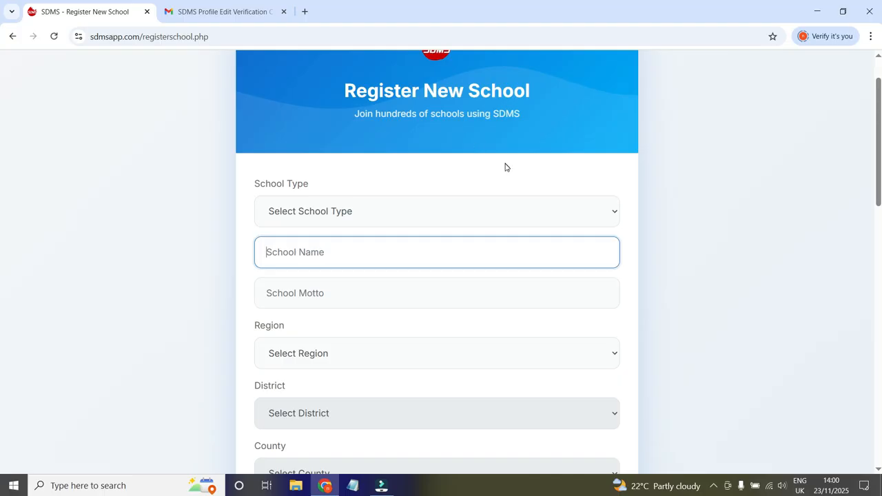
pyautogui.click(615, 215)
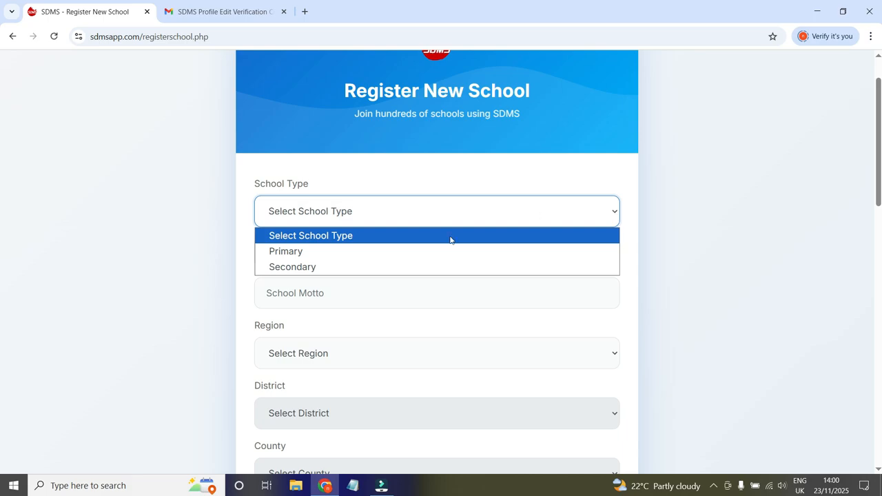
pyautogui.click(429, 253)
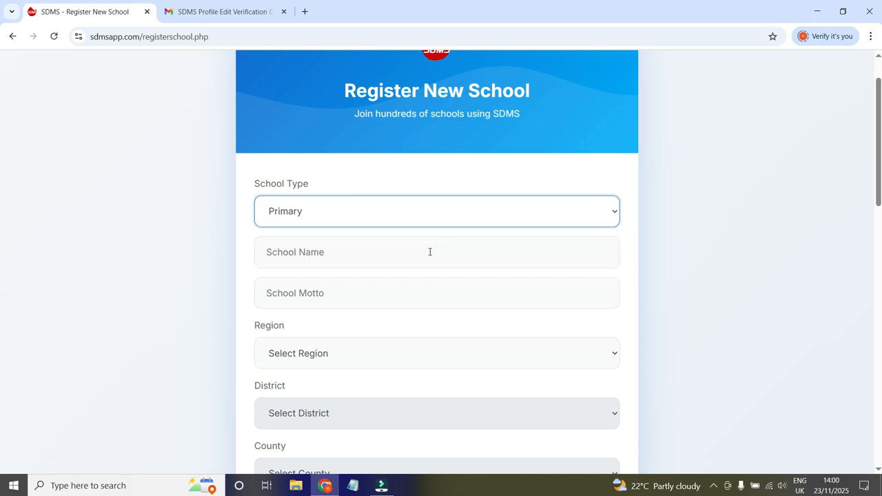
# - Name the school 'mukono primary school' and set its motto to For God and My Country
pyautogui.scroll(-1, 427, 234)
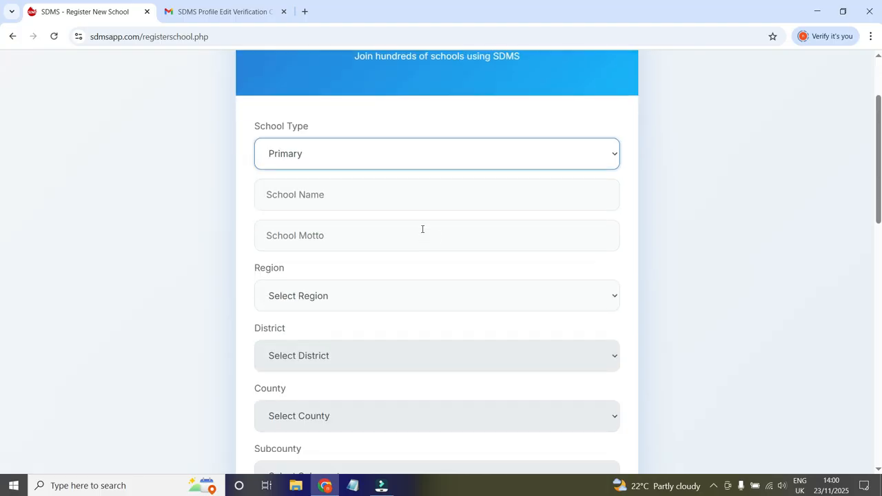
pyautogui.click(362, 195)
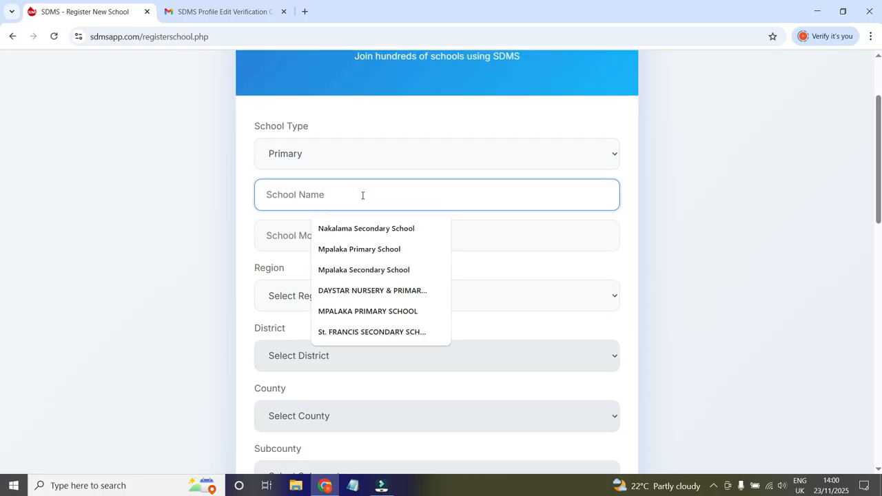
pyautogui.write('m')
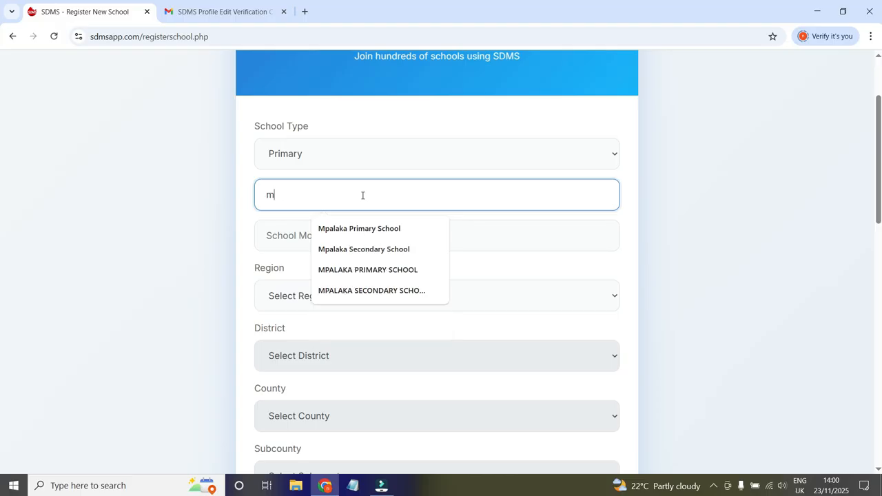
pyautogui.write('ukono')
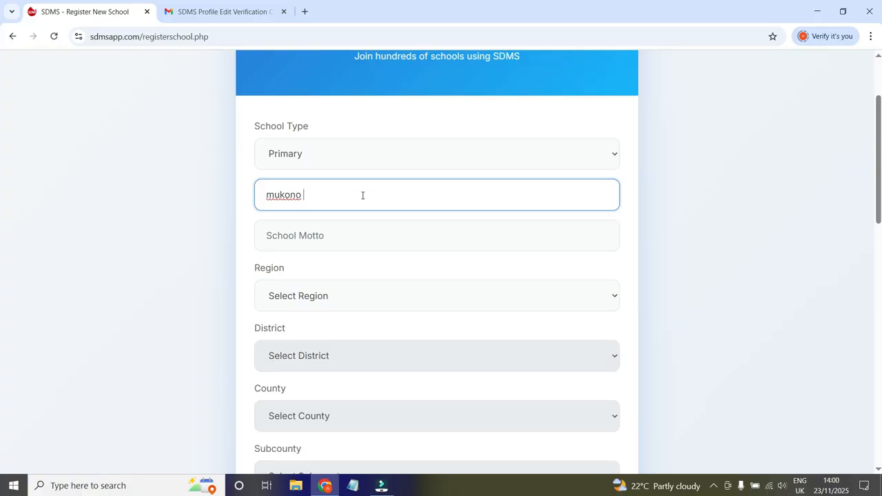
pyautogui.write('primary schooll')
pyautogui.click(451, 241)
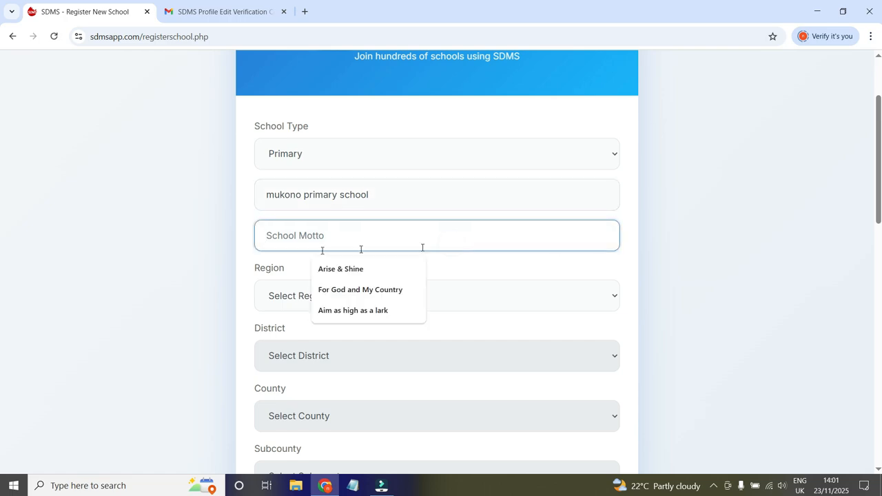
pyautogui.click(345, 290)
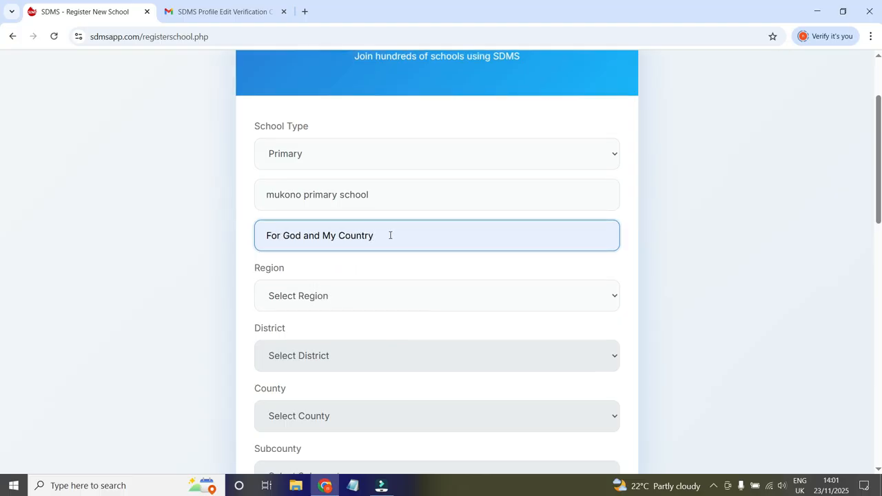
pyautogui.scroll(-1, 390, 235)
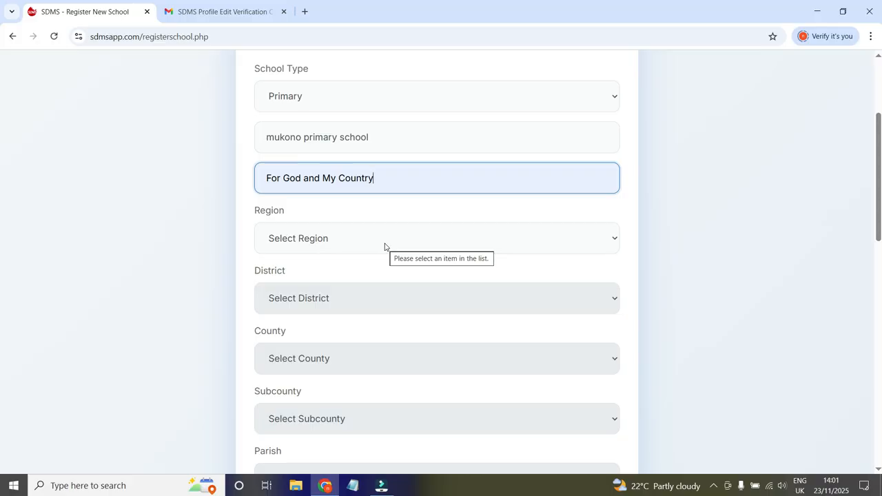
# - Set the school's region to Central, district to Mukono and county to Mukono County South
pyautogui.click(432, 238)
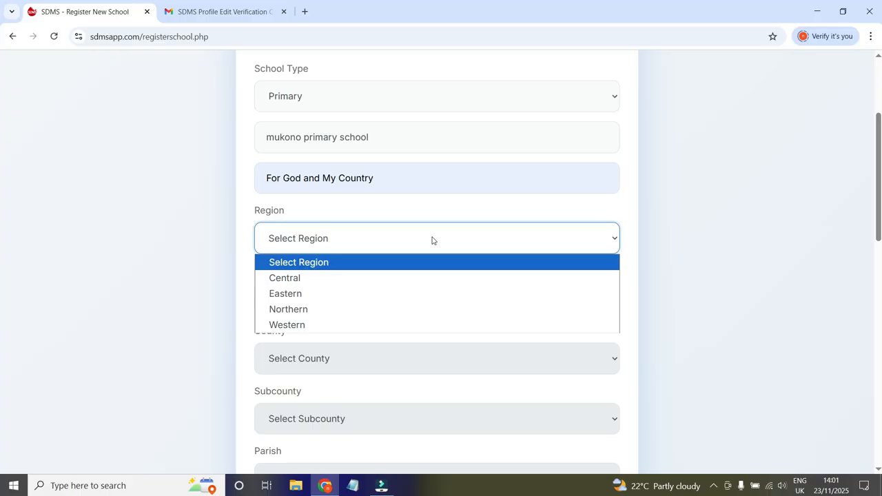
pyautogui.click(390, 278)
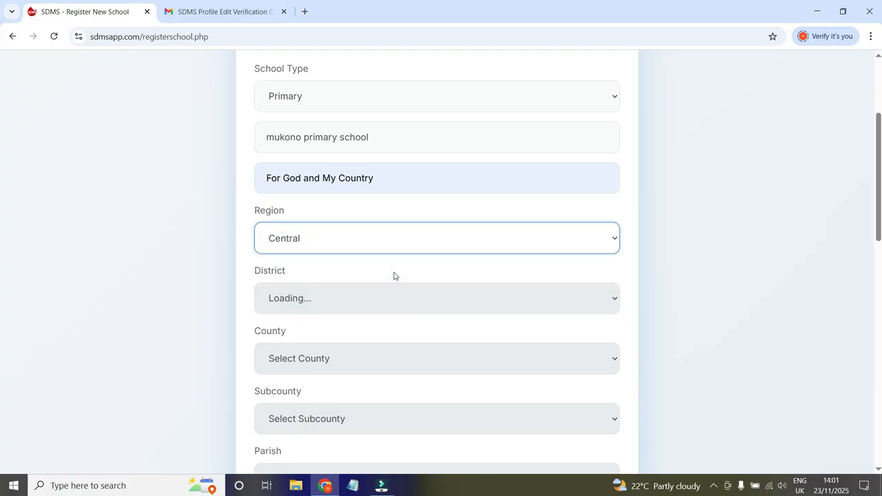
pyautogui.scroll(-2, 438, 242)
pyautogui.click(472, 190)
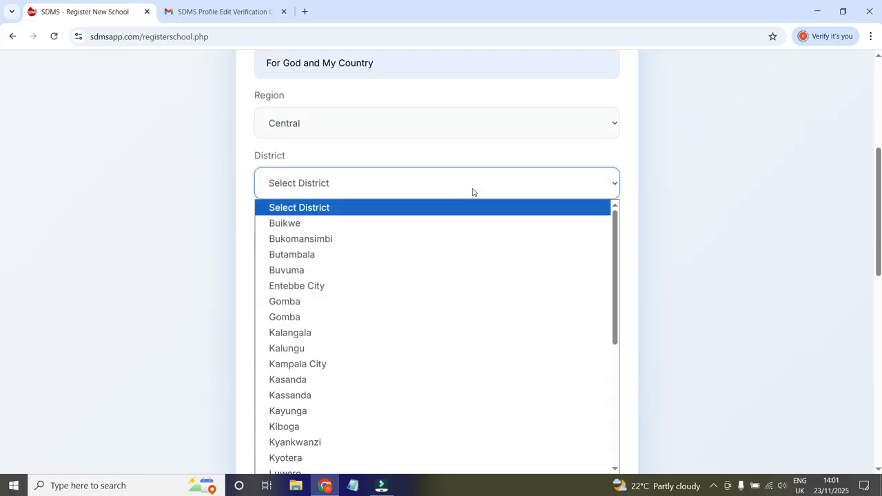
pyautogui.press('m')
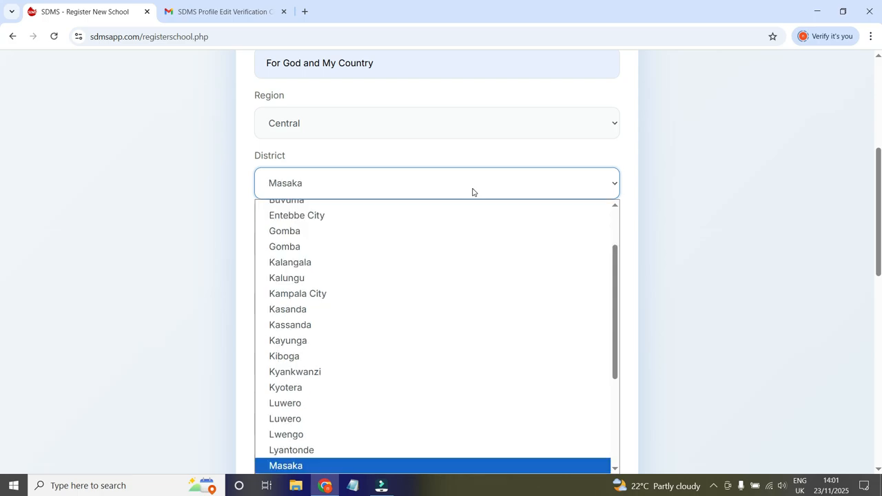
pyautogui.scroll(1, 403, 221)
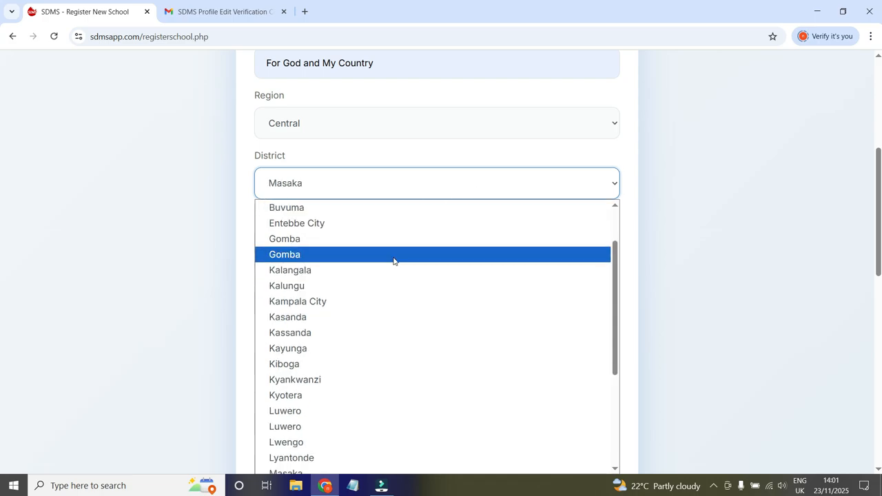
pyautogui.scroll(2, 393, 261)
pyautogui.scroll(-4, 395, 265)
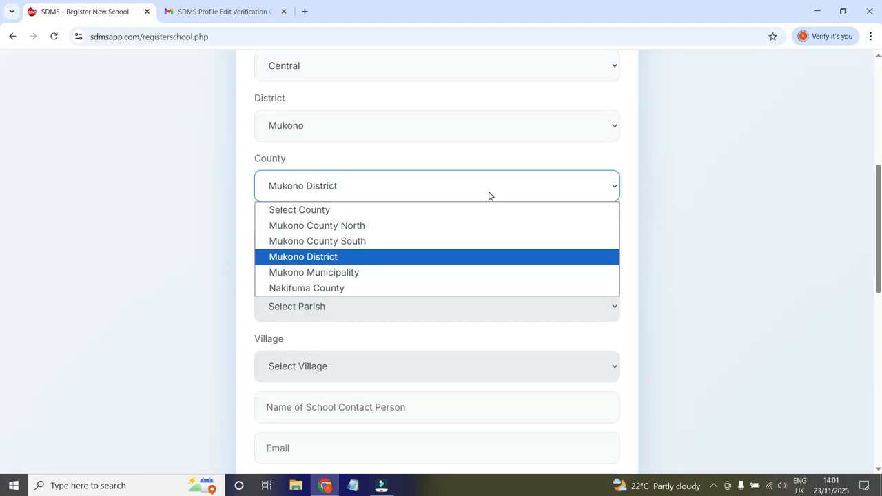
pyautogui.click(370, 256)
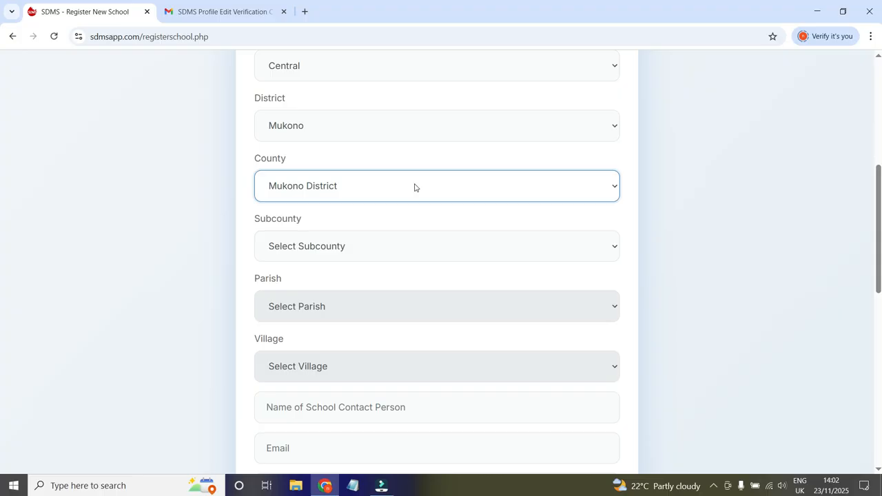
pyautogui.click(614, 189)
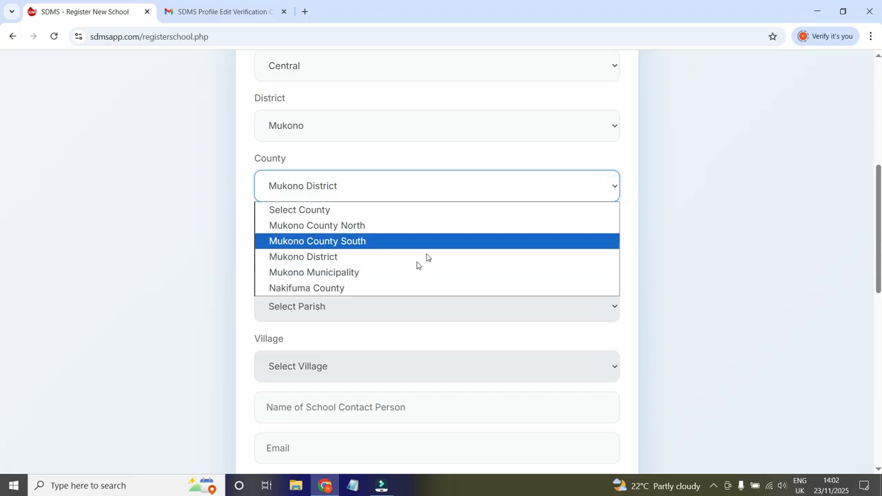
pyautogui.click(388, 242)
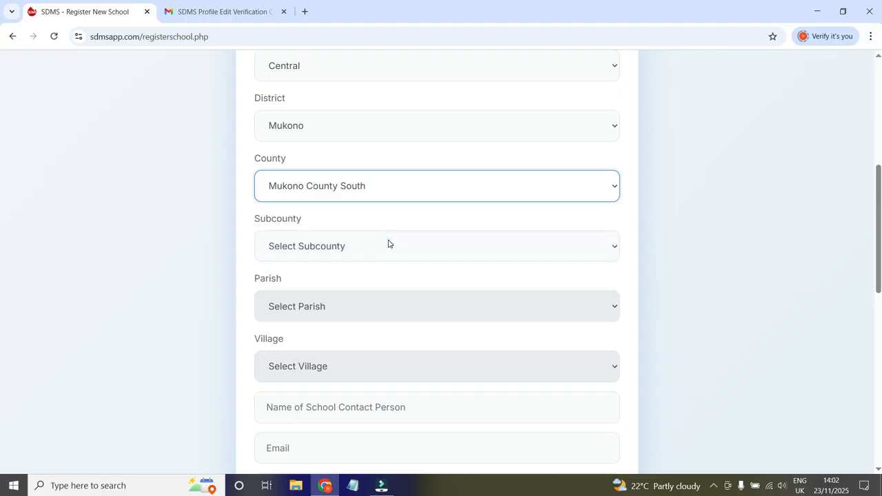
# - Choose Mpatta as the subcounty and Mugomba as the parish
pyautogui.click(615, 249)
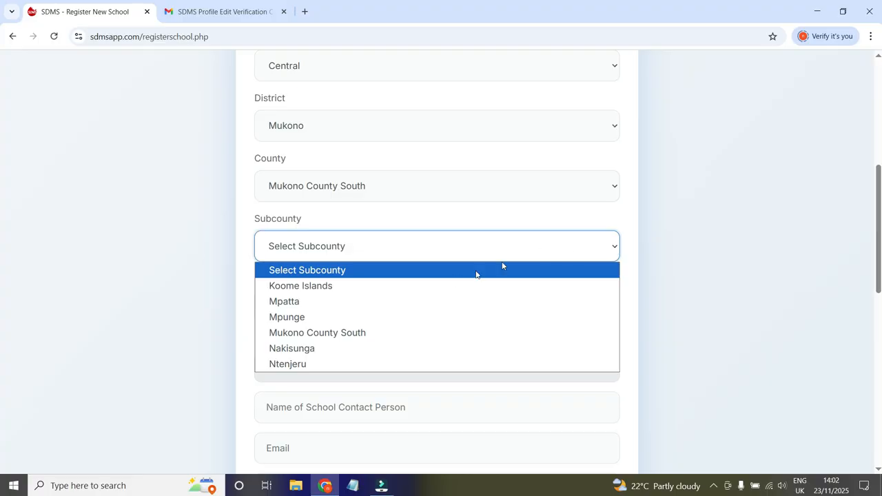
pyautogui.click(415, 304)
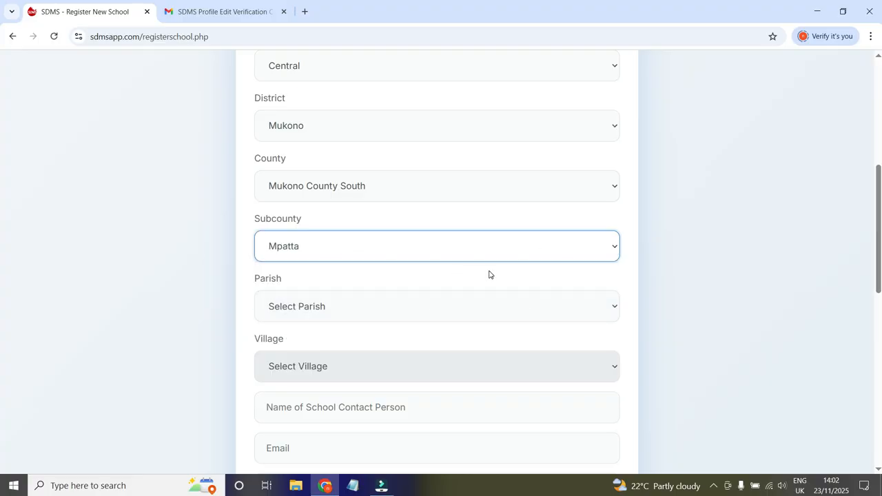
pyautogui.click(613, 307)
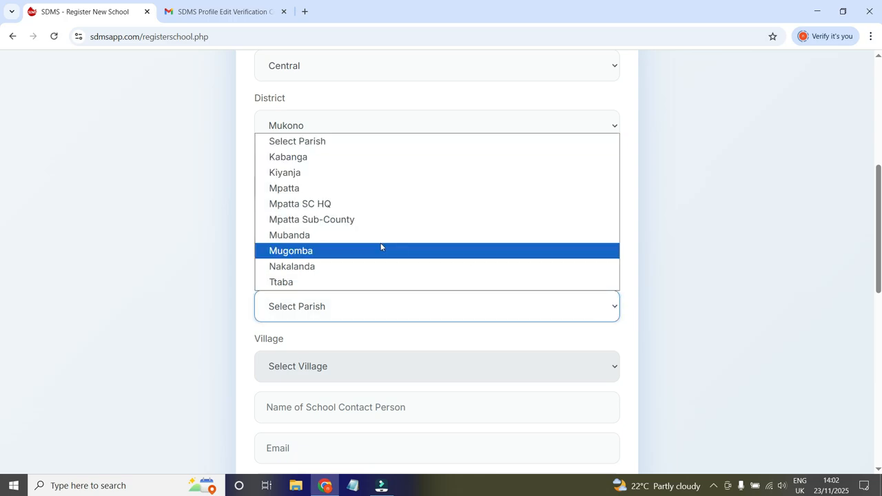
pyautogui.click(381, 250)
pyautogui.scroll(-1, 420, 287)
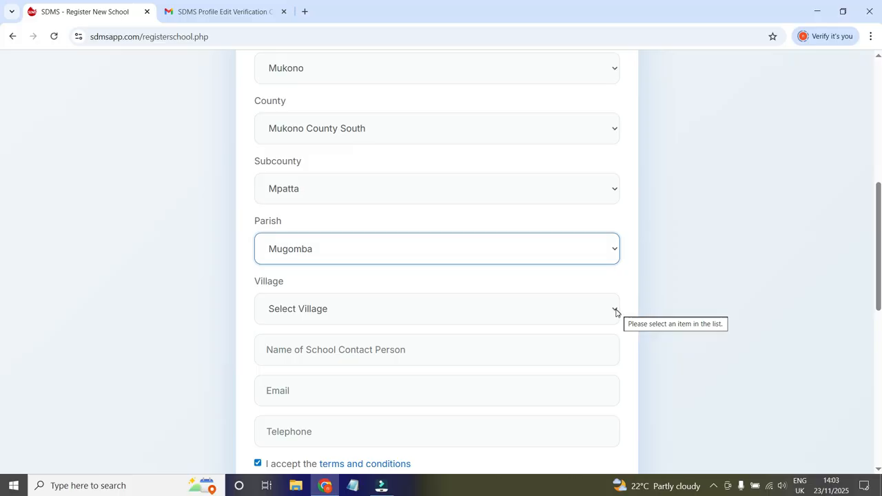
# - Set the village to Bugigi and fill in the contact person's name from autofill
pyautogui.click(613, 308)
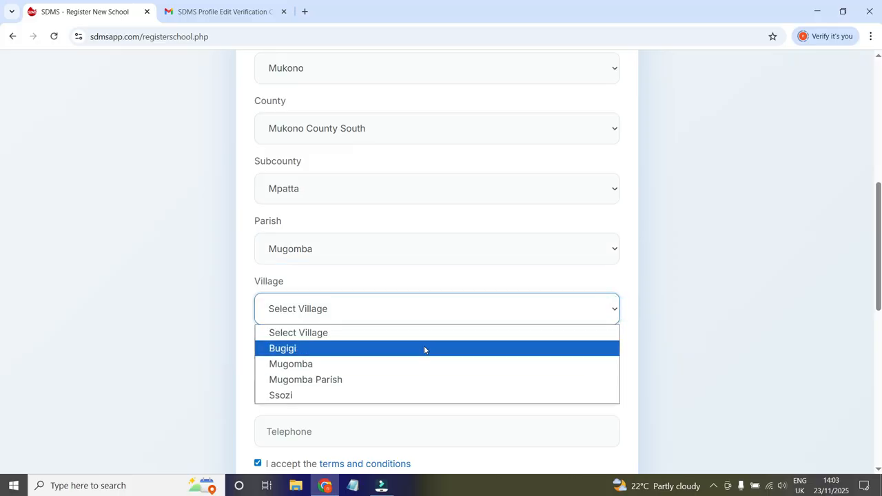
pyautogui.click(423, 349)
pyautogui.scroll(-2, 464, 247)
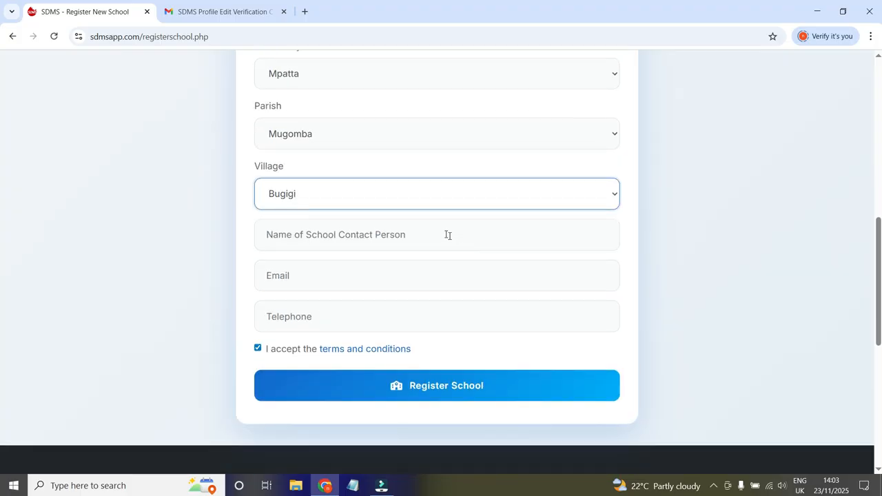
pyautogui.click(439, 232)
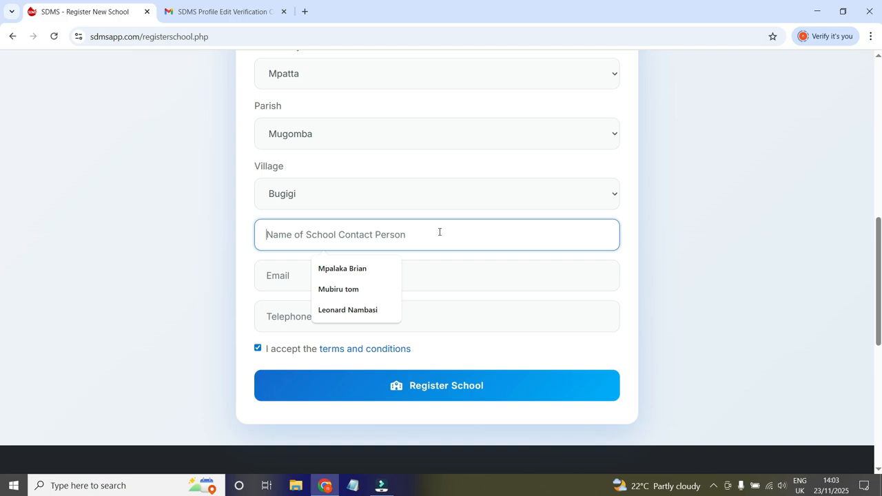
pyautogui.click(355, 288)
# - Fill the contact e-mail and telephone from autofill and submit the school registration
pyautogui.click(353, 277)
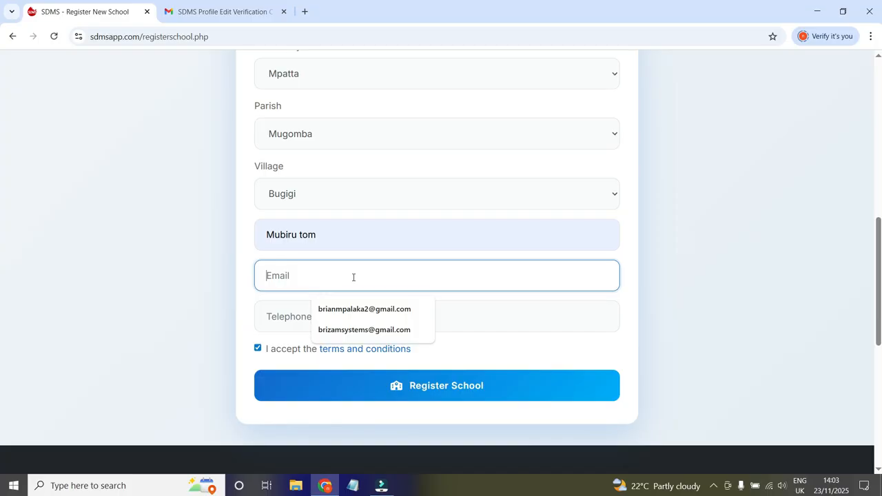
pyautogui.click(376, 309)
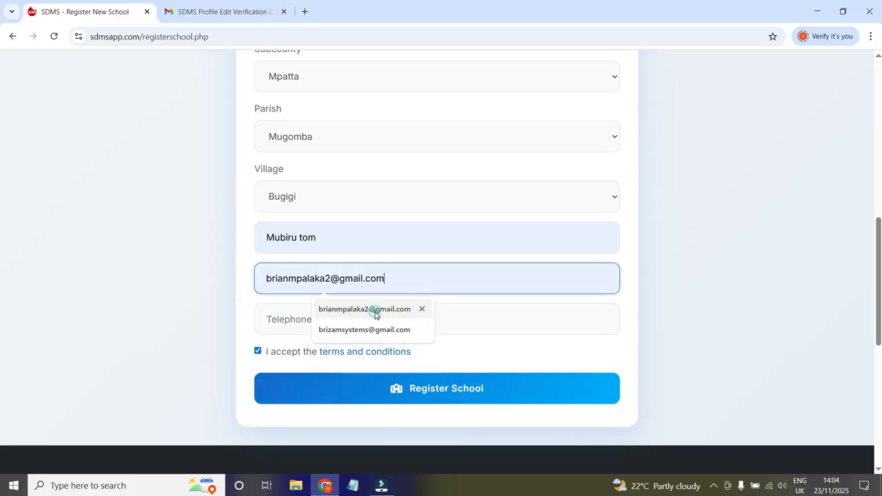
pyautogui.scroll(-2, 468, 241)
pyautogui.click(332, 202)
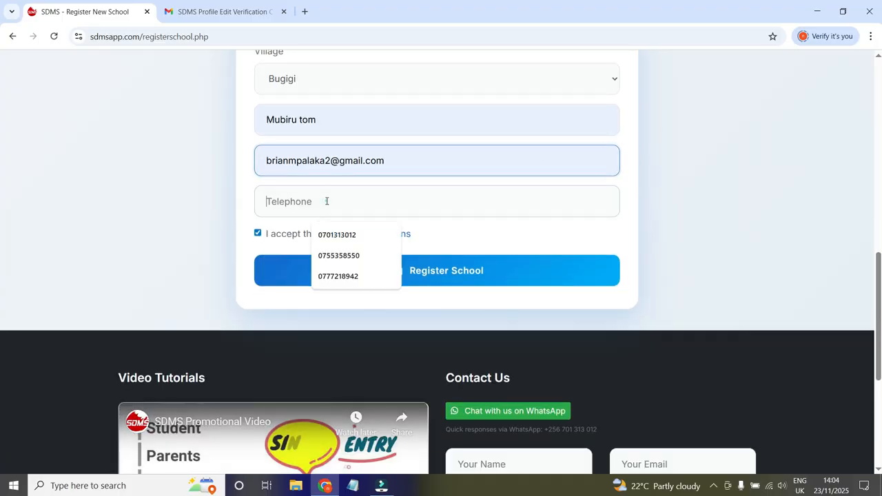
pyautogui.click(336, 235)
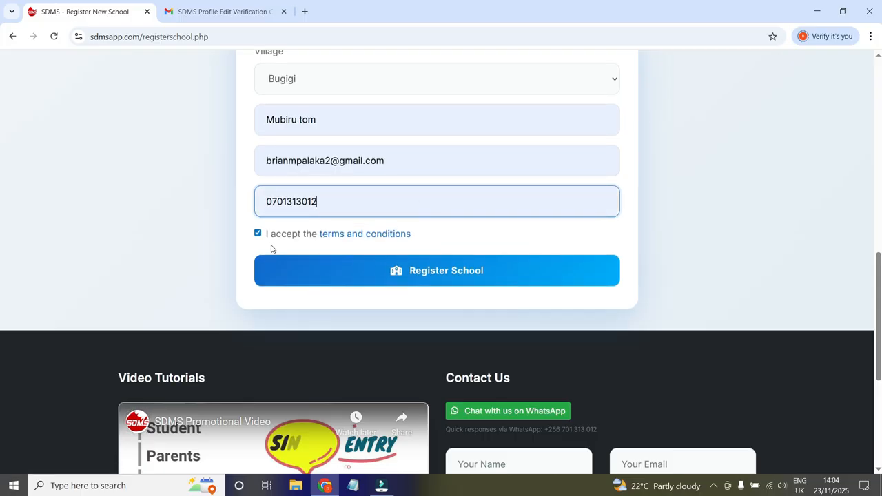
pyautogui.click(446, 271)
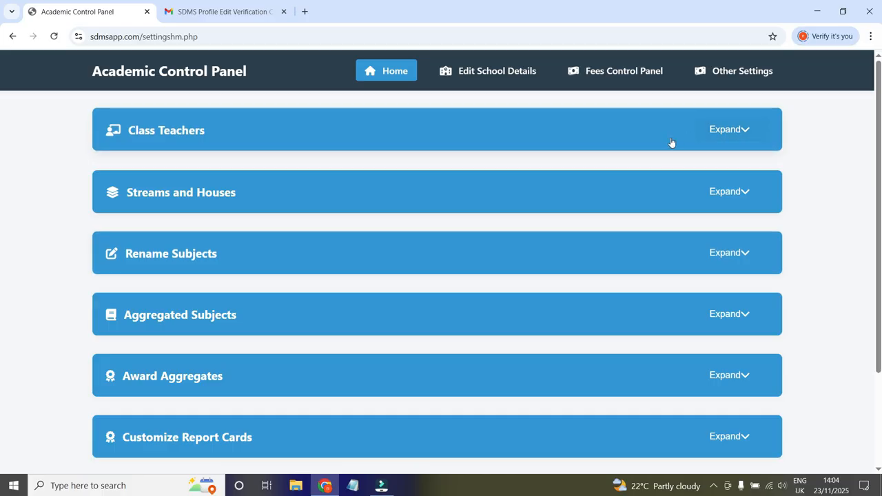
pyautogui.click(734, 135)
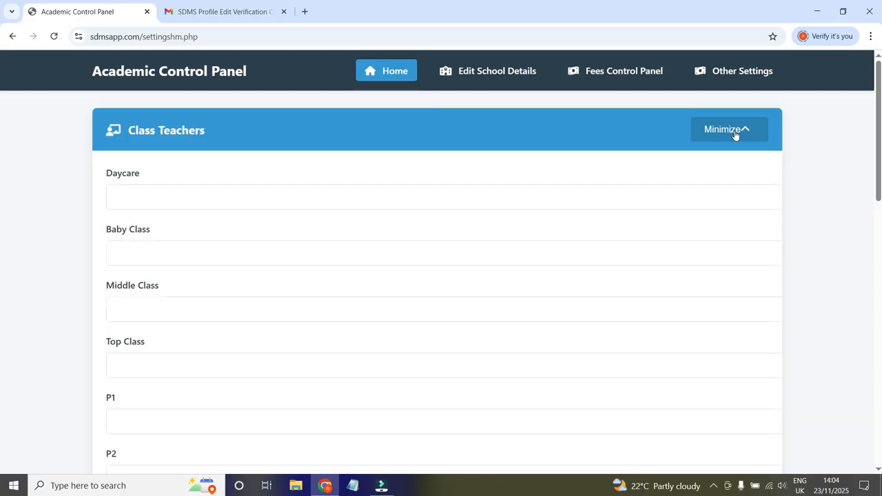
pyautogui.scroll(-5, 671, 217)
pyautogui.scroll(1, 671, 216)
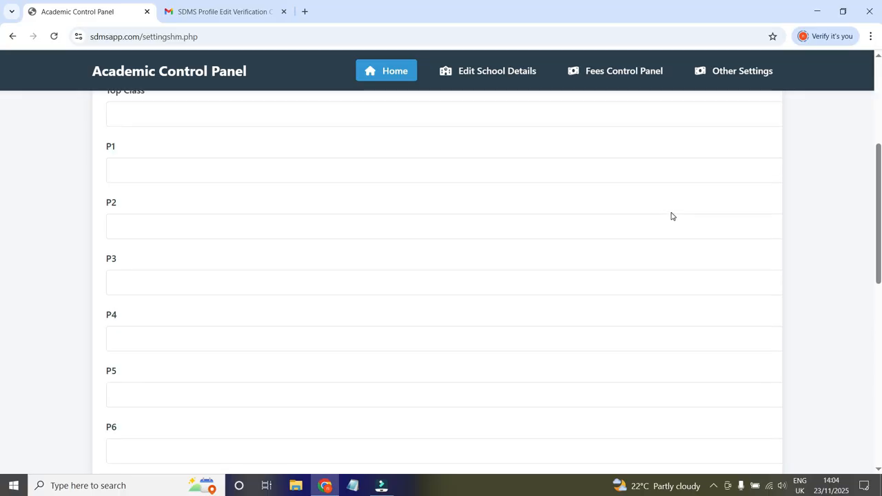
pyautogui.scroll(4, 671, 216)
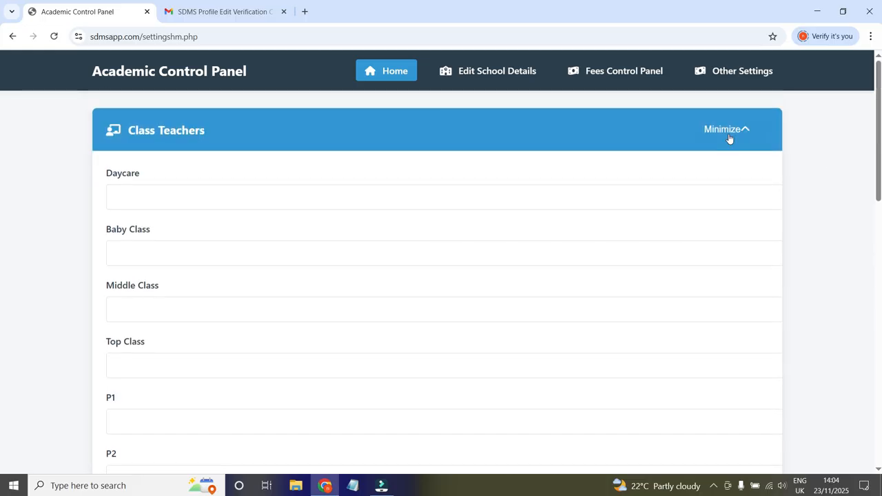
pyautogui.click(728, 134)
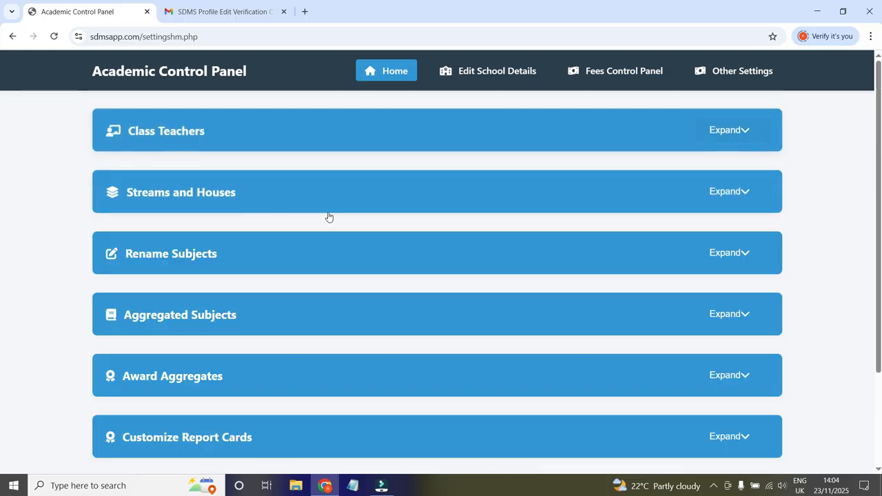
pyautogui.click(735, 197)
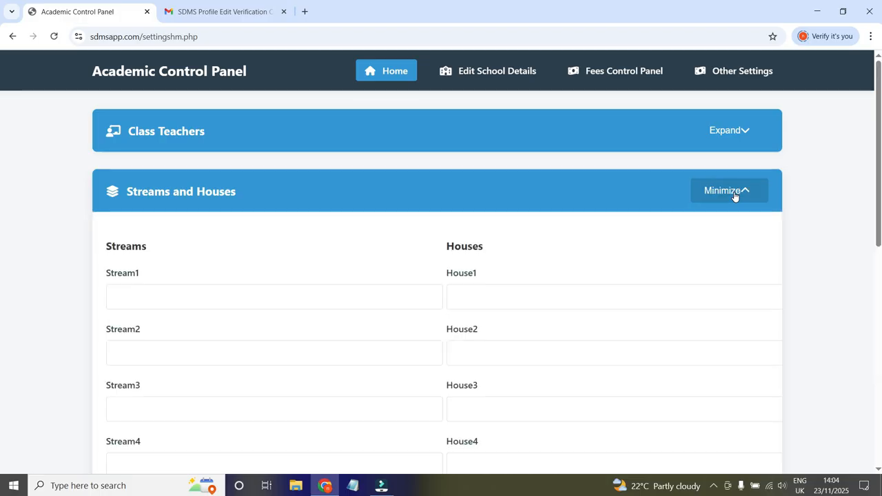
pyautogui.click(734, 197)
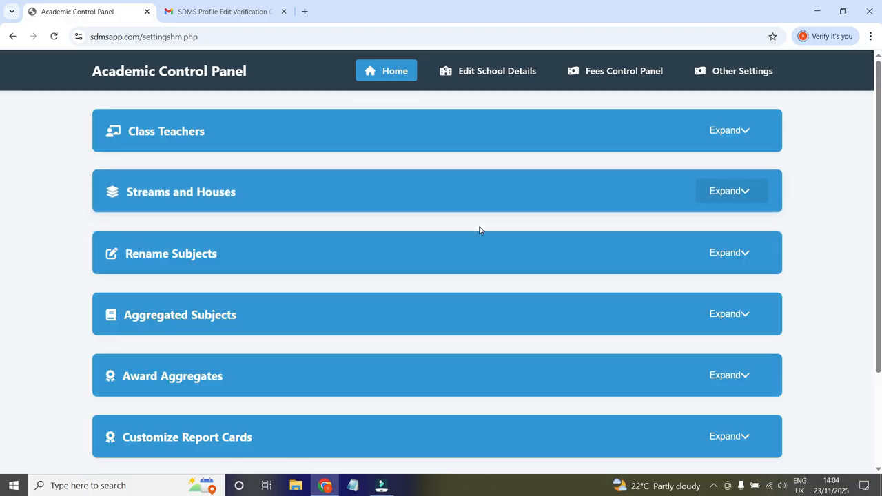
pyautogui.scroll(-1, 478, 228)
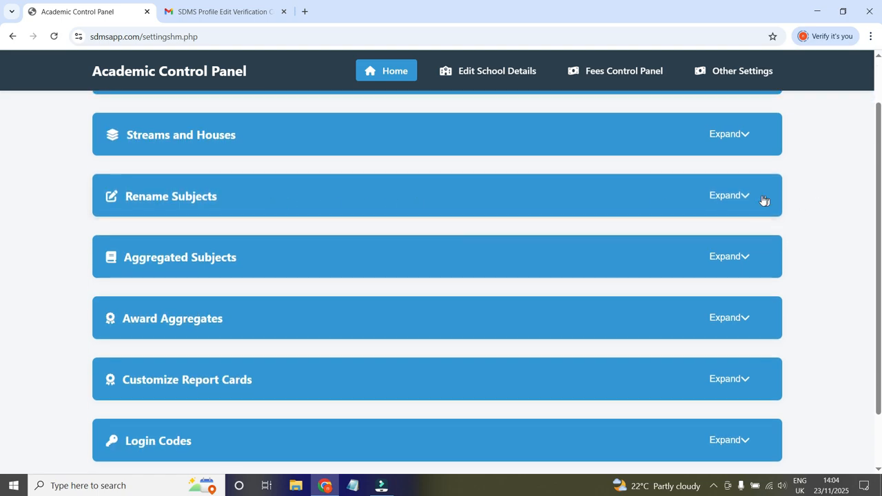
pyautogui.click(737, 199)
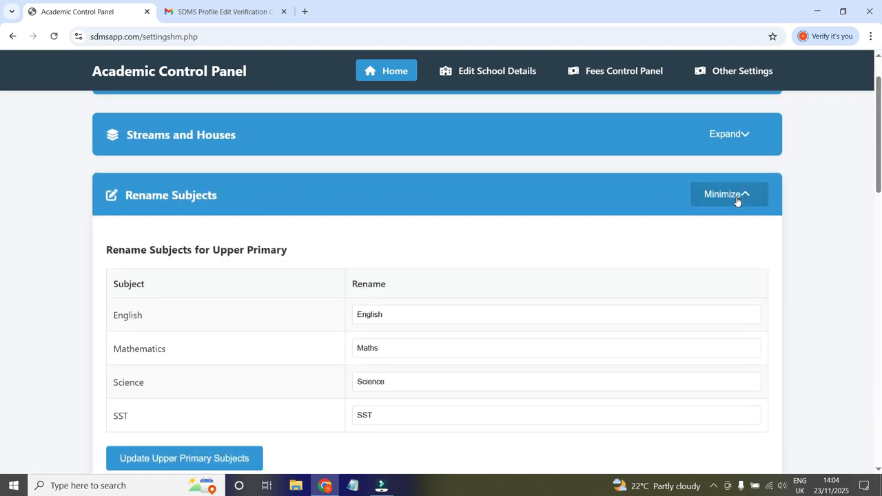
pyautogui.scroll(-2, 722, 228)
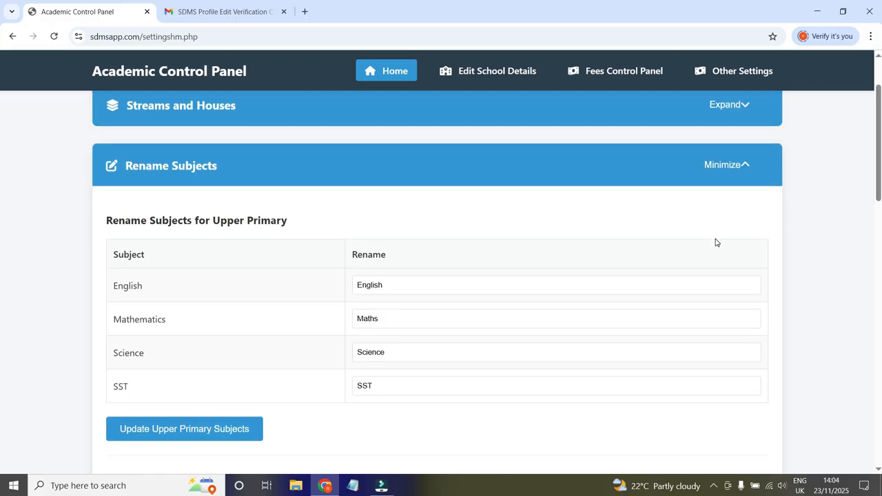
pyautogui.scroll(-3, 715, 242)
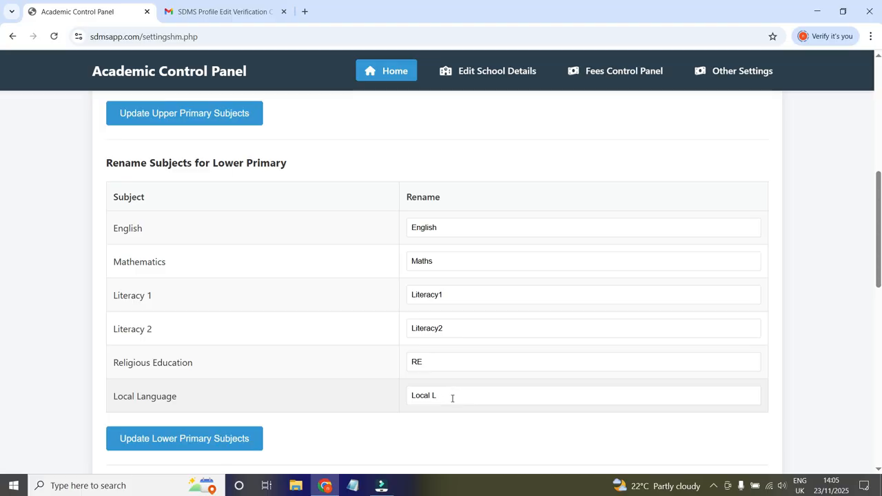
pyautogui.scroll(-4, 413, 330)
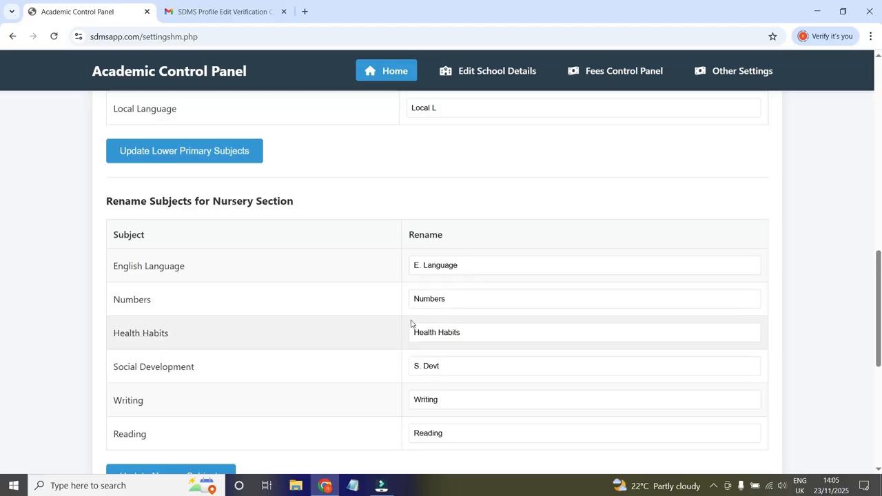
pyautogui.scroll(6, 504, 308)
pyautogui.scroll(3, 505, 308)
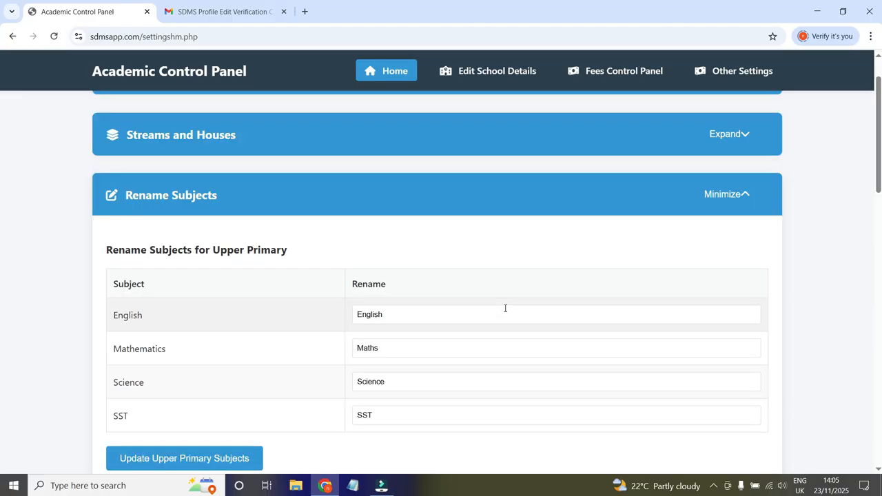
pyautogui.click(720, 198)
pyautogui.scroll(-1, 487, 219)
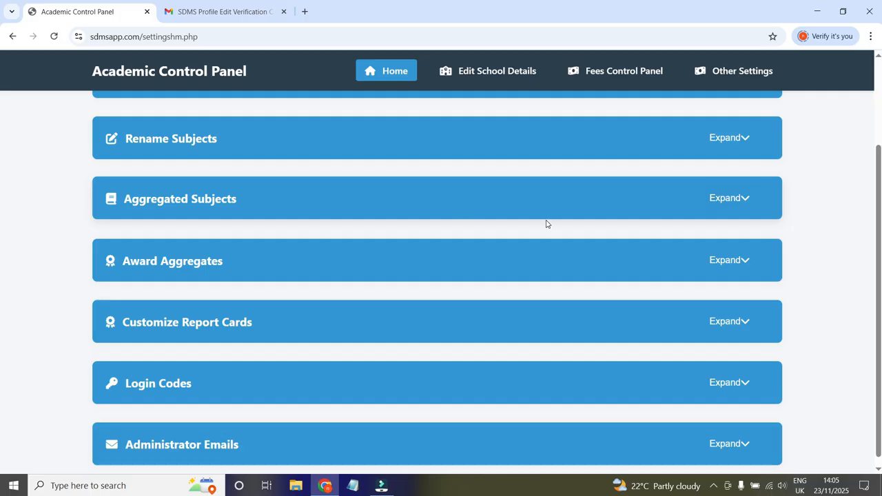
# - Expand the Aggregated Subjects settings and find the Lower Primary subjects
pyautogui.click(745, 204)
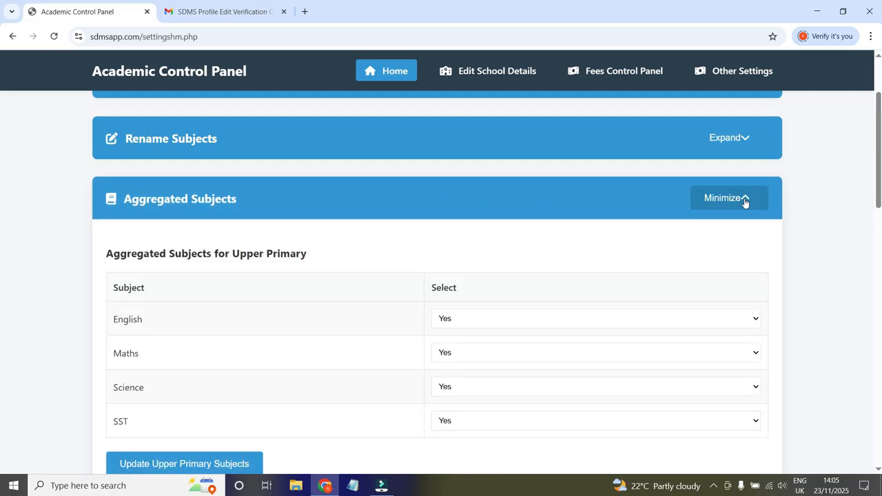
pyautogui.scroll(-2, 637, 237)
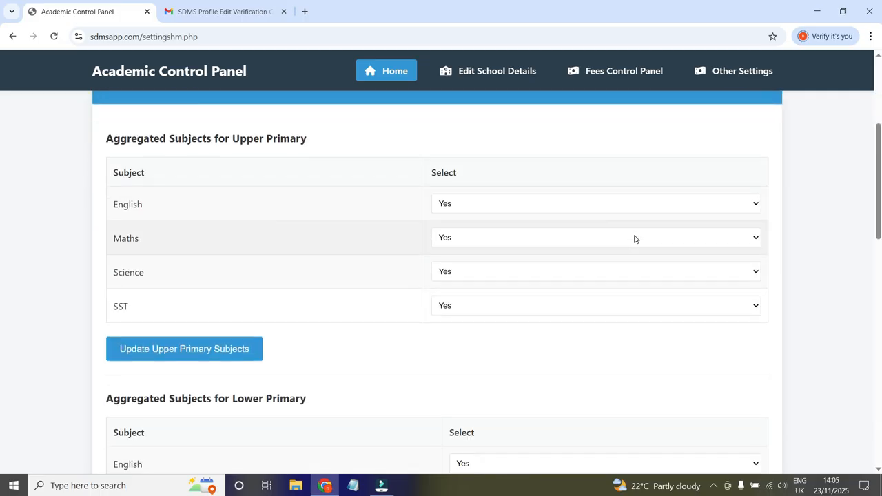
pyautogui.scroll(1, 634, 239)
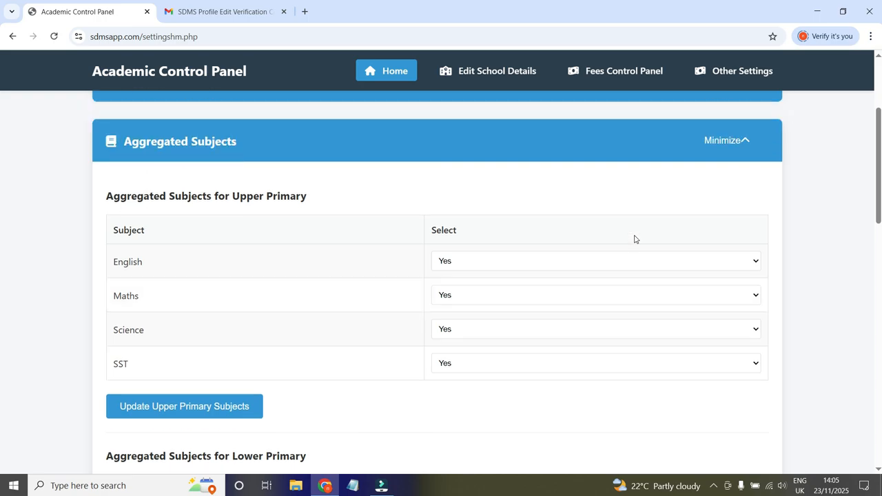
pyautogui.scroll(-1, 635, 239)
pyautogui.scroll(-3, 634, 239)
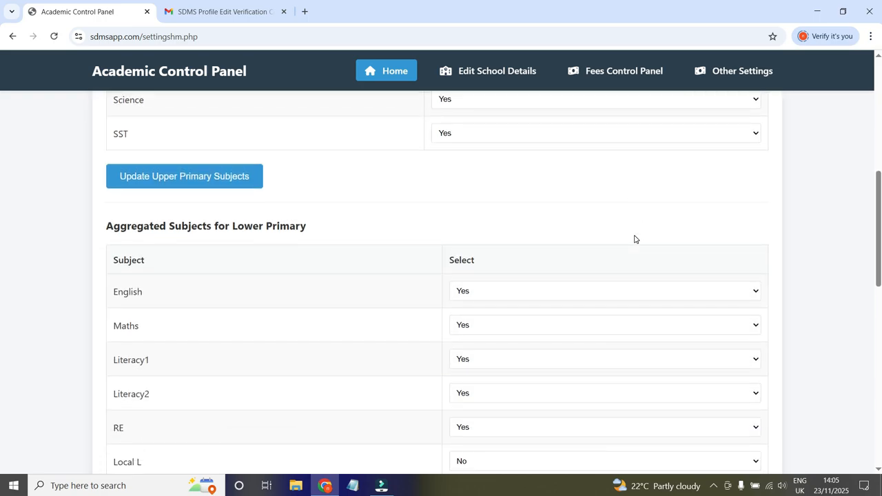
pyautogui.scroll(-1, 634, 239)
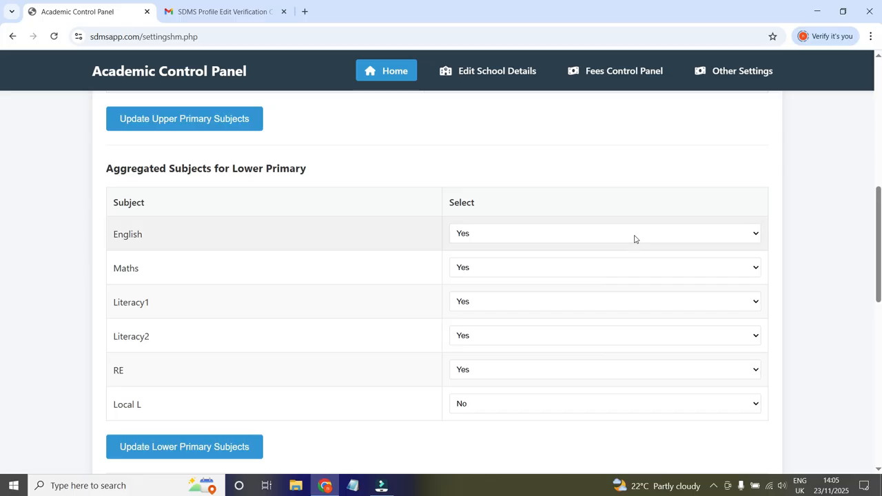
pyautogui.scroll(5, 634, 239)
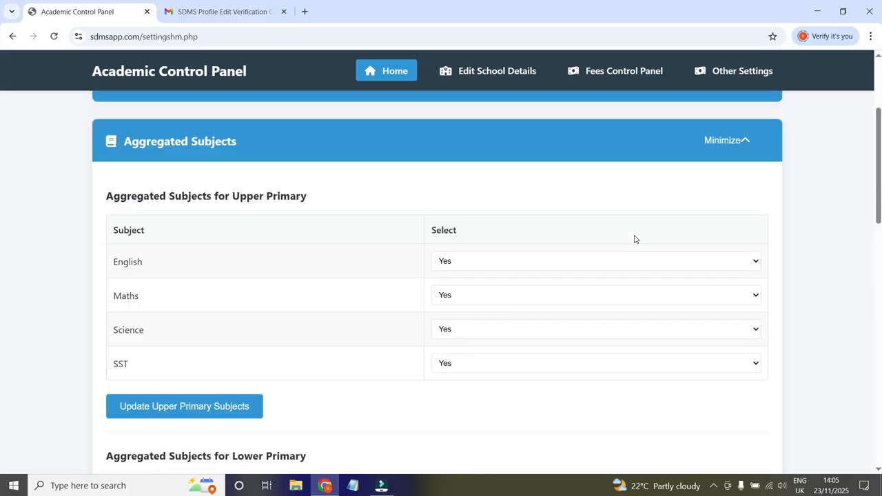
pyautogui.scroll(-4, 635, 239)
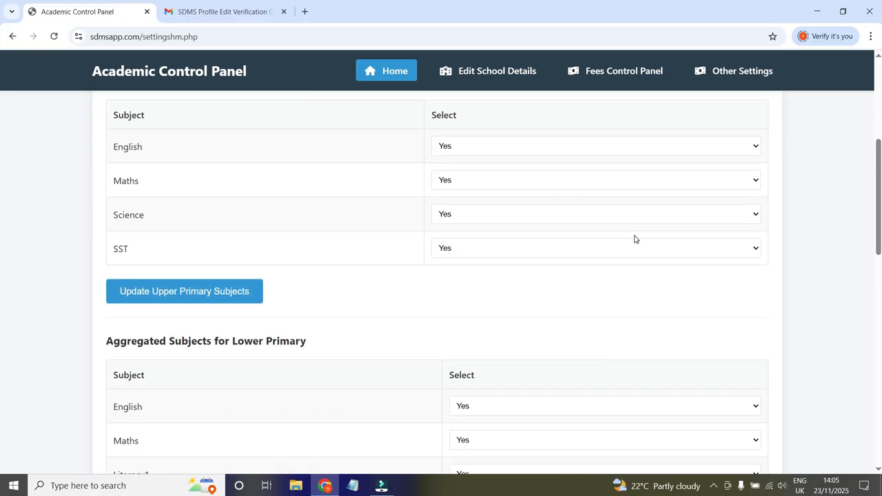
pyautogui.scroll(-1, 634, 239)
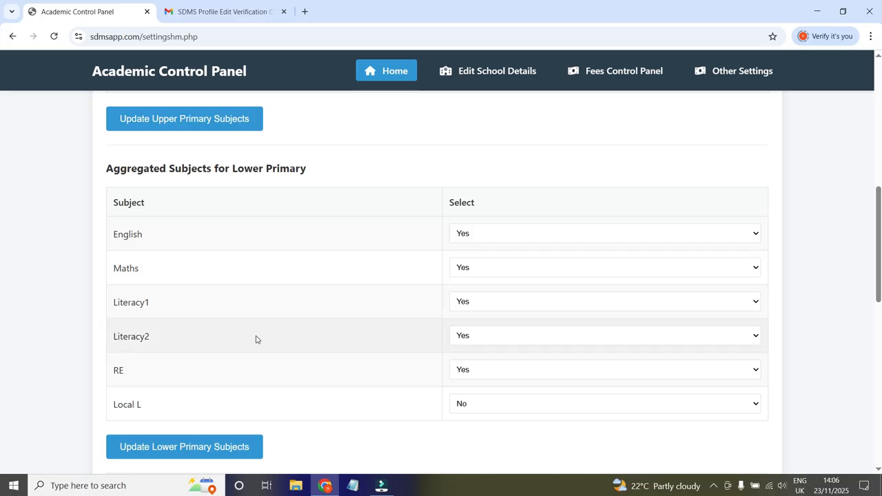
# - Set Lower Primary RE aggregation to No and collapse the Aggregated Subjects section
pyautogui.click(756, 372)
pyautogui.click(589, 400)
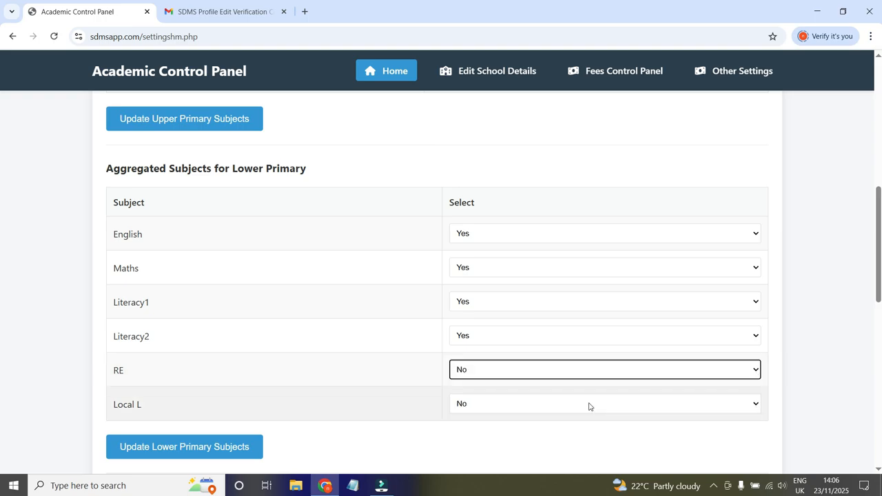
pyautogui.scroll(5, 606, 310)
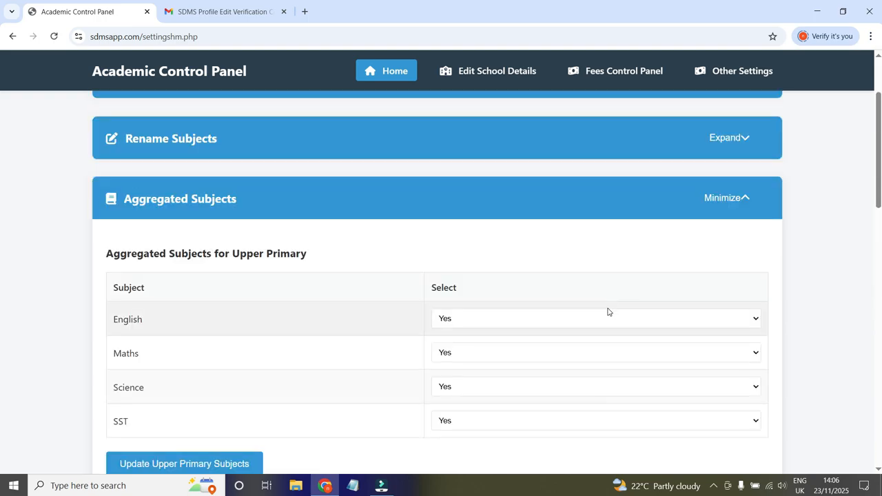
pyautogui.scroll(-10, 607, 312)
pyautogui.scroll(2, 608, 312)
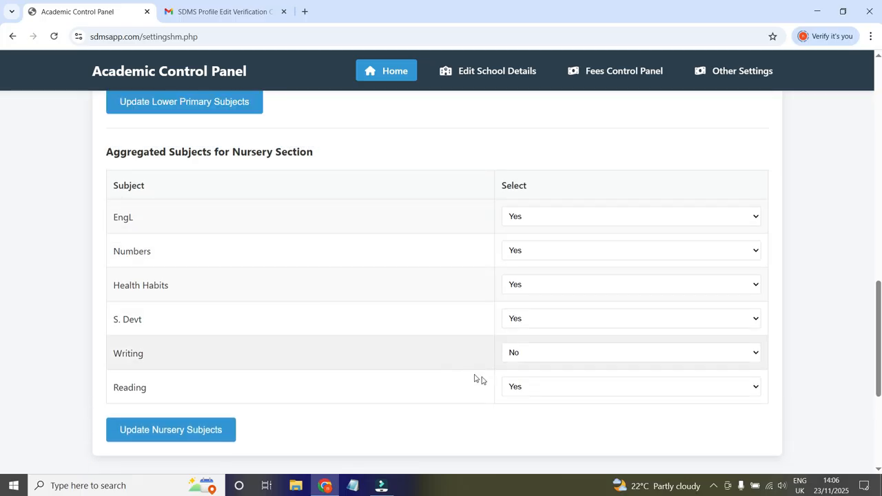
pyautogui.scroll(8, 584, 325)
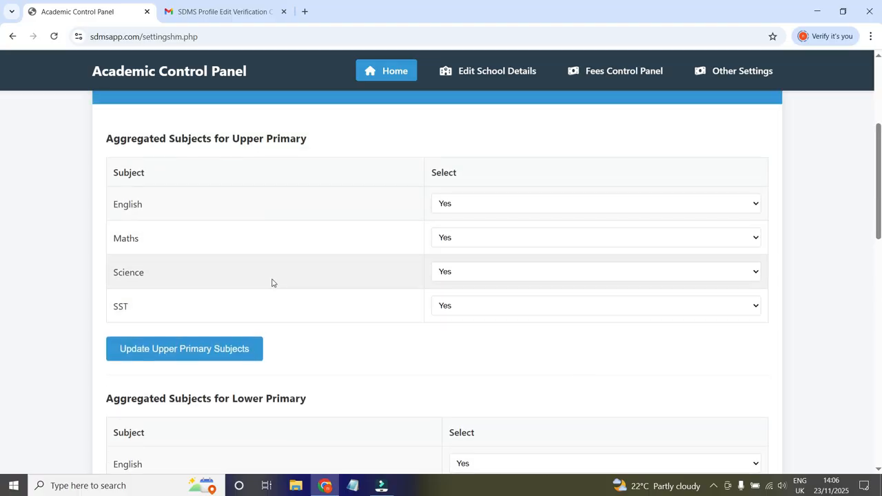
pyautogui.scroll(2, 591, 288)
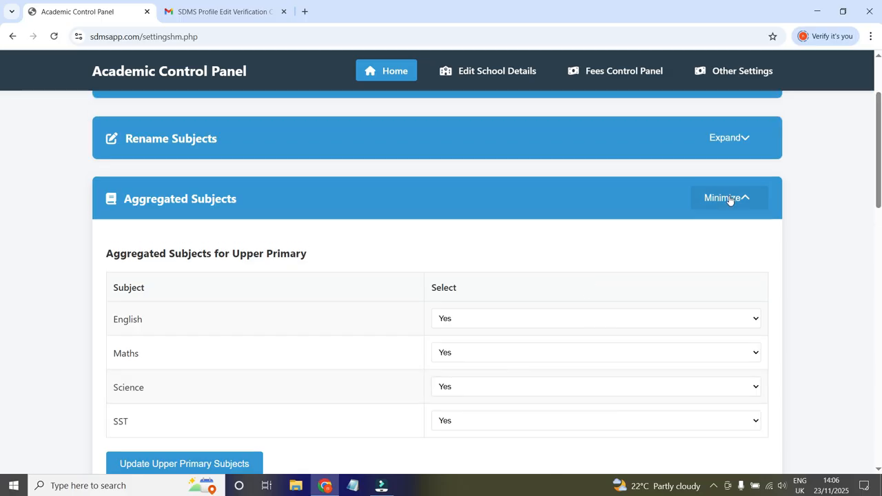
pyautogui.click(732, 198)
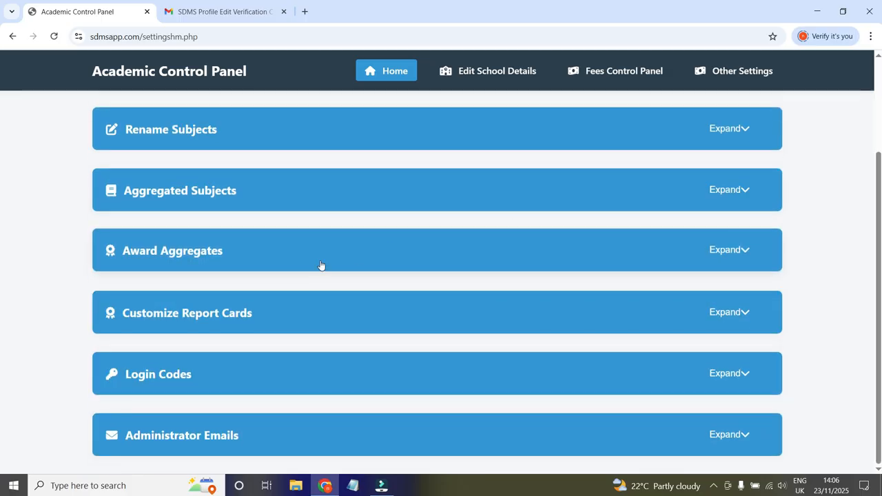
# - Review the Award Aggregates tables, where 80%–100% is aggregate 1, then collapse the section
pyautogui.click(733, 254)
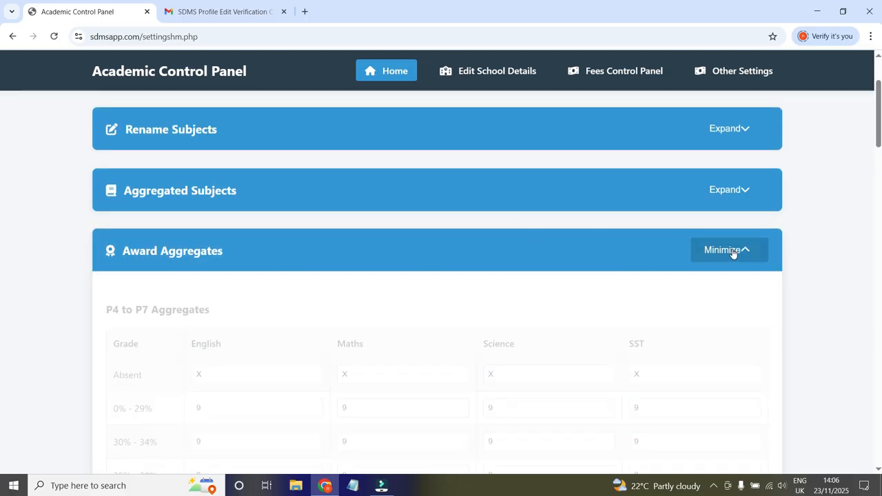
pyautogui.scroll(-2, 578, 270)
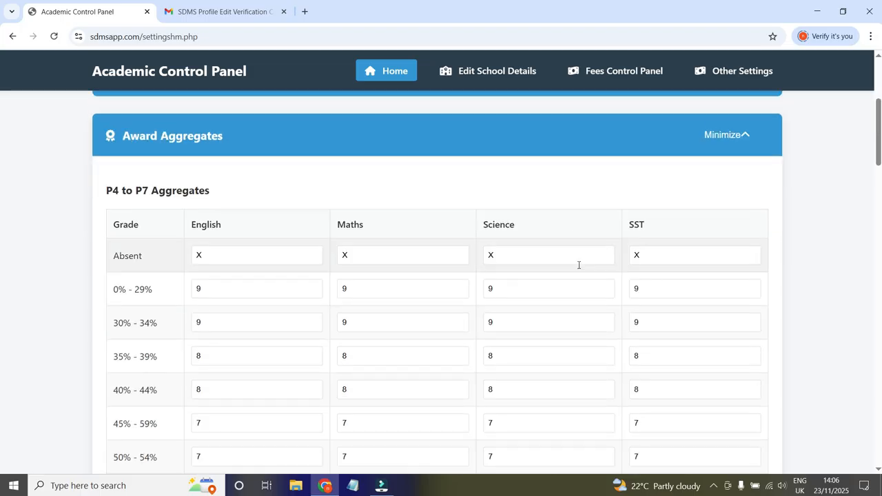
pyautogui.scroll(-1, 578, 265)
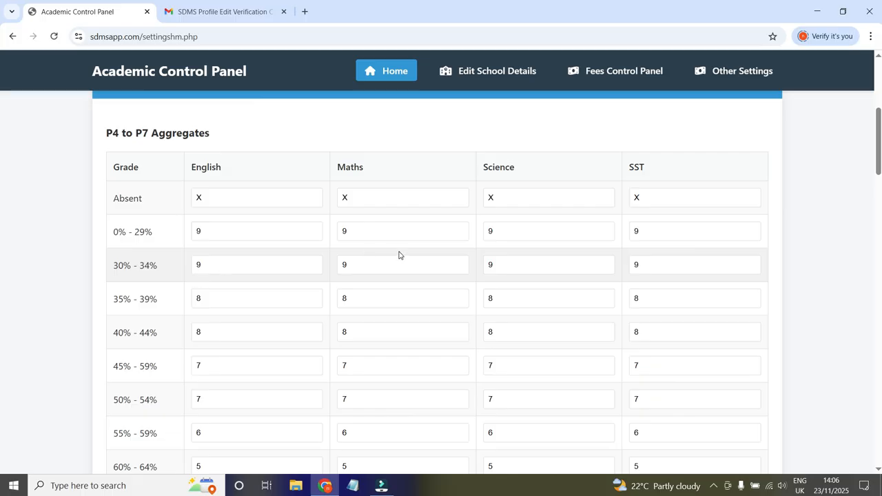
pyautogui.scroll(1, 398, 255)
pyautogui.scroll(-7, 398, 255)
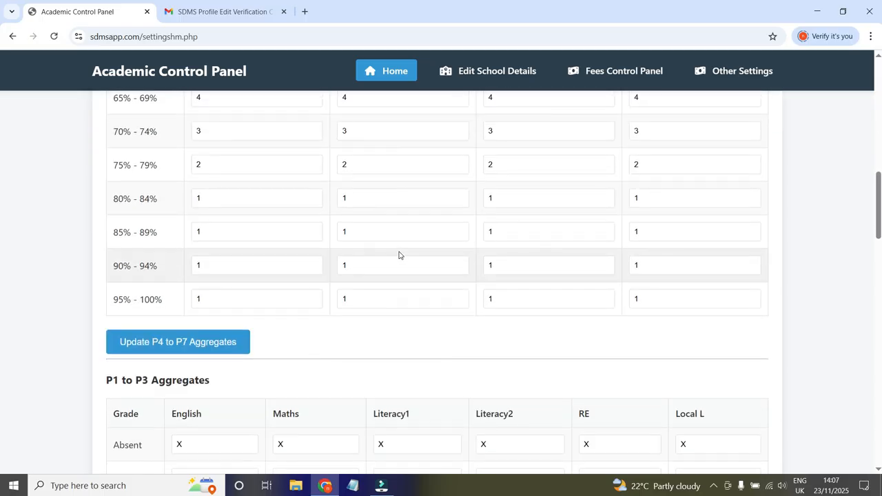
pyautogui.scroll(-8, 398, 255)
pyautogui.scroll(-1, 398, 255)
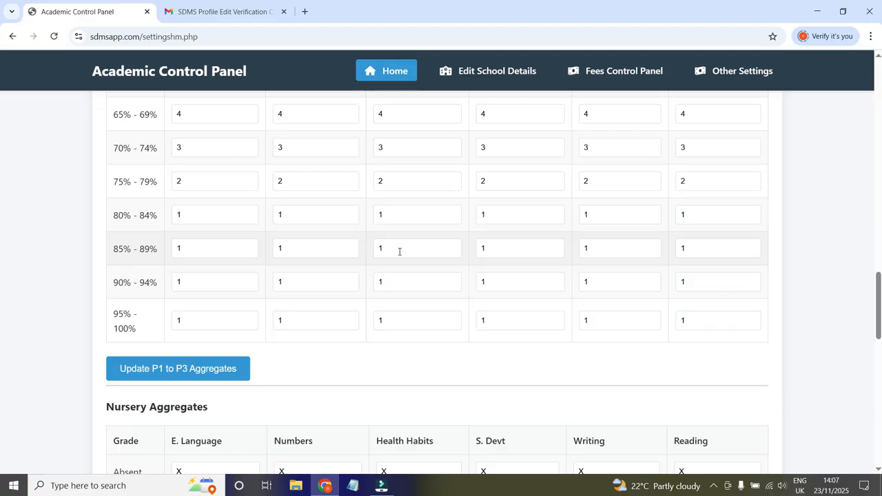
pyautogui.scroll(12, 398, 251)
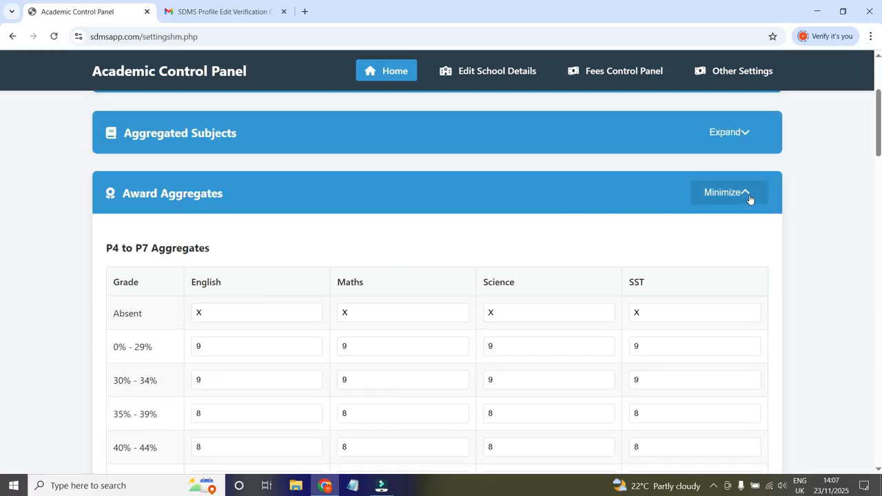
pyautogui.click(741, 192)
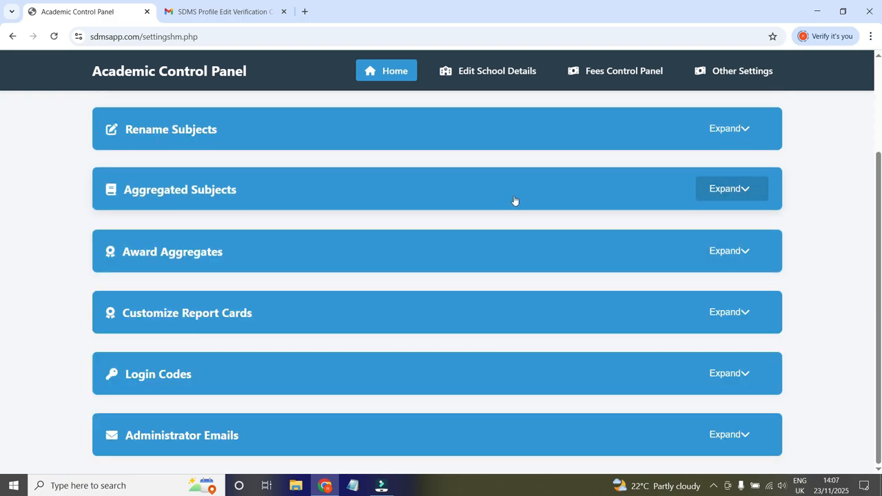
# - Set Show Position on Report to Yes for Baby class and Middle class, then collapse the section
pyautogui.click(730, 318)
pyautogui.scroll(-3, 490, 285)
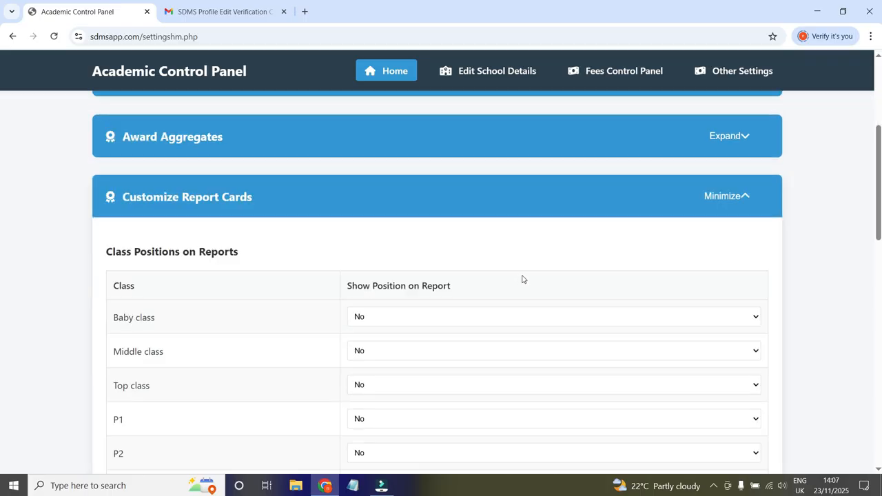
pyautogui.scroll(-1, 530, 277)
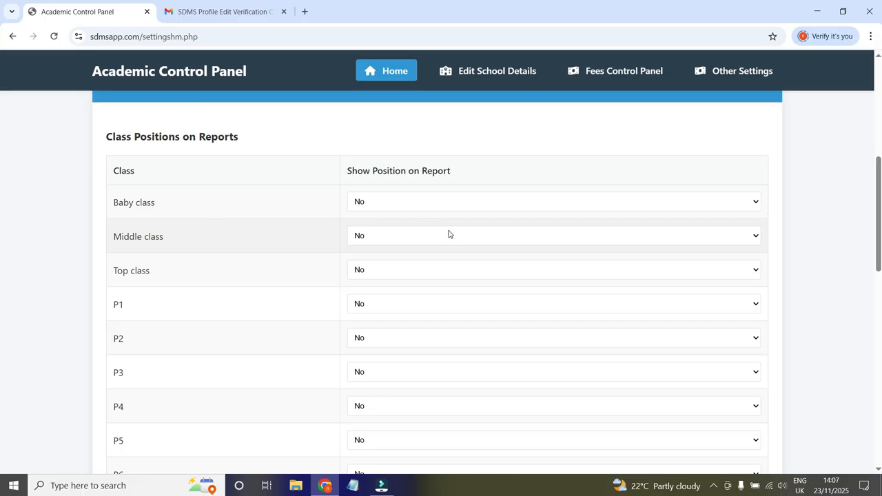
pyautogui.scroll(-1, 441, 298)
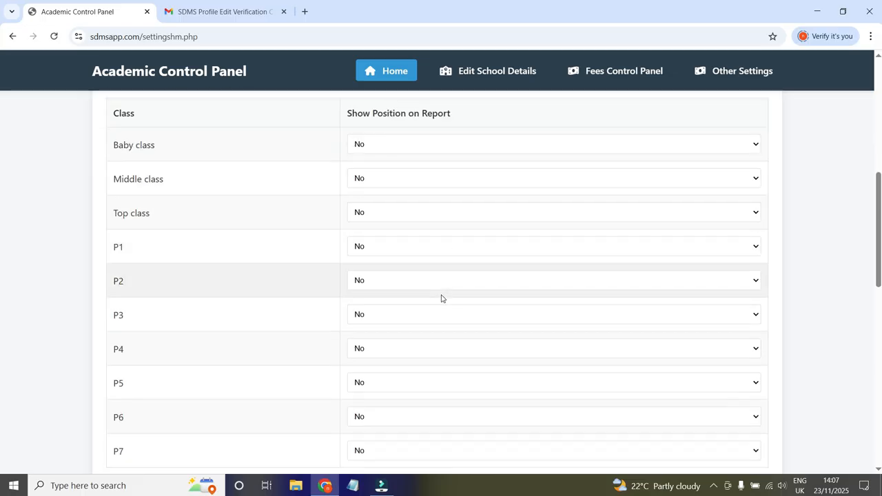
pyautogui.scroll(1, 442, 298)
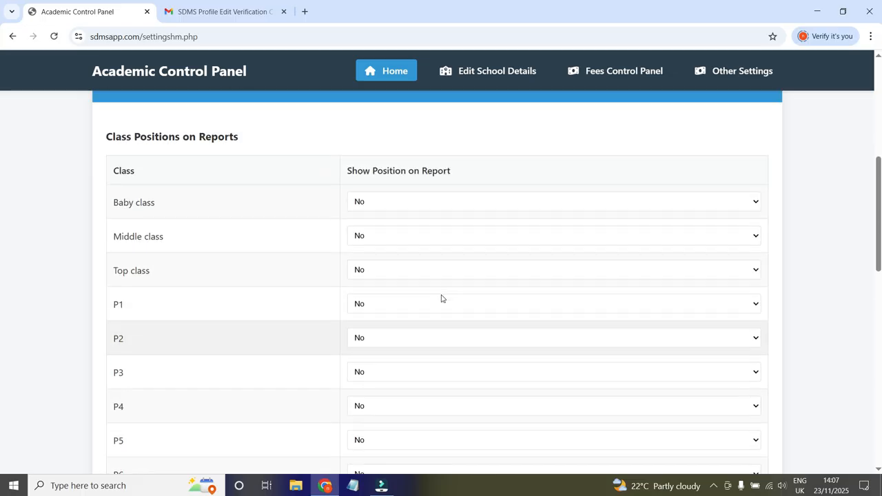
pyautogui.click(756, 202)
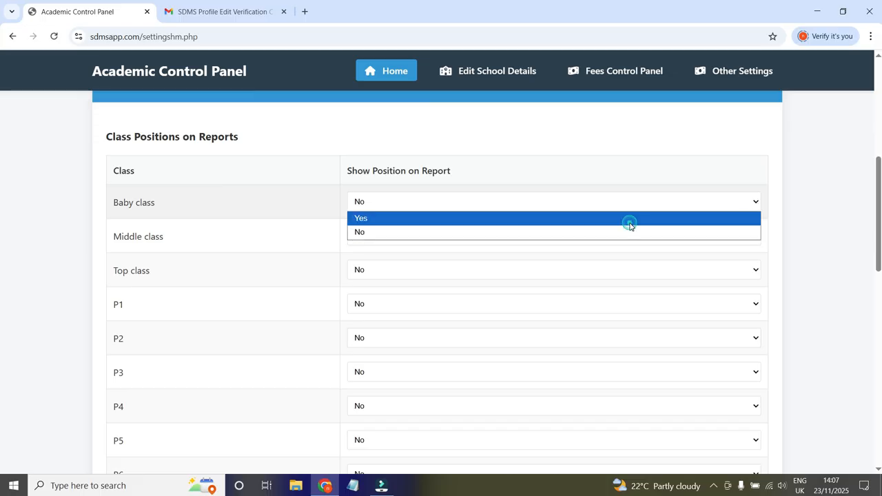
pyautogui.click(630, 219)
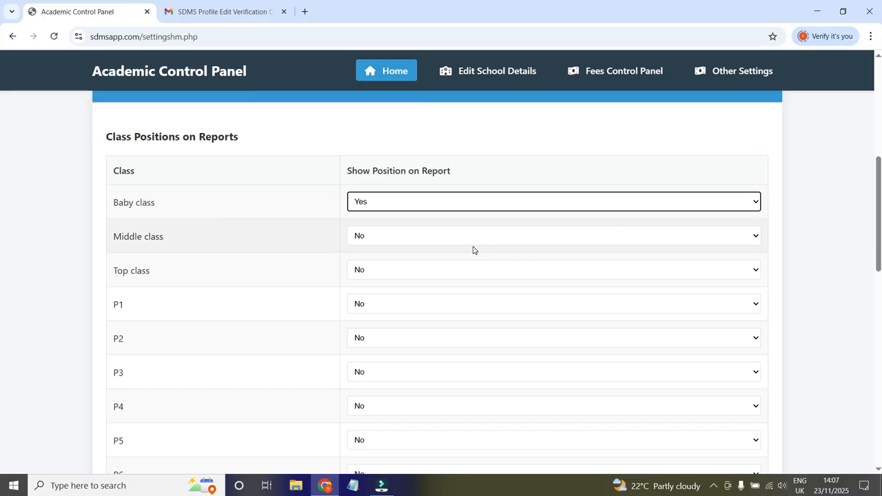
pyautogui.scroll(2, 473, 250)
pyautogui.scroll(-1, 703, 226)
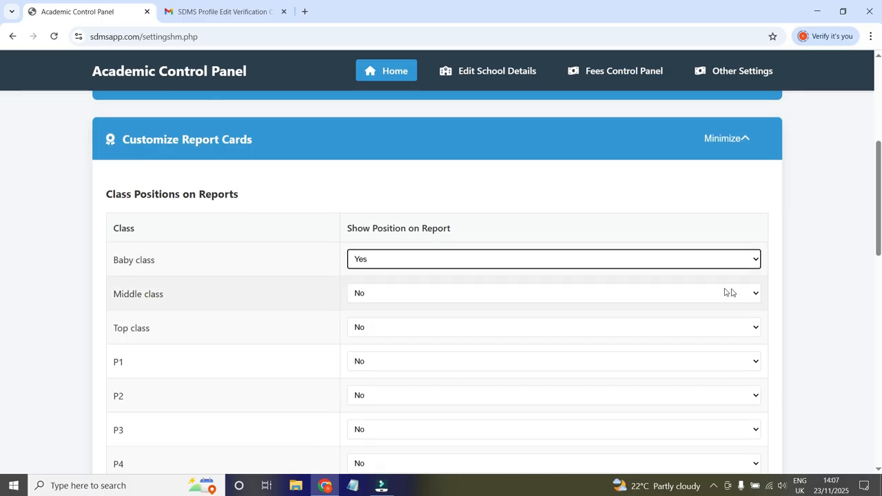
pyautogui.click(756, 294)
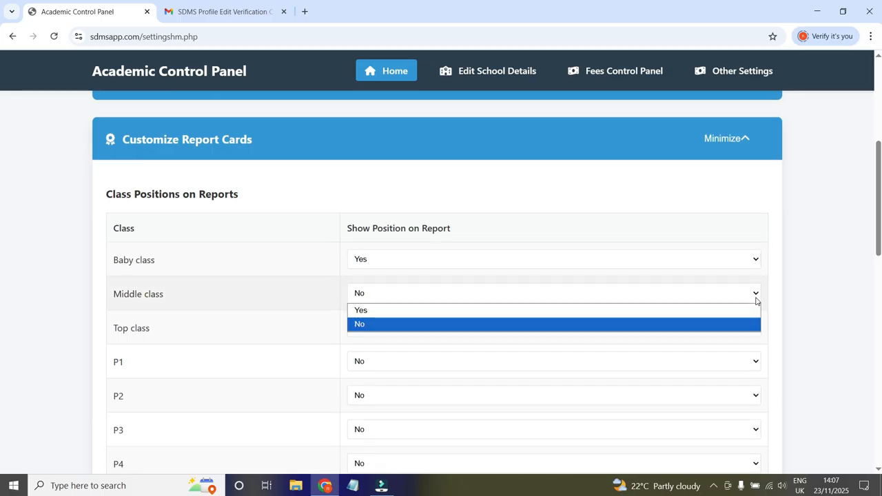
pyautogui.click(562, 313)
pyautogui.click(737, 141)
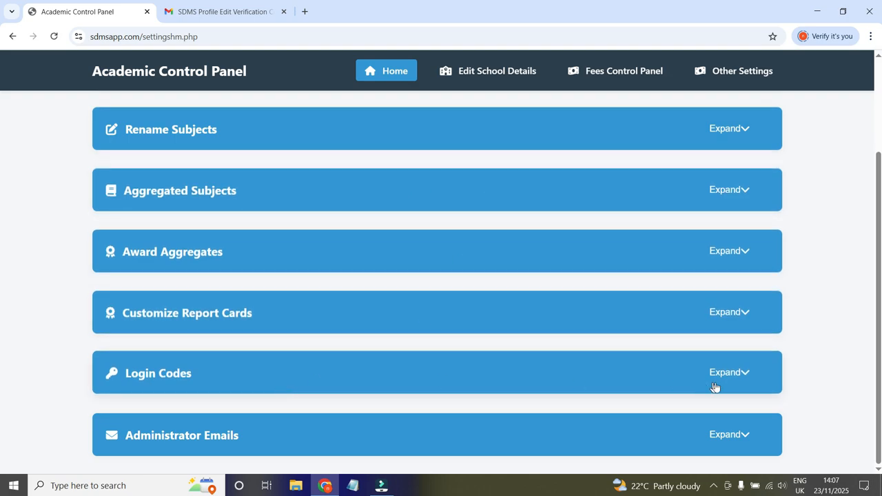
# - Switch to Gmail, discard an accidental new draft, and go back to the Inbox
pyautogui.click(239, 14)
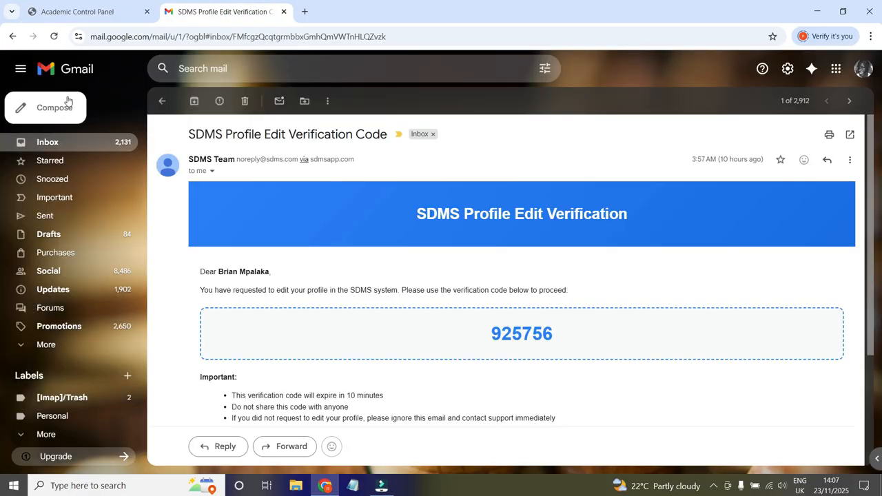
pyautogui.click(55, 115)
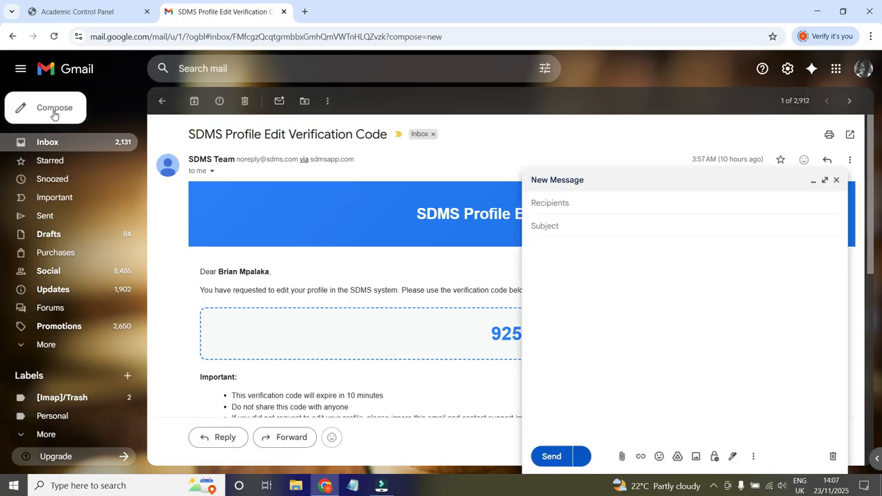
pyautogui.click(836, 180)
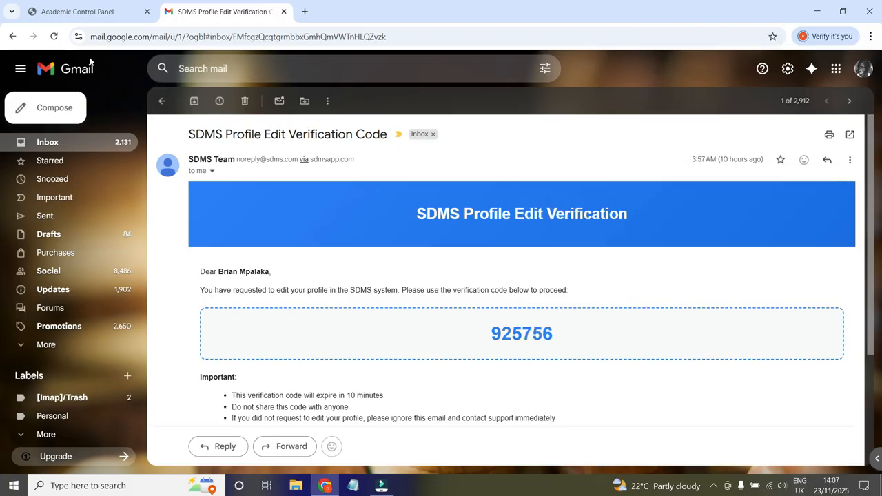
pyautogui.click(59, 142)
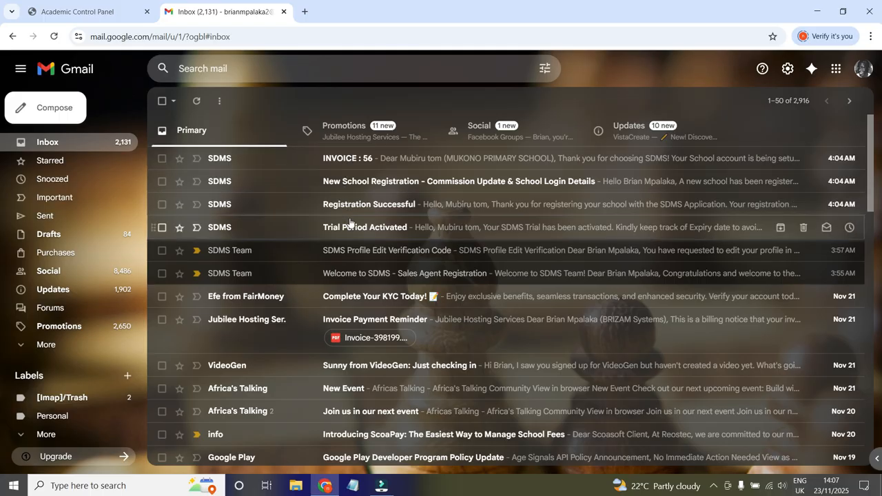
pyautogui.click(344, 160)
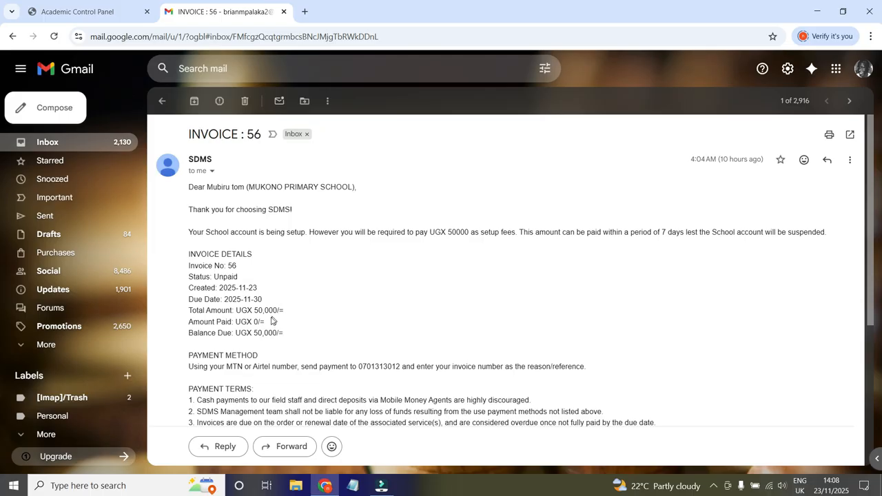
pyautogui.moveTo(263, 310)
pyautogui.mouseDown()
pyautogui.moveTo(287, 310)
pyautogui.moveTo(254, 310)
pyautogui.mouseUp()
pyautogui.scroll(-2, 425, 259)
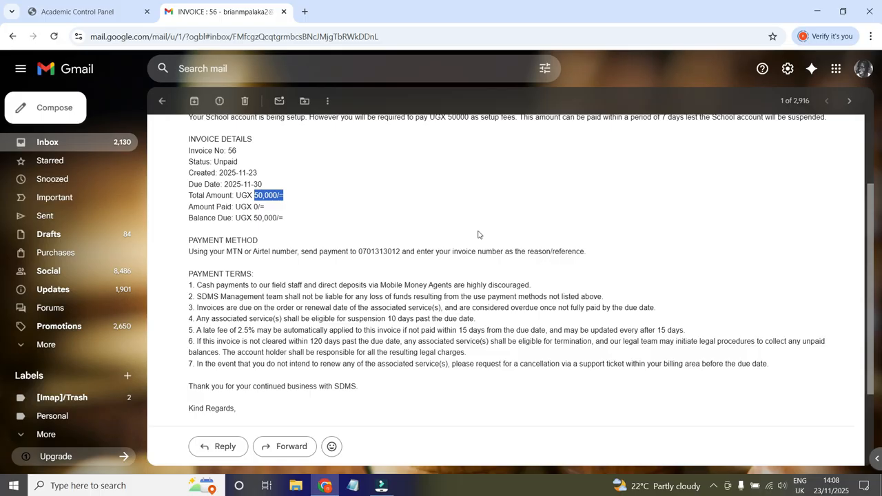
pyautogui.scroll(2, 540, 277)
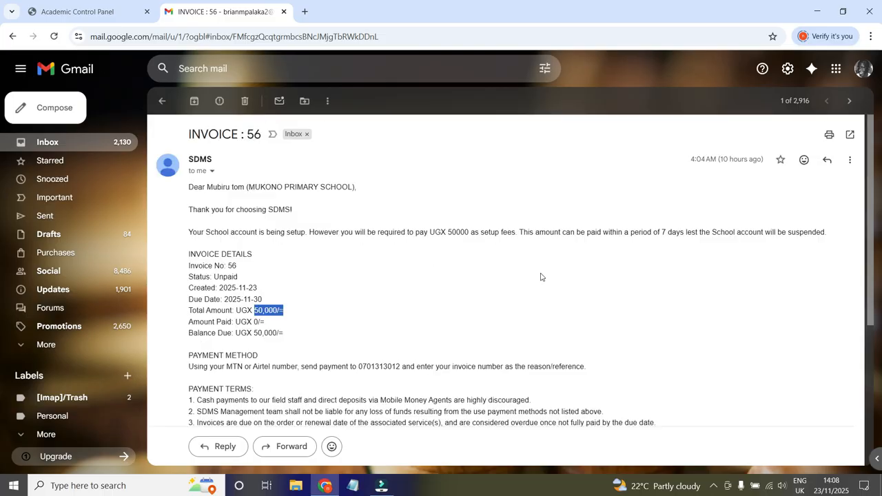
pyautogui.click(54, 146)
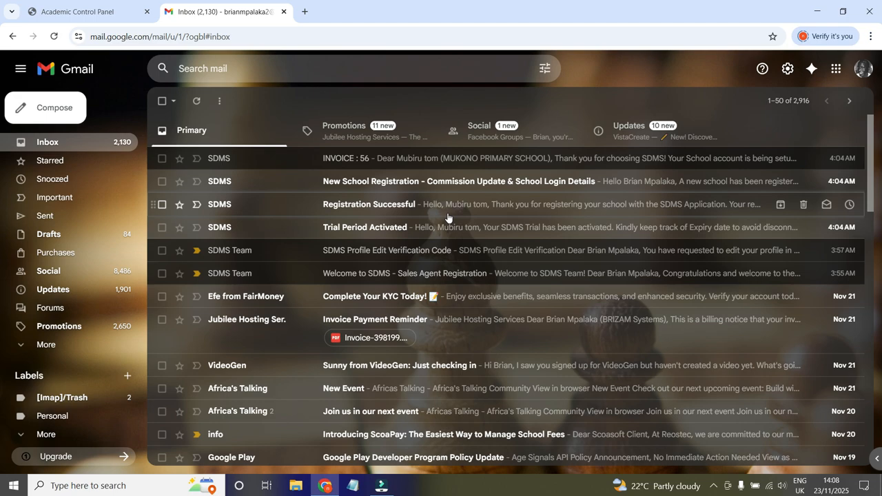
# - Open the New School Registration email and select its school login credentials and login codes block
pyautogui.click(390, 182)
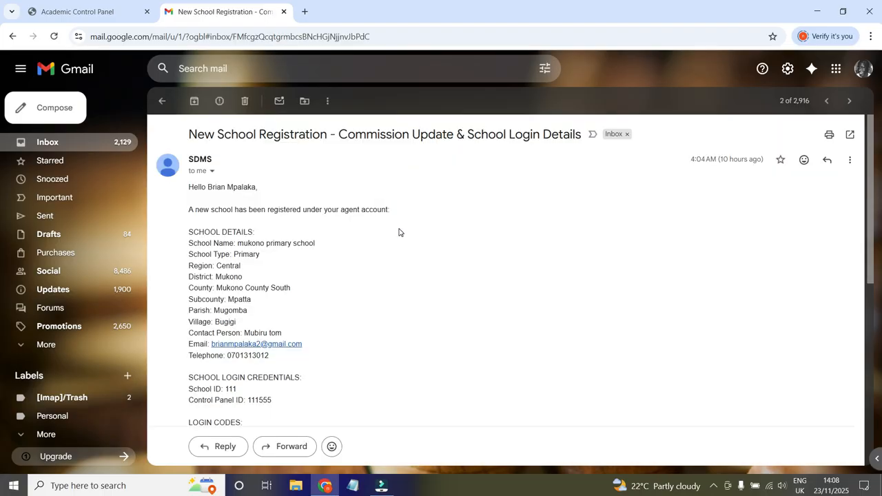
pyautogui.scroll(-1, 398, 232)
pyautogui.scroll(-2, 398, 232)
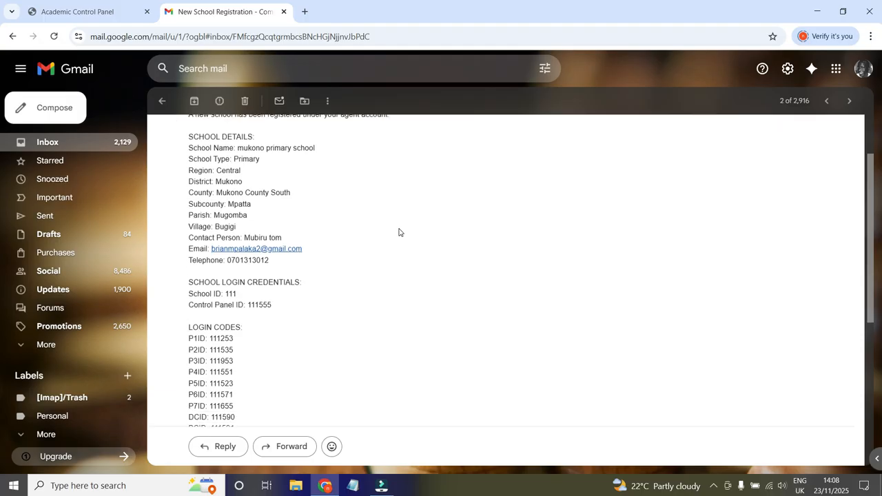
pyautogui.scroll(-1, 398, 233)
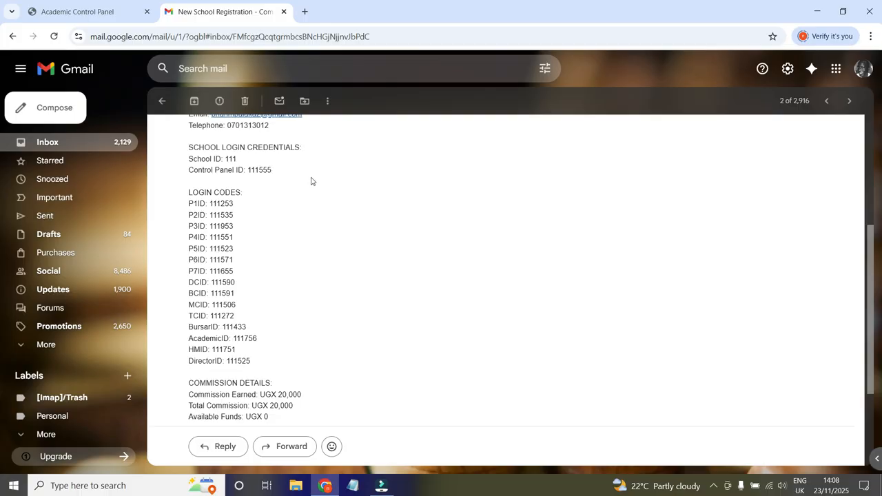
pyautogui.scroll(1, 311, 181)
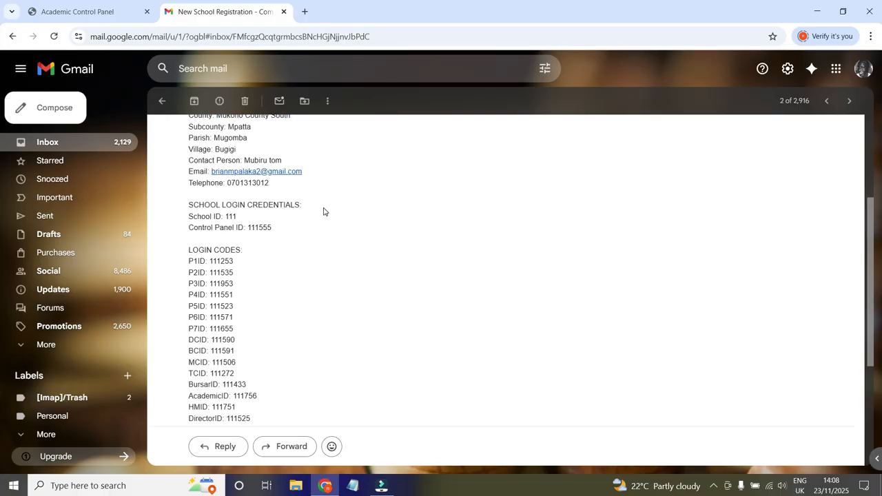
pyautogui.moveTo(190, 204); pyautogui.dragTo(279, 365)
pyautogui.hotkey('ctrl', 'c')
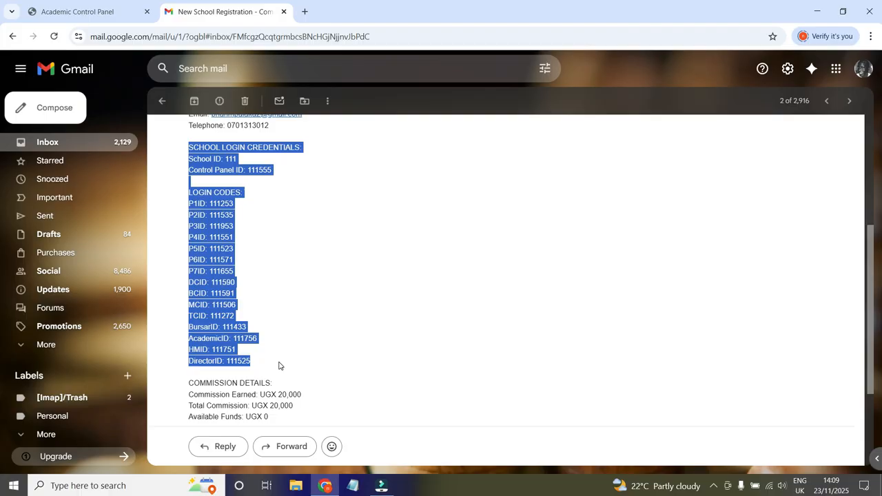
pyautogui.scroll(3, 371, 295)
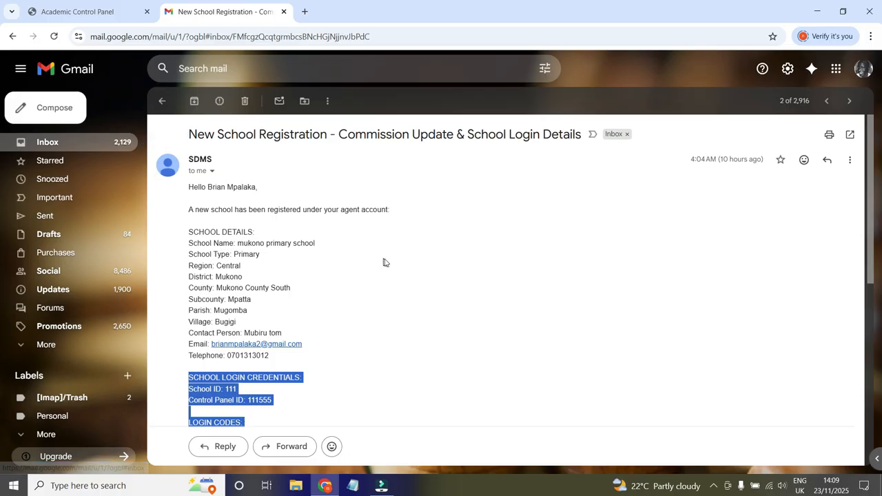
pyautogui.scroll(-5, 378, 261)
pyautogui.scroll(3, 385, 256)
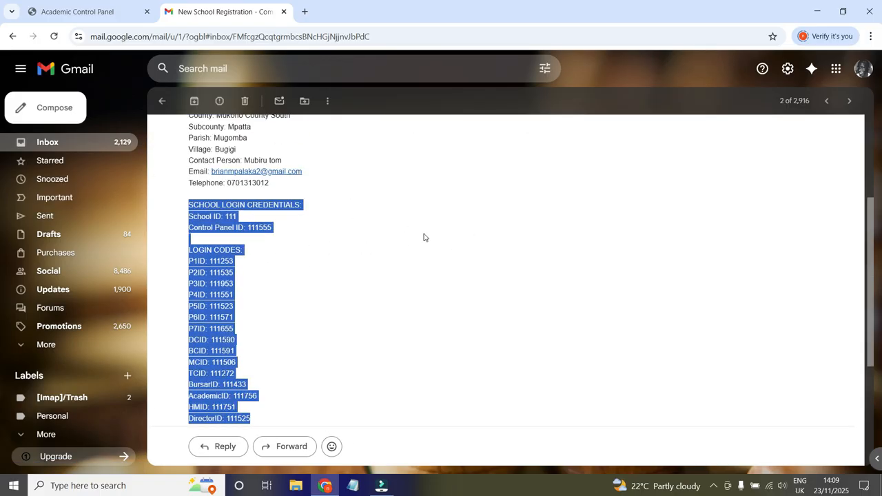
pyautogui.scroll(-2, 421, 238)
pyautogui.scroll(2, 424, 236)
pyautogui.scroll(2, 424, 237)
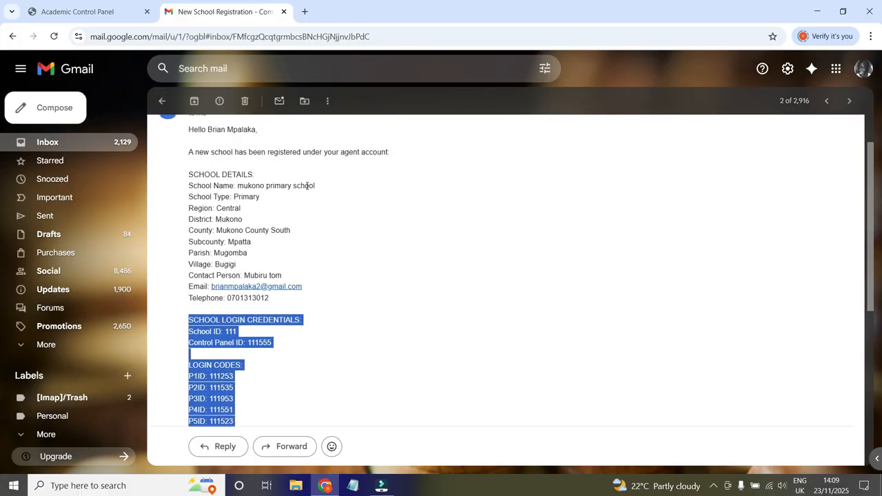
pyautogui.scroll(1, 306, 186)
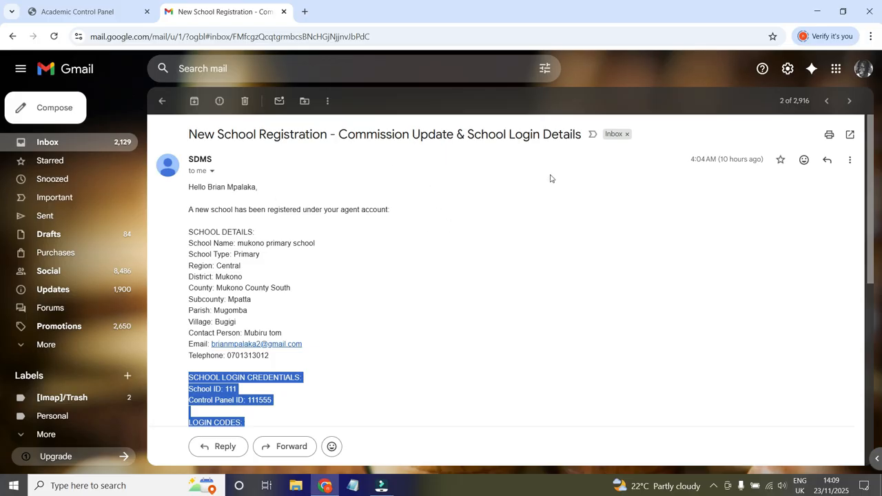
pyautogui.scroll(-3, 551, 210)
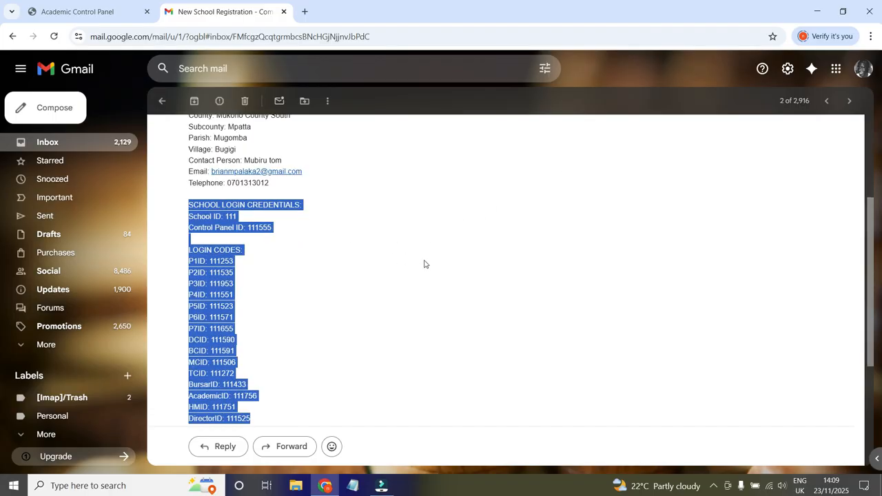
# - Paste the copied school login credentials and codes into an untitled Notepad note, then return to Gmail
pyautogui.click(354, 486)
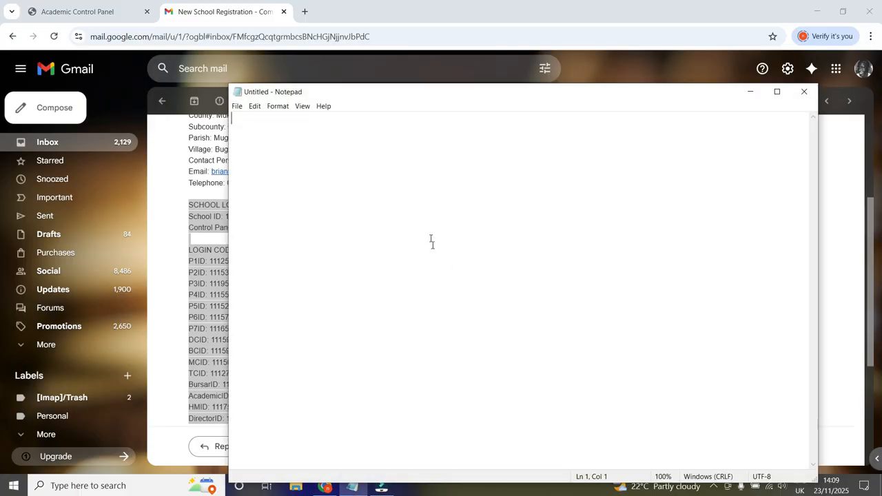
pyautogui.hotkey('ctrl', 'v')
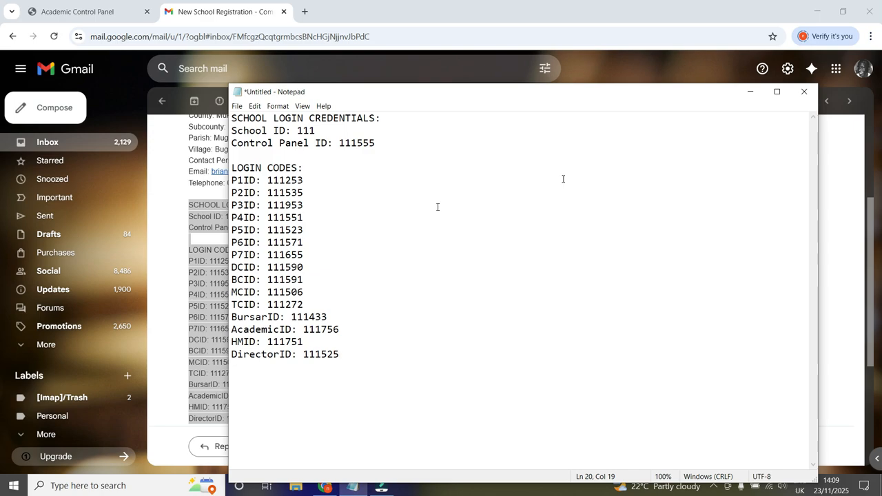
pyautogui.click(748, 93)
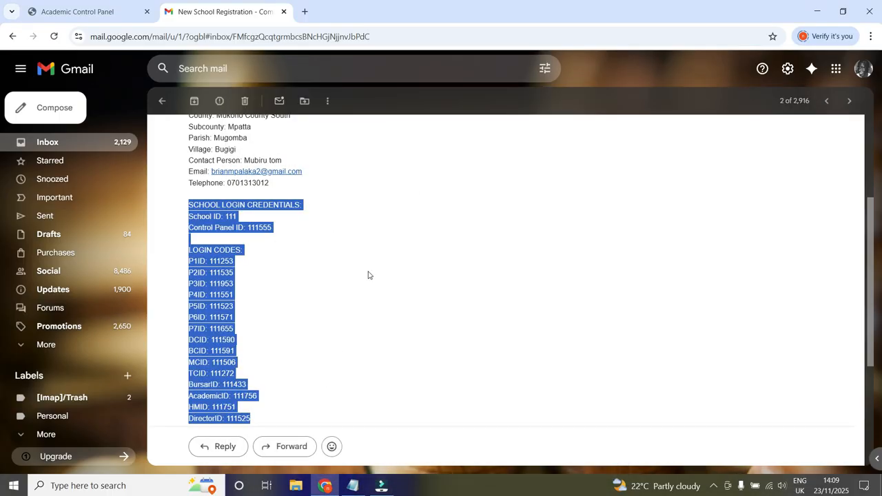
pyautogui.scroll(-1, 368, 274)
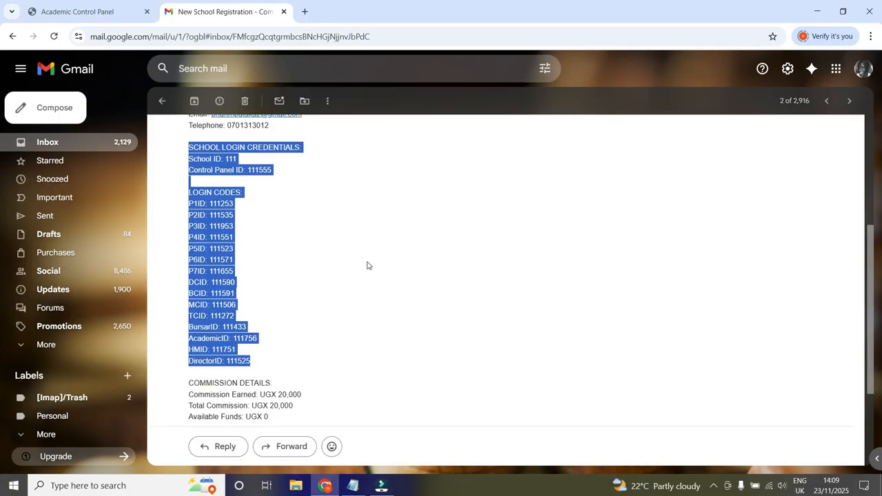
pyautogui.click(220, 206)
pyautogui.click(201, 219)
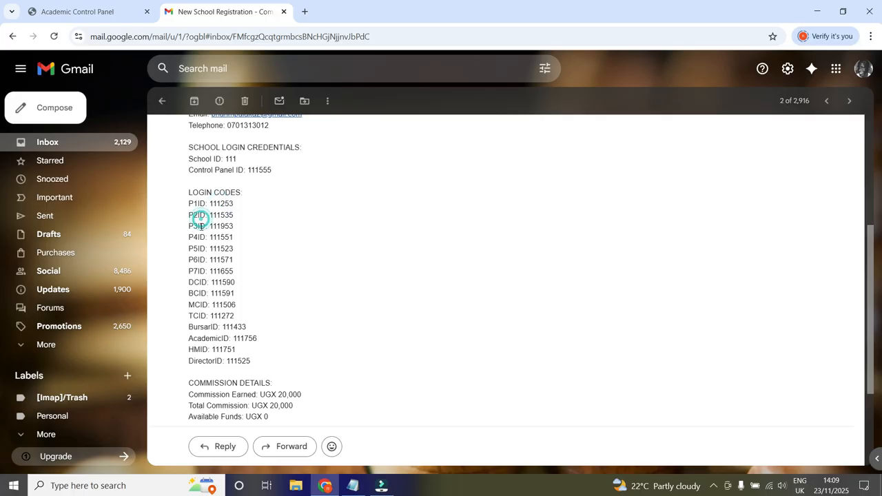
pyautogui.click(196, 327)
pyautogui.scroll(-2, 332, 349)
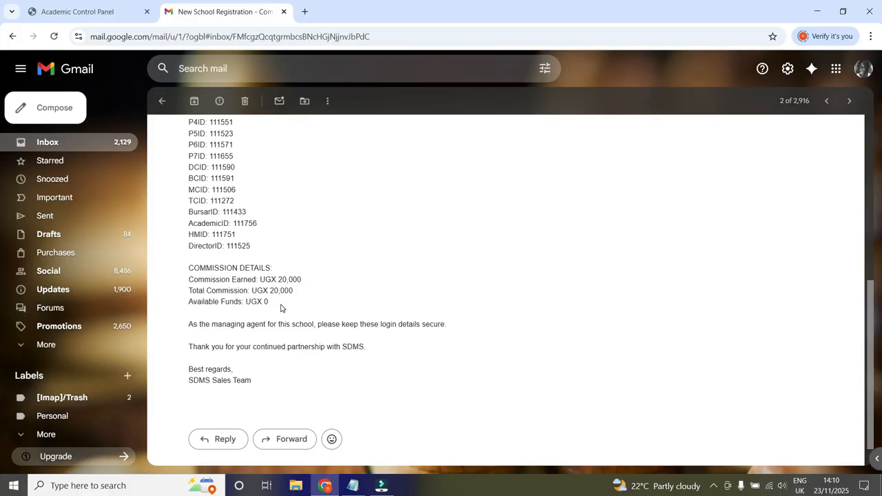
# - Open the Registration Successful email from the Inbox and scroll through its credentials
pyautogui.click(61, 144)
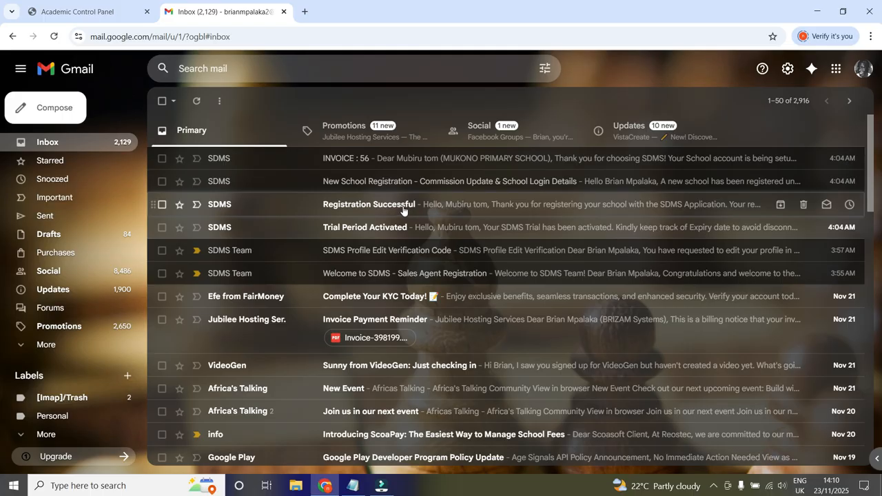
pyautogui.click(403, 205)
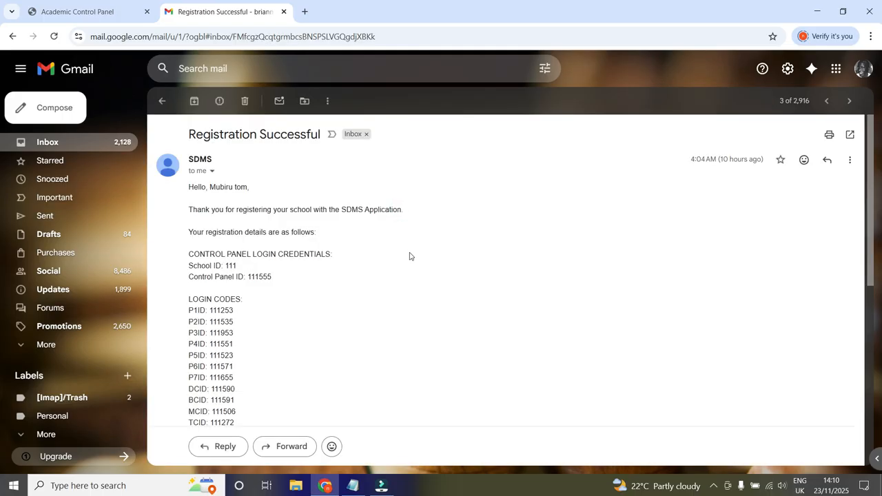
pyautogui.scroll(-2, 407, 253)
pyautogui.scroll(-2, 405, 251)
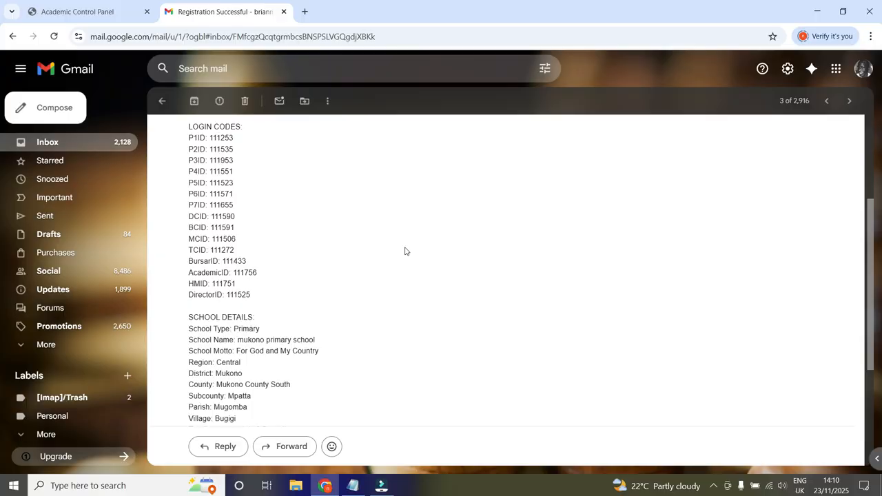
pyautogui.scroll(2, 405, 251)
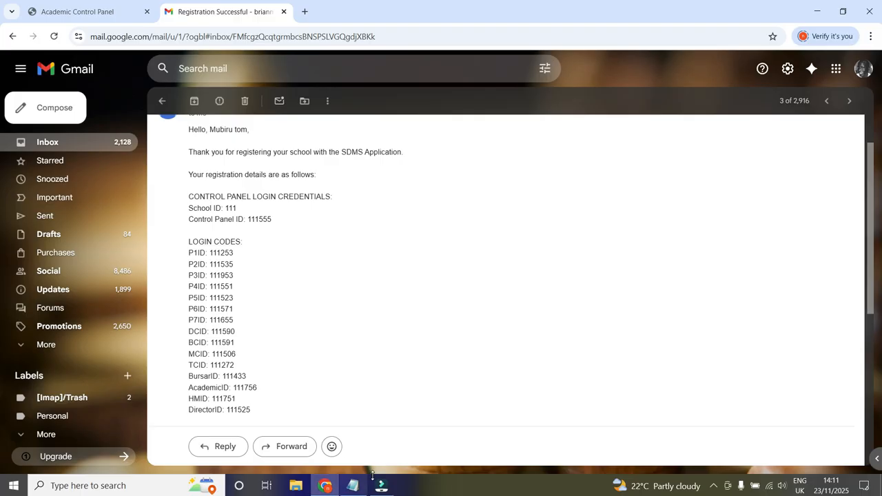
# - Bring up the Notepad credentials copy beside the email to compare, then minimize it
pyautogui.click(352, 484)
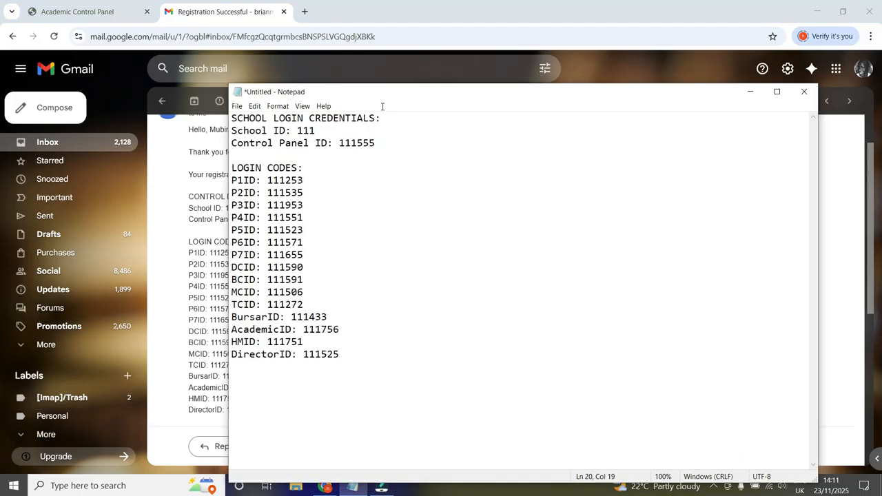
pyautogui.moveTo(384, 91); pyautogui.dragTo(483, 105)
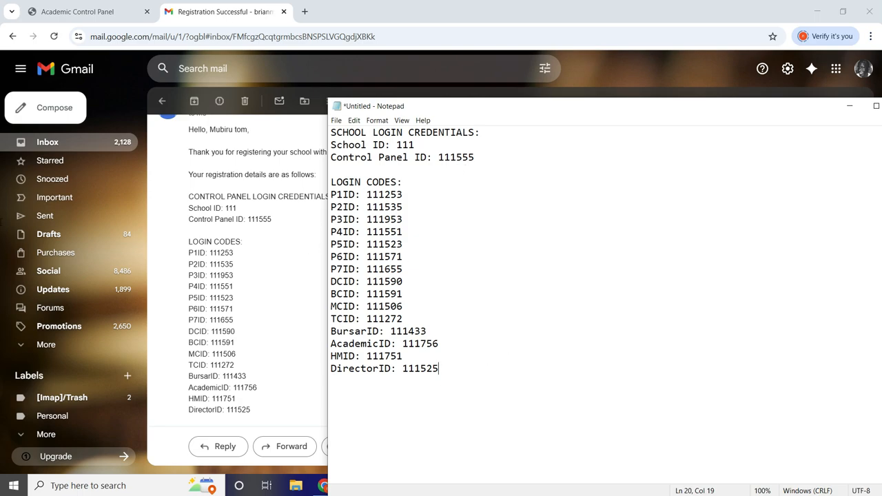
pyautogui.click(849, 107)
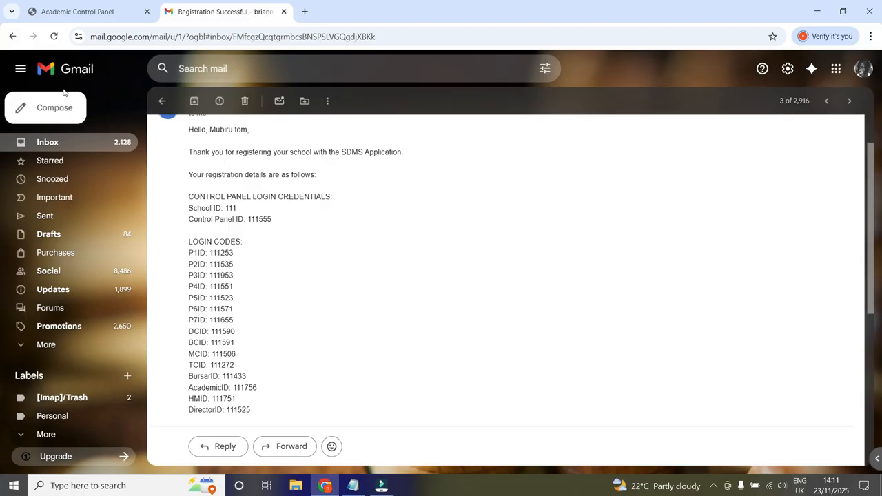
# - Read the Trial Period Activated email (trial until 2026-03-23) and go back to the inbox
pyautogui.click(52, 145)
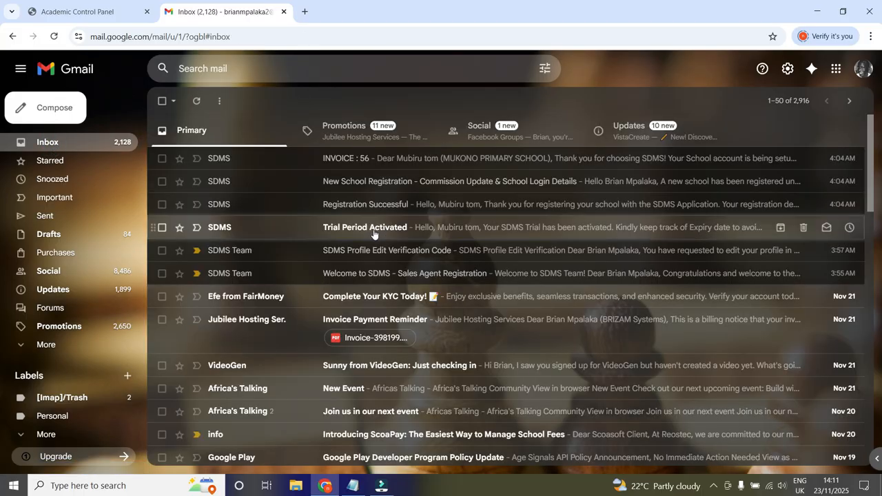
pyautogui.click(369, 229)
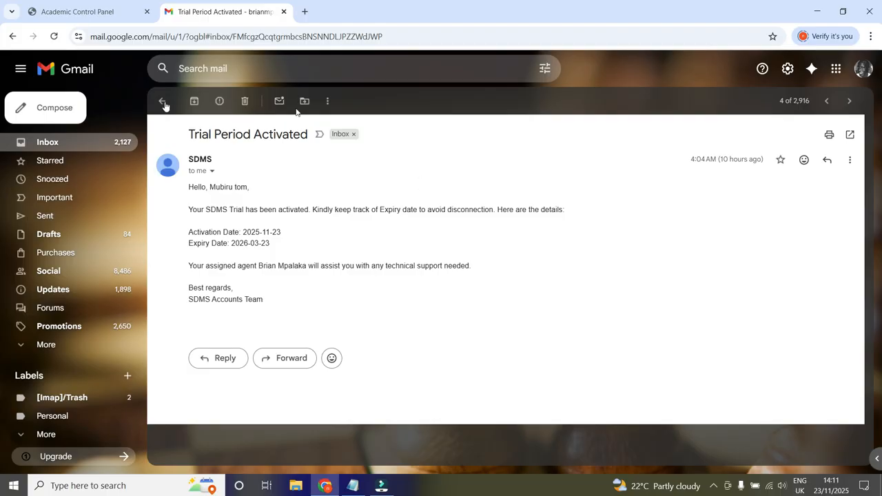
pyautogui.click(54, 143)
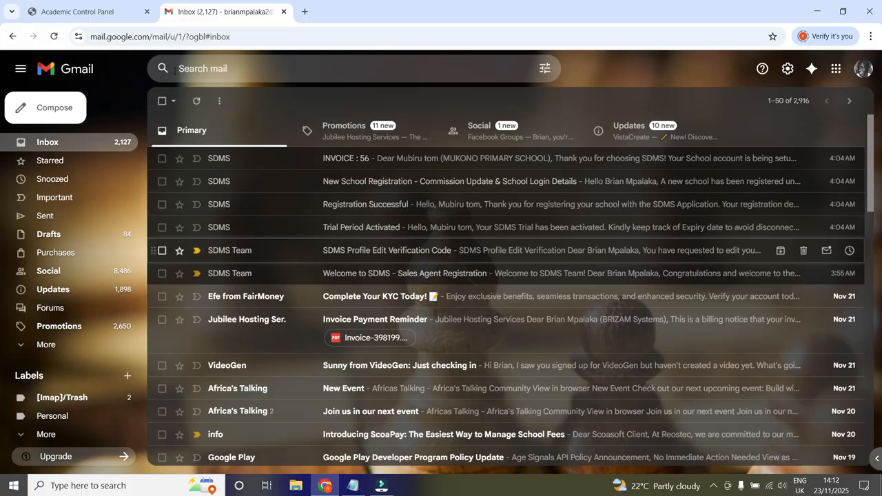
# - Switch to the Academic Control Panel and briefly expand and collapse Rename Subjects
pyautogui.click(95, 15)
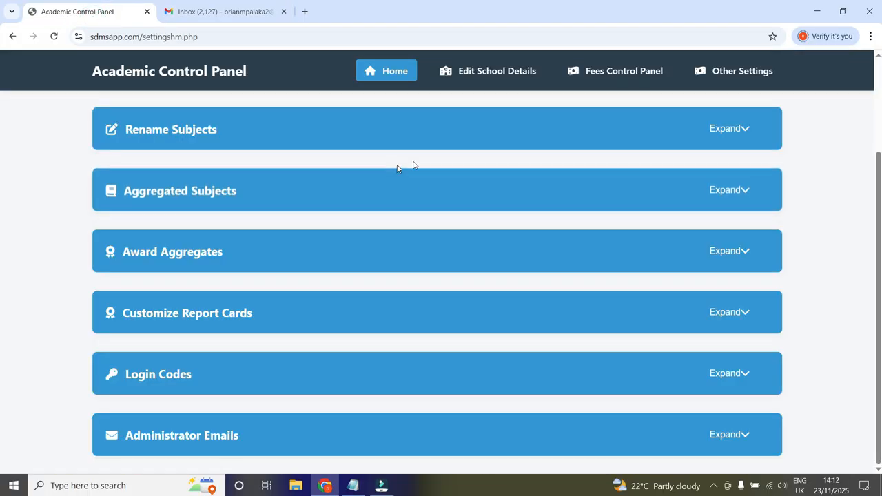
pyautogui.click(743, 131)
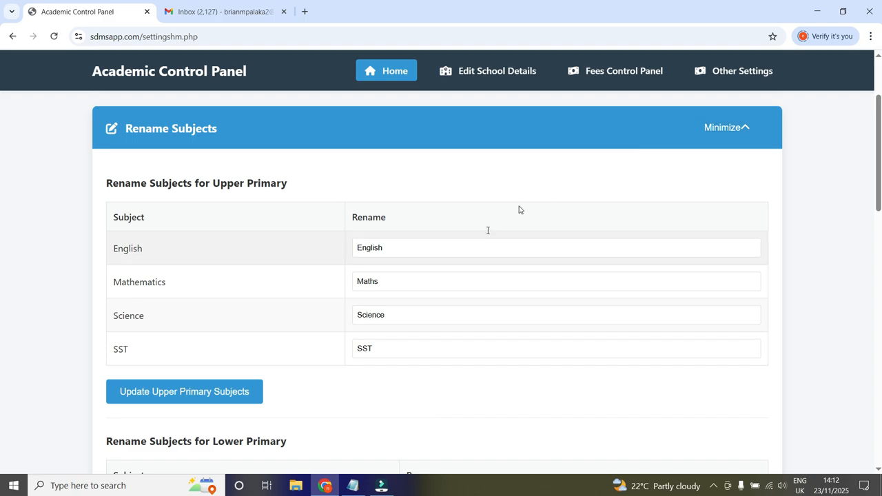
pyautogui.click(750, 130)
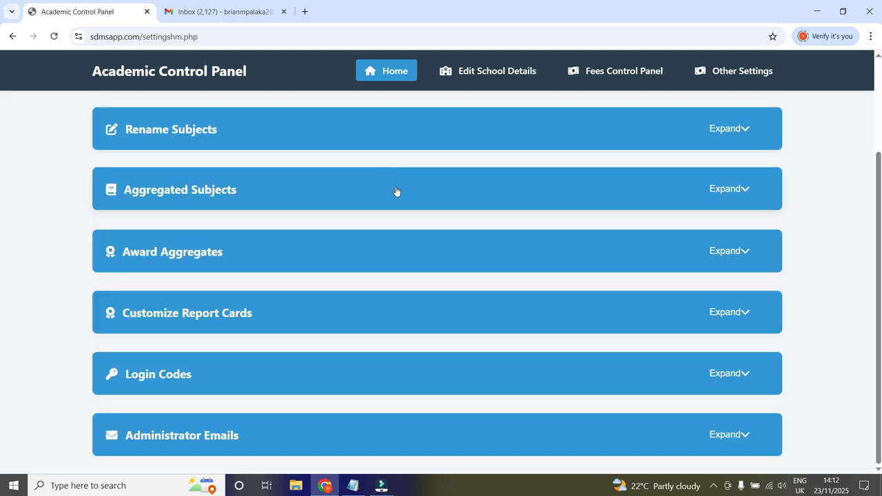
pyautogui.scroll(2, 400, 206)
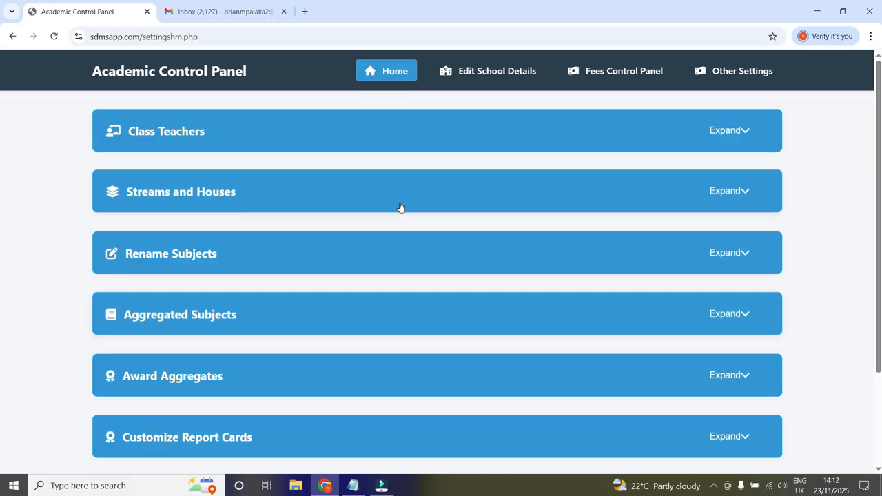
pyautogui.scroll(-2, 400, 206)
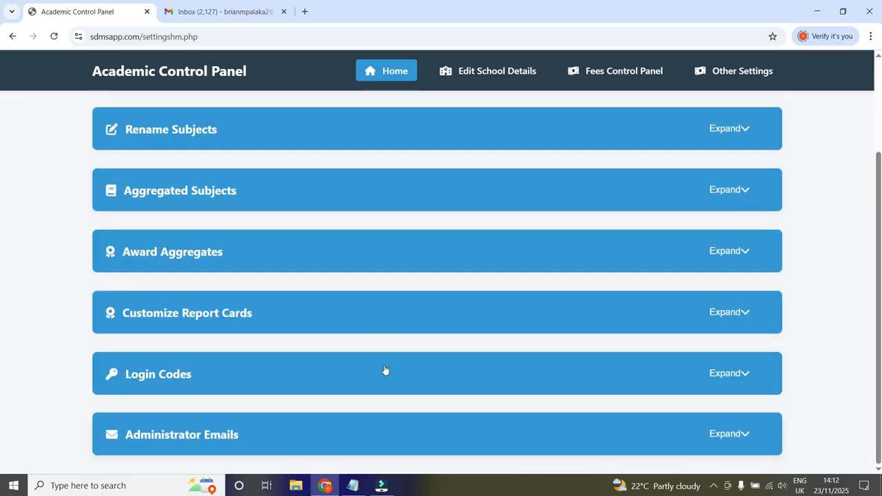
pyautogui.scroll(2, 384, 337)
pyautogui.scroll(-2, 384, 337)
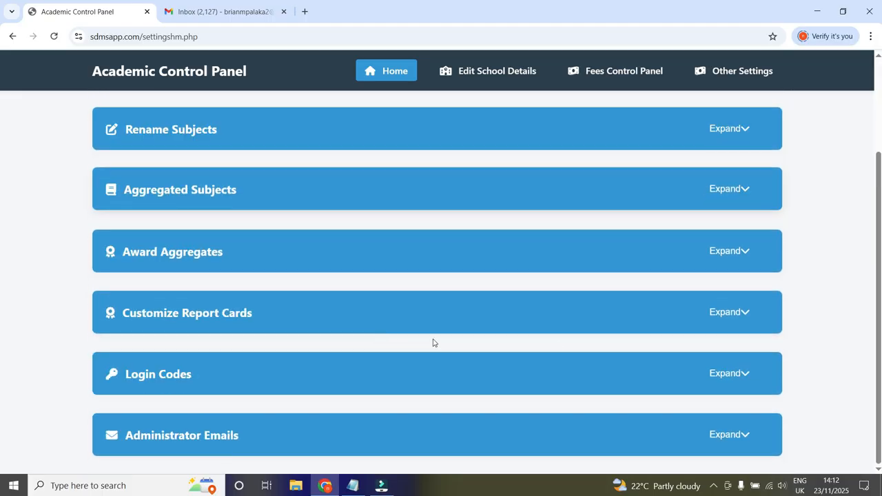
pyautogui.click(738, 377)
pyautogui.scroll(-4, 623, 336)
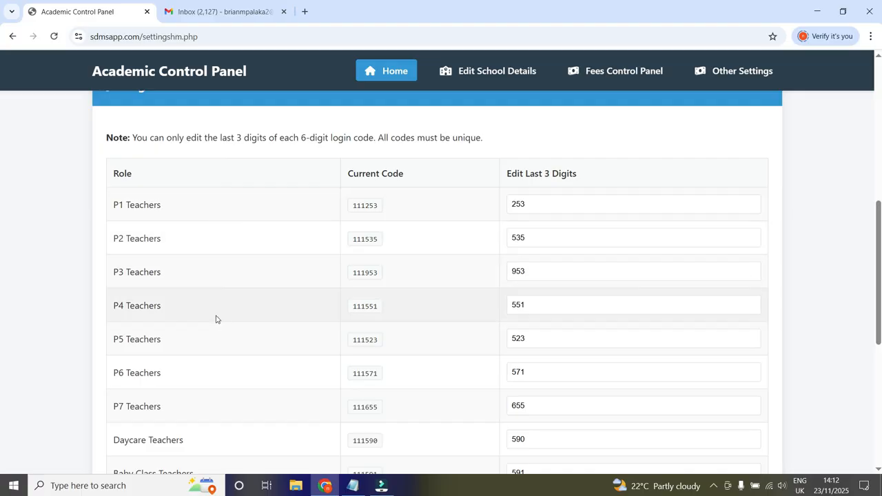
pyautogui.click(538, 307)
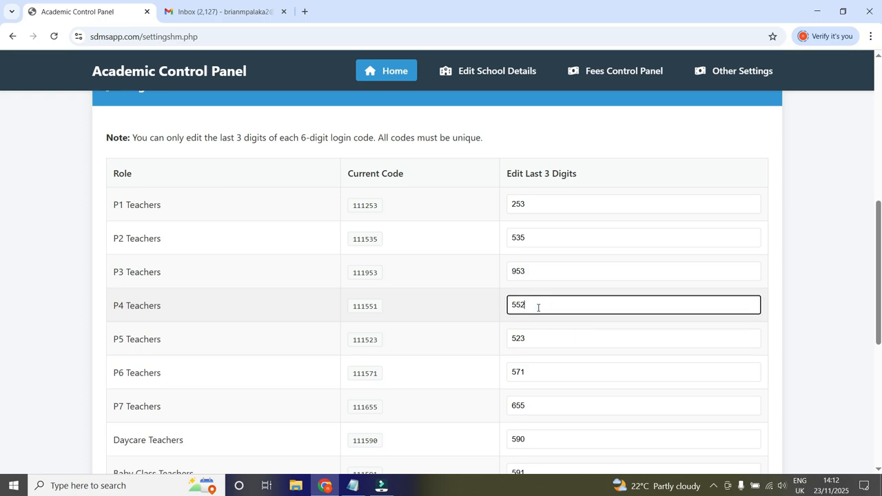
pyautogui.scroll(-2, 523, 290)
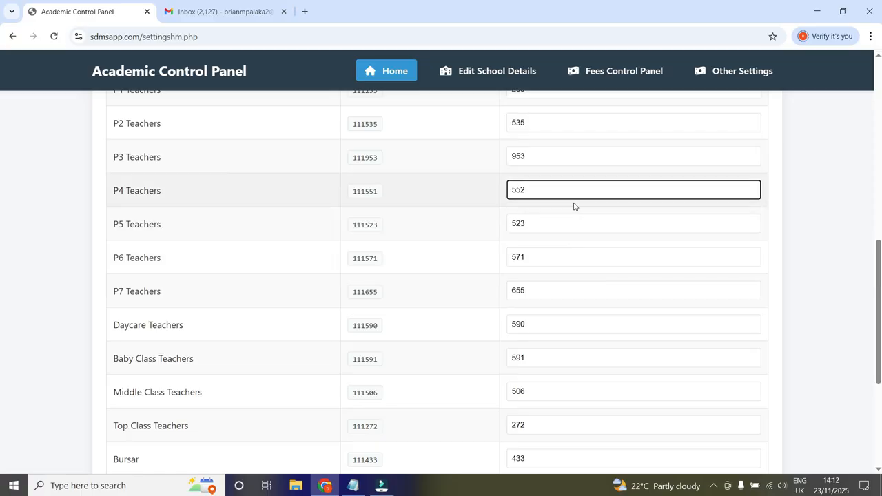
pyautogui.scroll(-4, 571, 289)
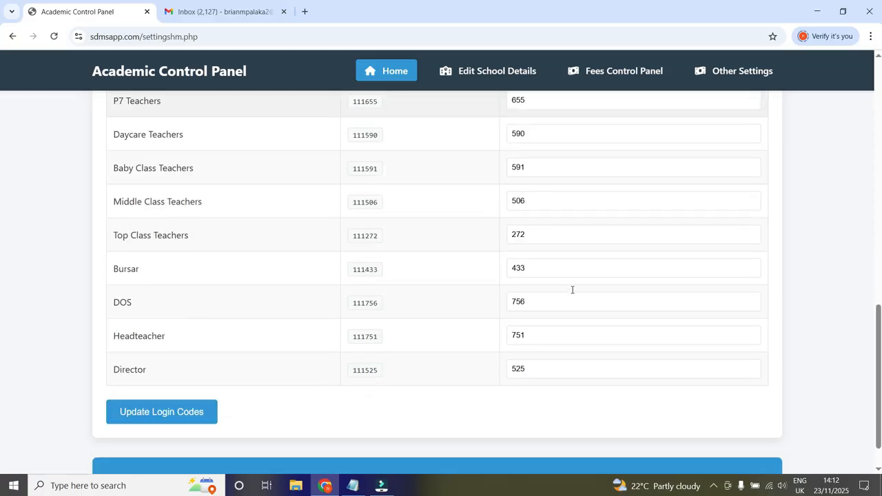
pyautogui.click(174, 377)
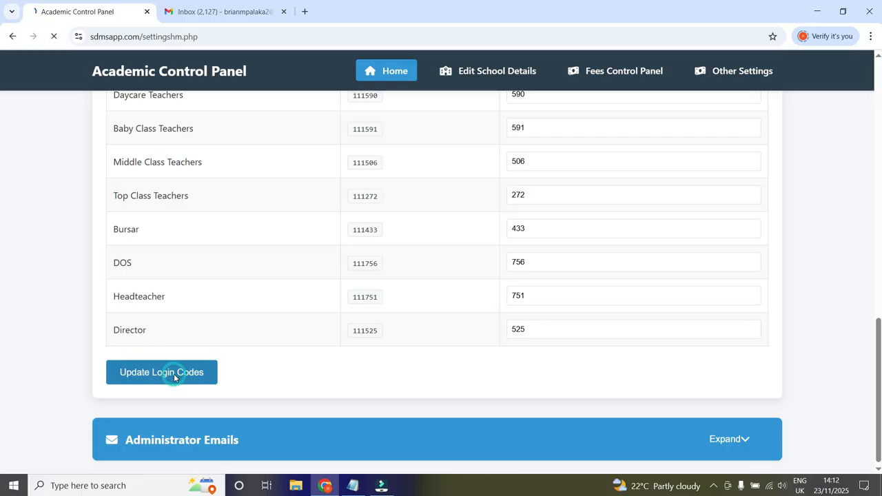
pyautogui.scroll(-3, 310, 329)
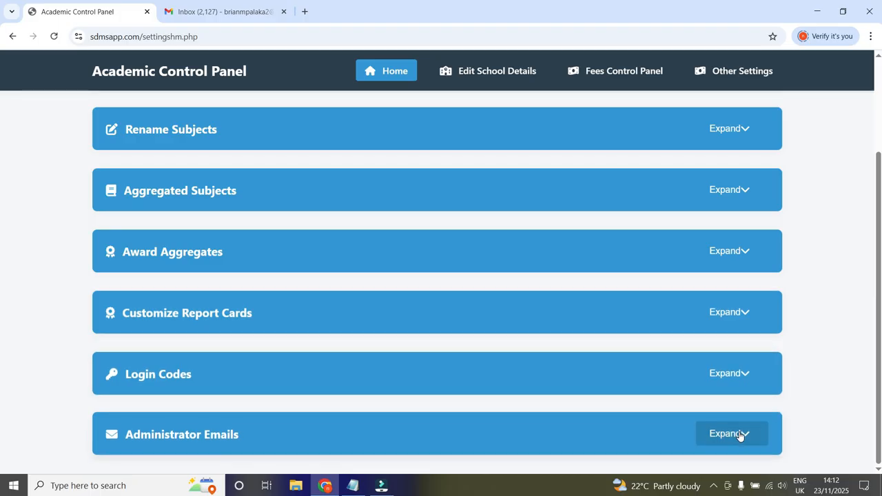
# - Autofill the saved address into the Bursar, Headteacher and Director administrator e-mail fields and update them
pyautogui.click(739, 434)
pyautogui.scroll(-3, 772, 384)
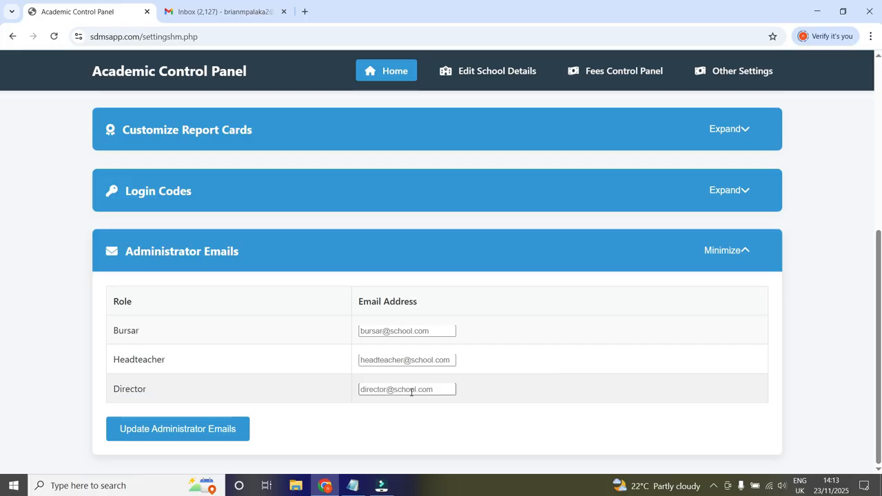
pyautogui.click(435, 330)
pyautogui.click(435, 355)
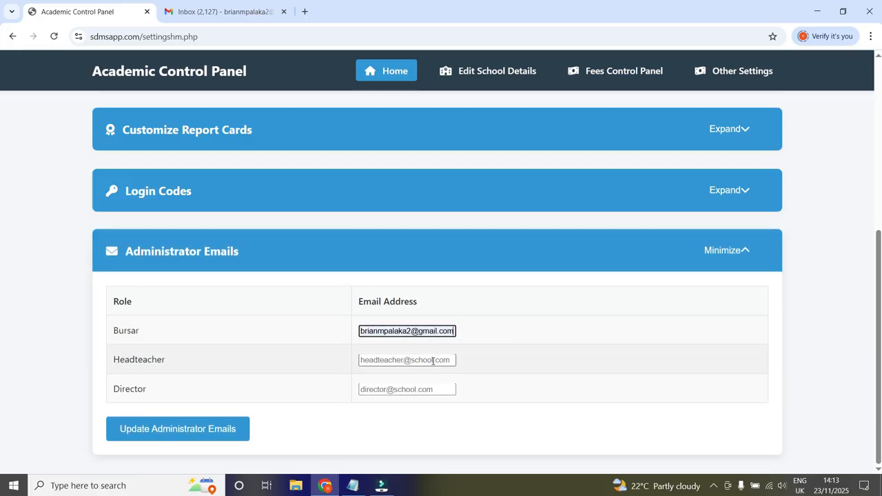
pyautogui.click(433, 360)
pyautogui.click(438, 383)
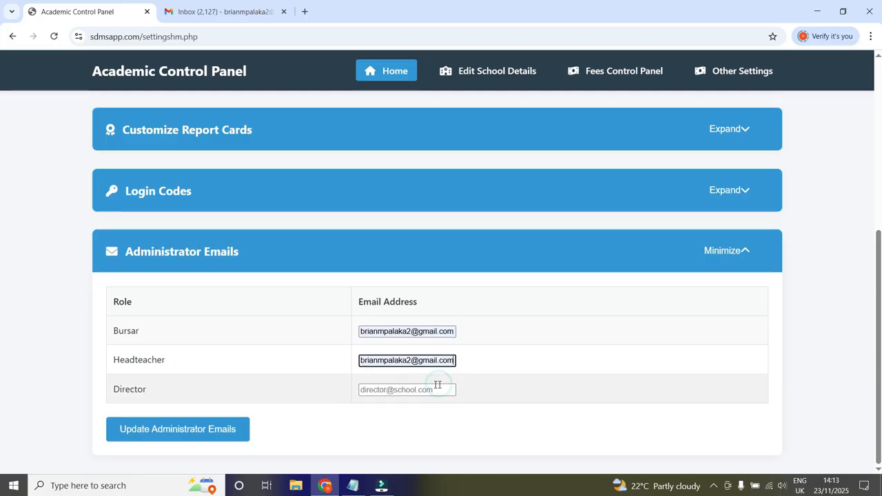
pyautogui.click(429, 390)
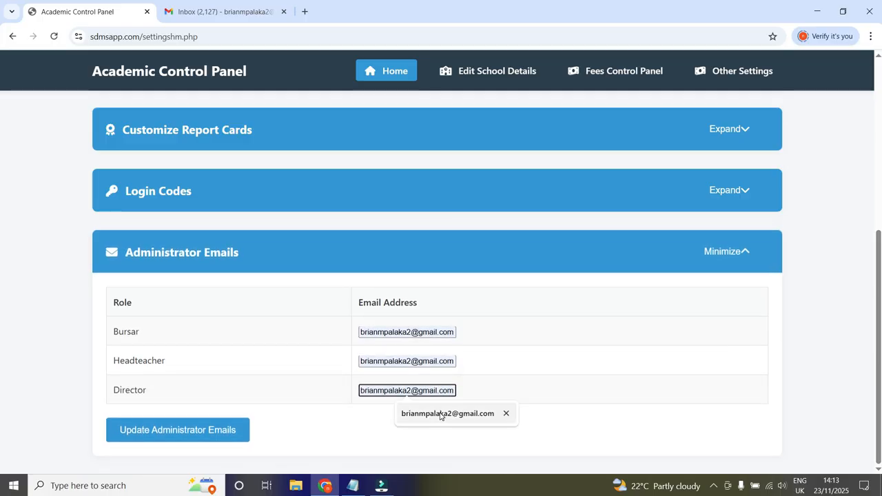
pyautogui.click(440, 416)
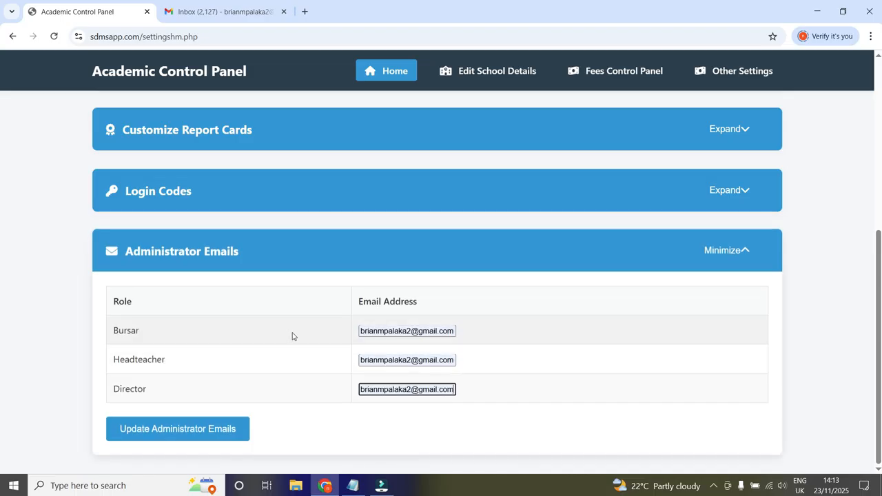
pyautogui.click(189, 429)
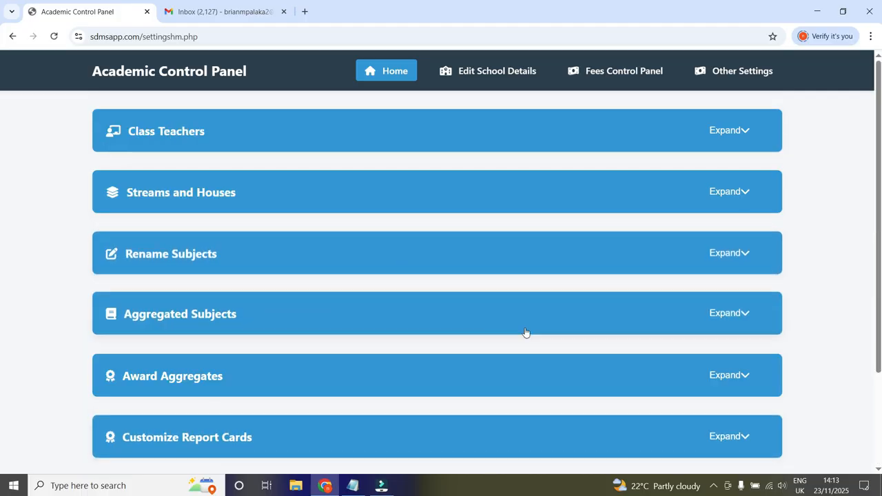
pyautogui.scroll(-2, 525, 328)
pyautogui.scroll(2, 526, 329)
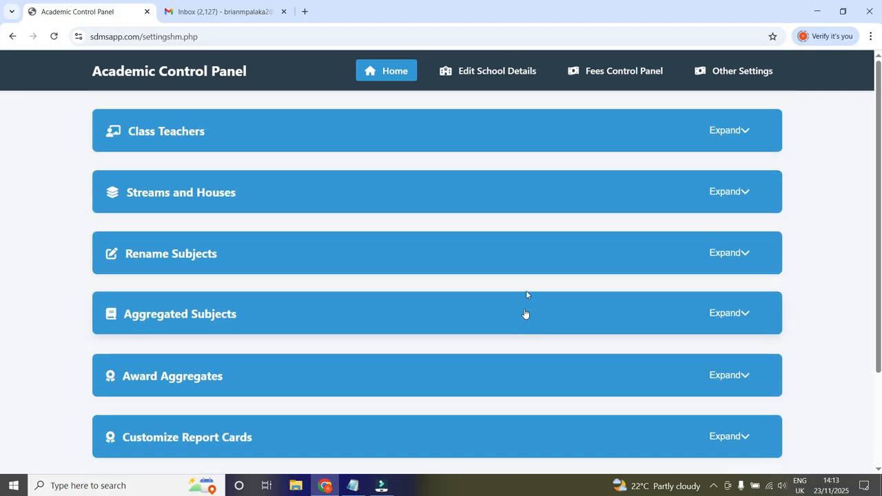
# - Upload the Desktop image 1000110707.jpg as the school badge and go back to the School Login page
pyautogui.click(503, 77)
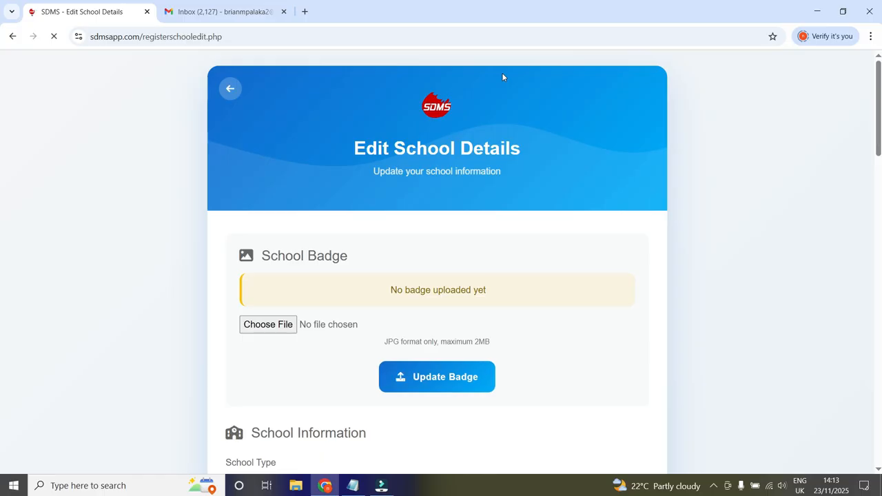
pyautogui.scroll(-1, 273, 269)
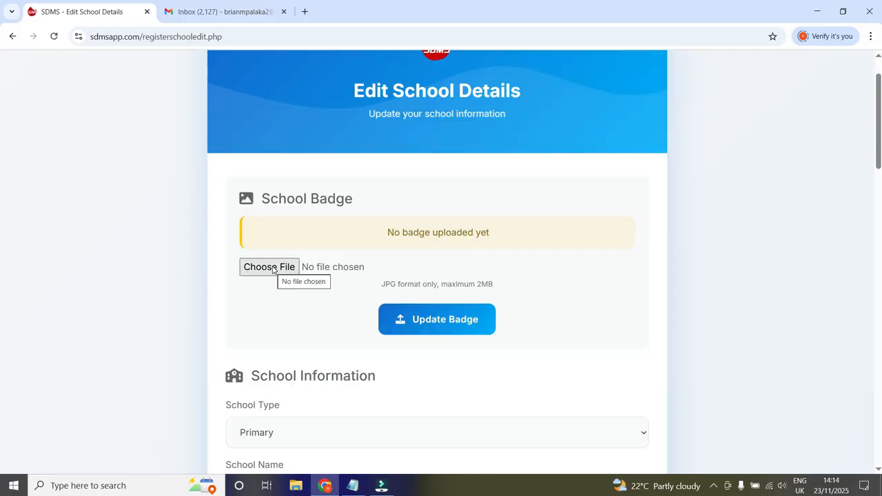
pyautogui.click(272, 270)
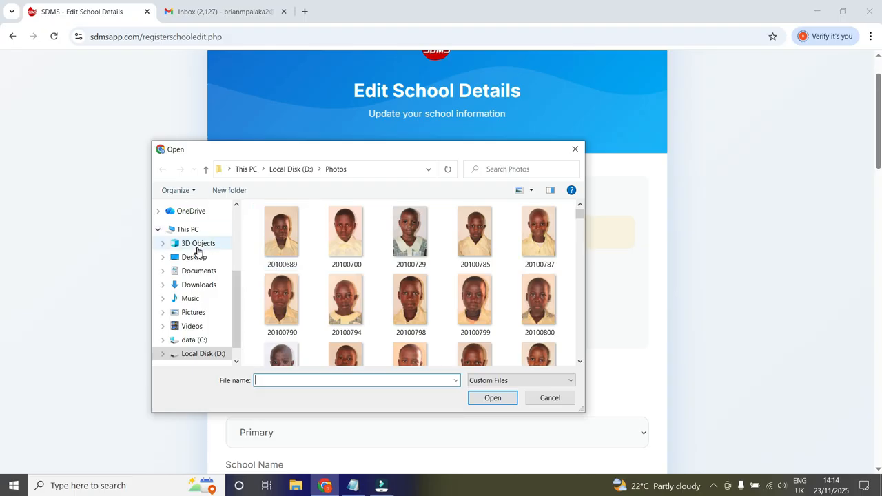
pyautogui.click(198, 258)
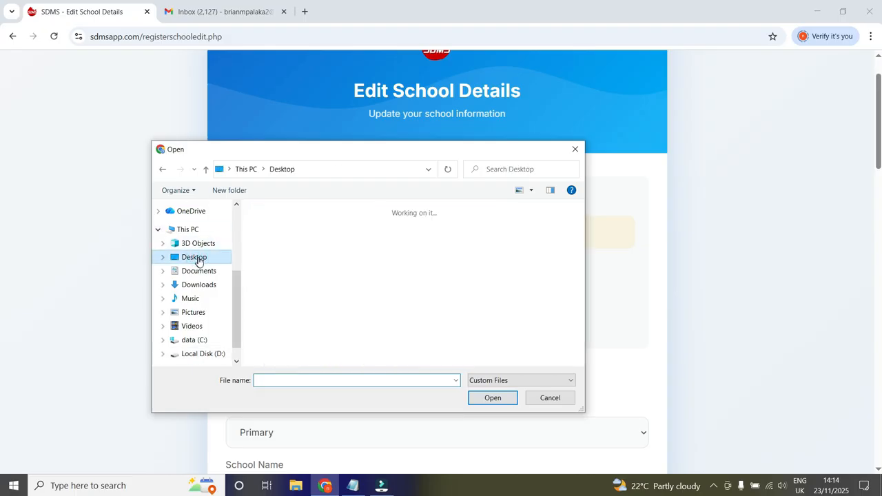
pyautogui.click(546, 235)
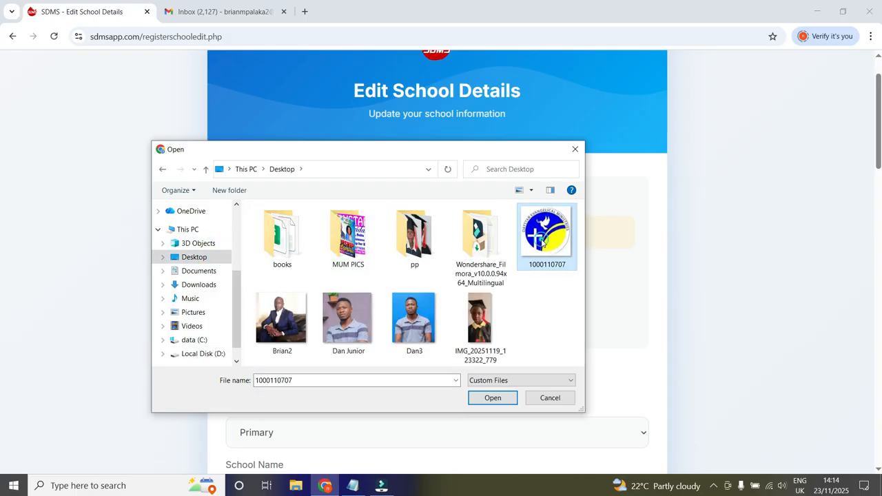
pyautogui.click(498, 396)
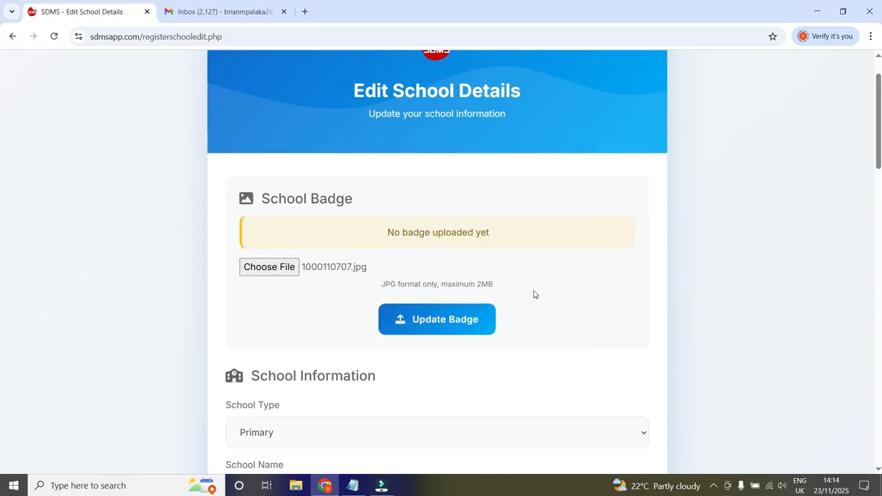
pyautogui.click(445, 324)
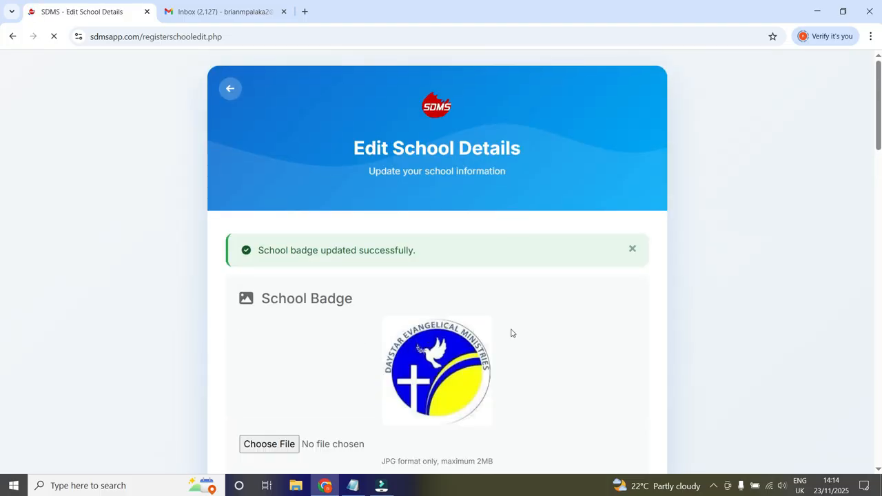
pyautogui.scroll(-10, 530, 313)
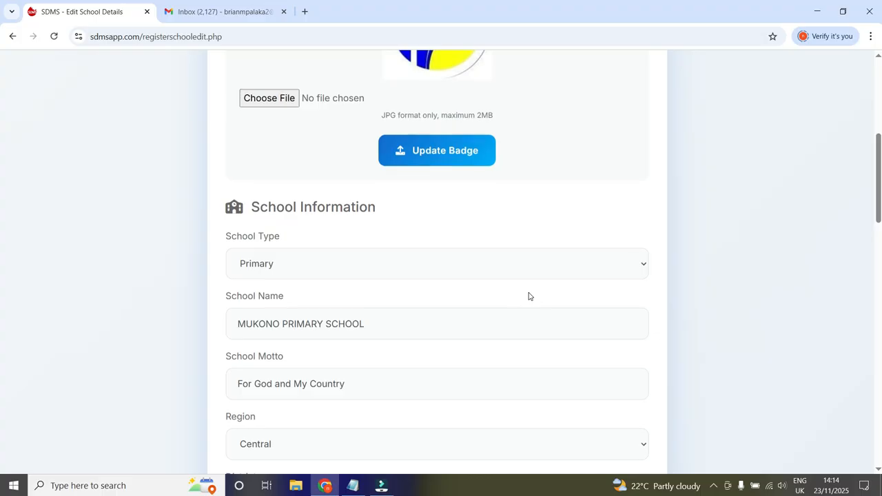
pyautogui.hotkey('alt', 'Left')
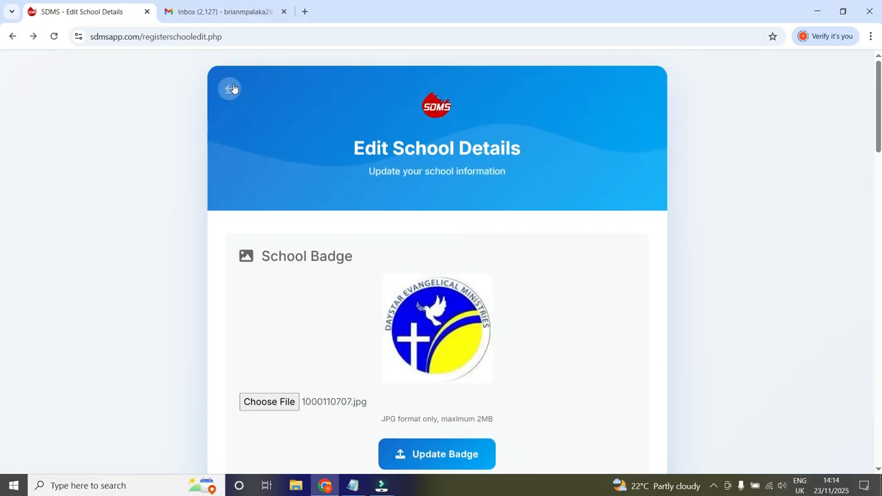
pyautogui.click(230, 88)
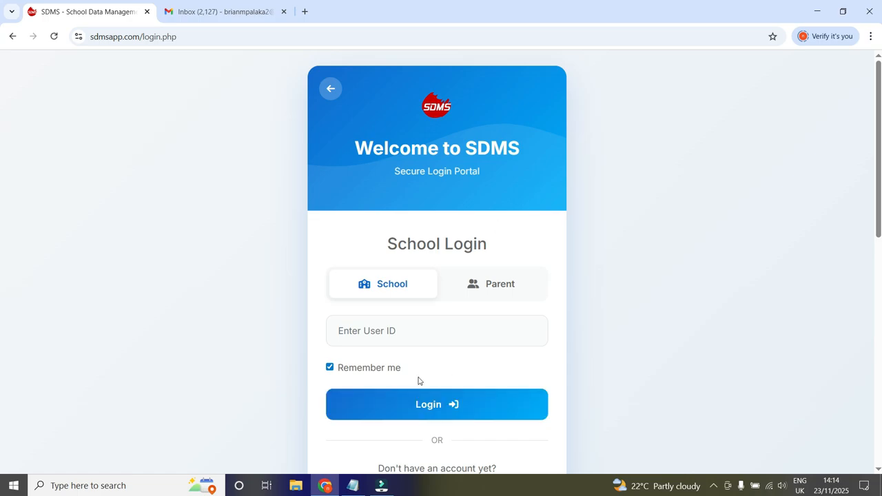
# - Copy the P1 class login code from the Notepad notes and sign in as P.1
pyautogui.click(352, 485)
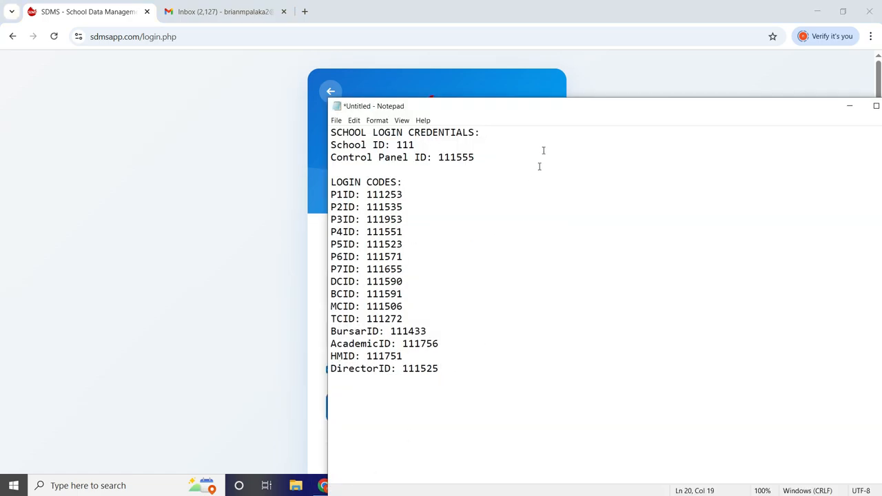
pyautogui.moveTo(544, 108); pyautogui.dragTo(711, 86)
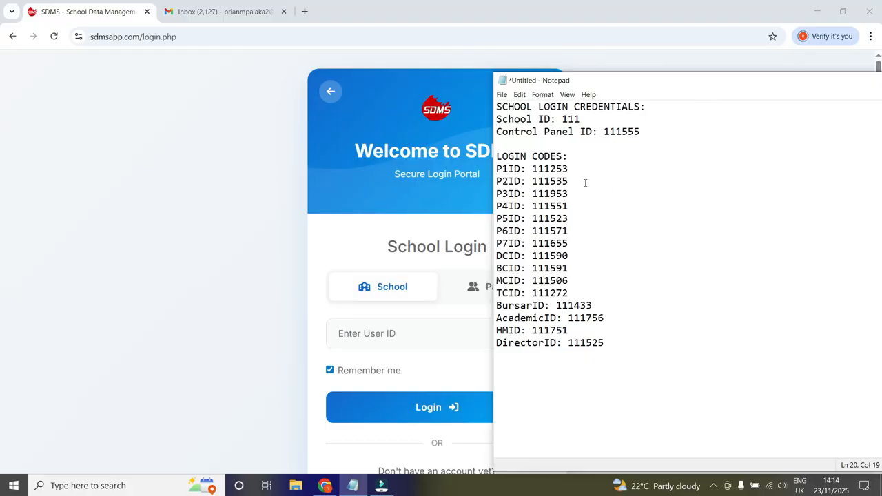
pyautogui.moveTo(568, 168); pyautogui.dragTo(532, 169)
pyautogui.hotkey('ctrl', 'c')
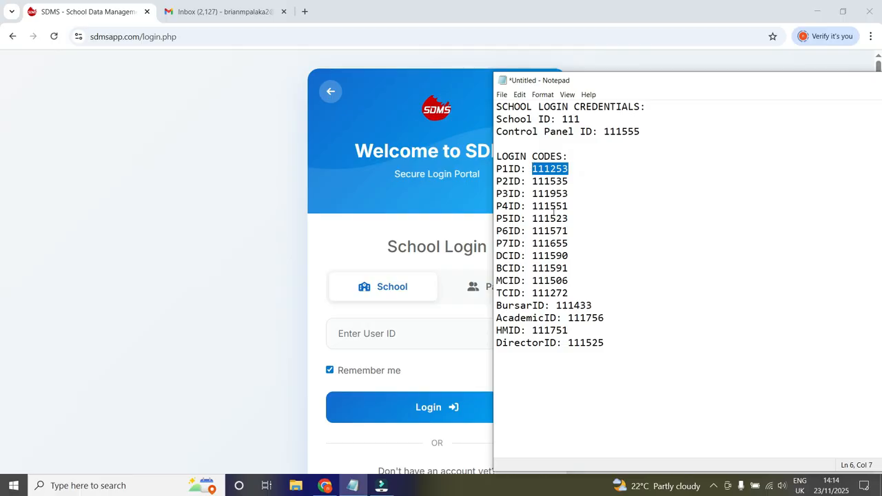
pyautogui.click(375, 332)
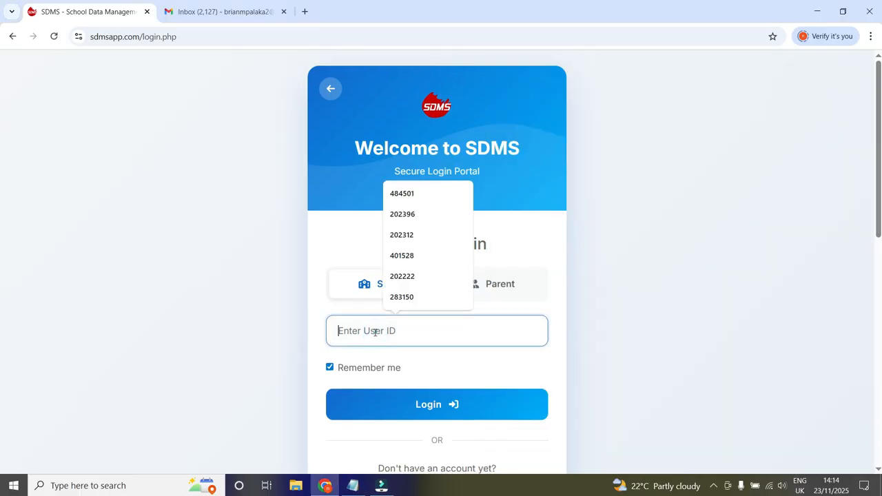
pyautogui.hotkey('ctrl', 'v')
pyautogui.click(429, 404)
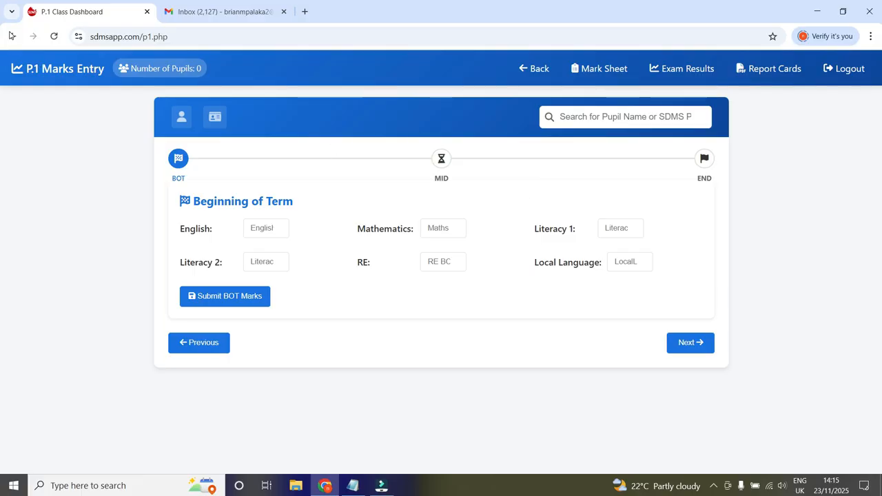
# - Look over the Mark Sheet, Exam Results and Report Cards menus, then log out
pyautogui.moveTo(598, 74)
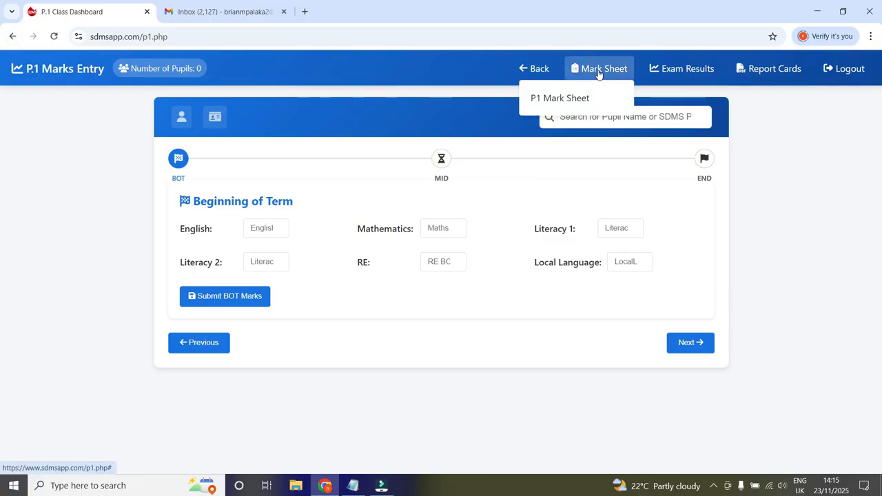
pyautogui.moveTo(675, 73)
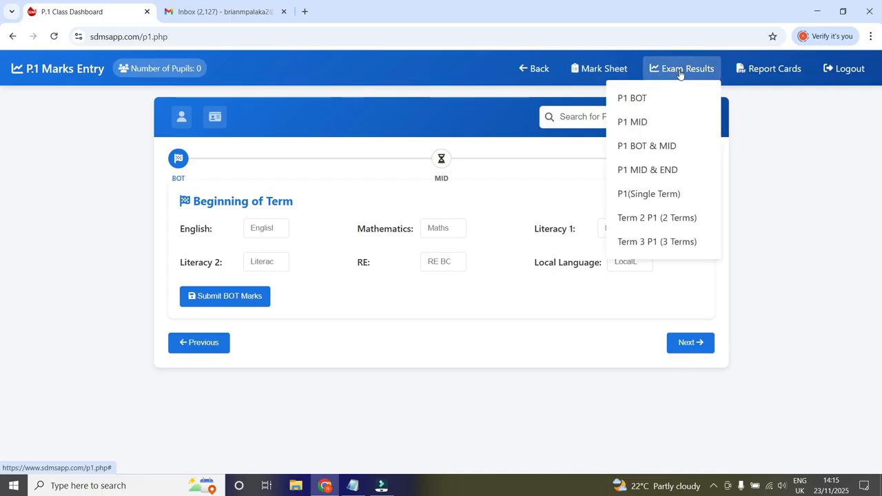
pyautogui.moveTo(768, 74)
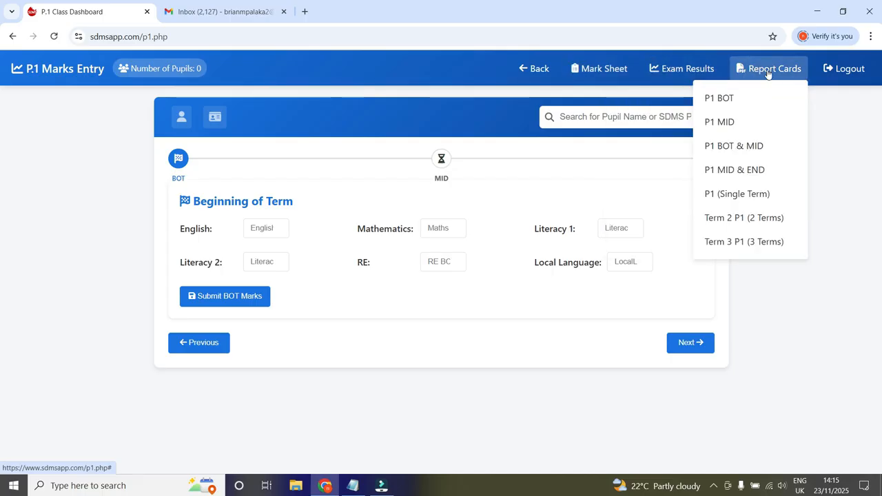
pyautogui.click(843, 74)
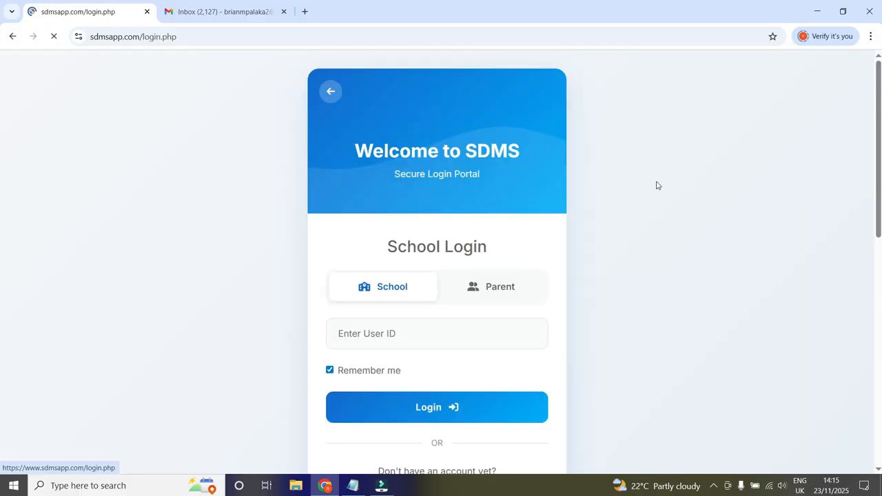
# - Copy the BursarID code from the Notepad notes, paste it into User ID and log in
pyautogui.scroll(-2, 482, 213)
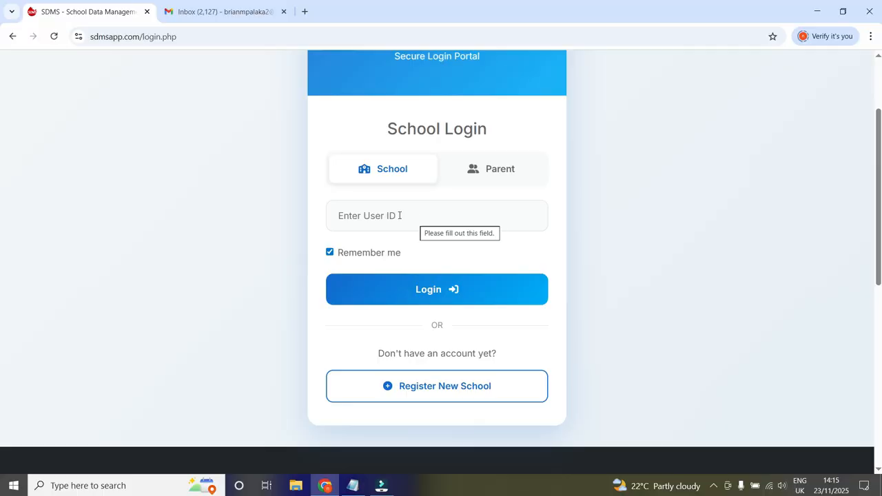
pyautogui.click(352, 485)
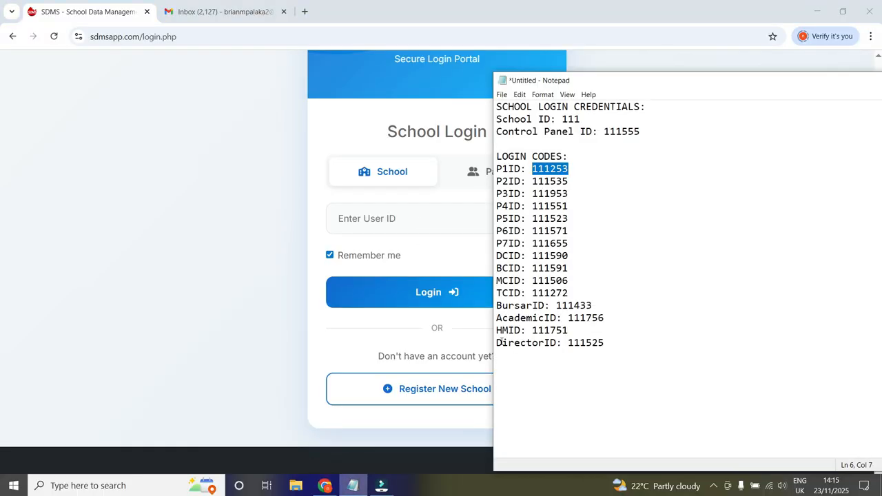
pyautogui.click(583, 172)
pyautogui.moveTo(583, 173); pyautogui.dragTo(590, 293)
pyautogui.click(581, 292)
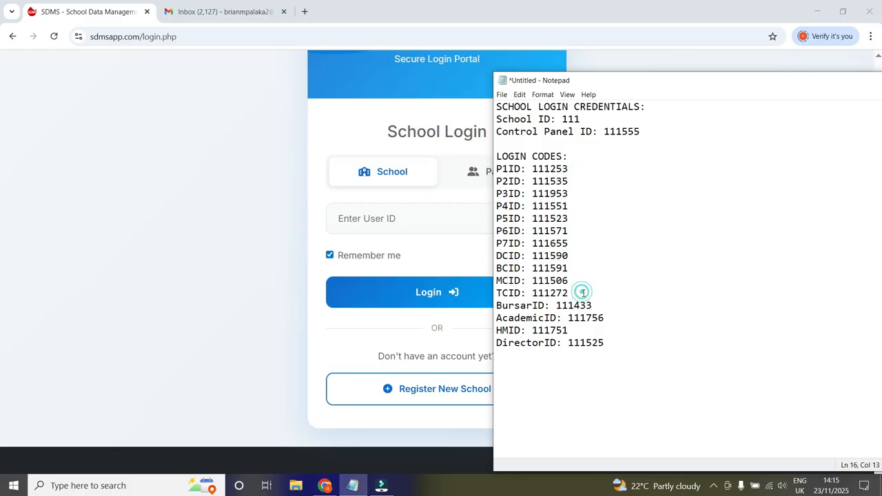
pyautogui.hotkey('shift', 'Up')
pyautogui.hotkey('shift', 'Up')
pyautogui.hotkey('shift', 'Up')
pyautogui.hotkey('shift', 'Up')
pyautogui.hotkey('shift', 'Up')
pyautogui.hotkey('shift', 'Up')
pyautogui.hotkey('shift', 'Up')
pyautogui.hotkey('shift', 'Up')
pyautogui.hotkey('shift', 'Up')
pyautogui.hotkey('shift', 'Up')
pyautogui.hotkey('shift', 'Home')
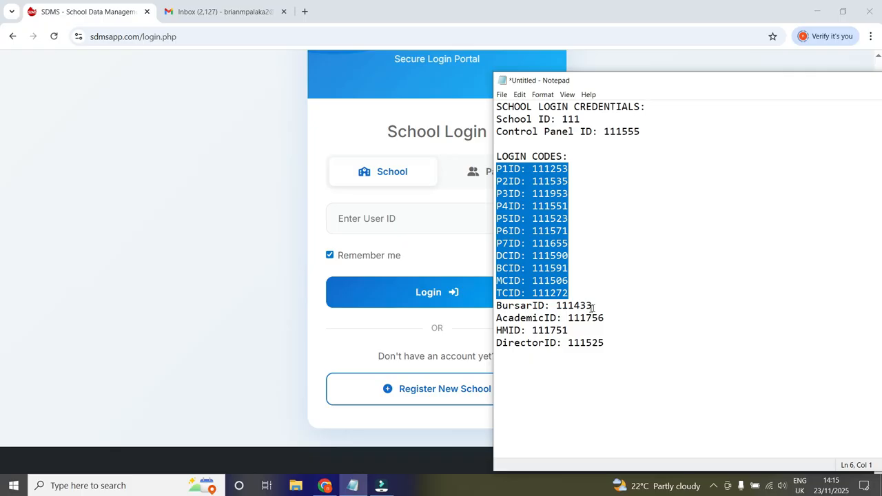
pyautogui.moveTo(597, 305); pyautogui.dragTo(556, 305)
pyautogui.hotkey('ctrl', 'c')
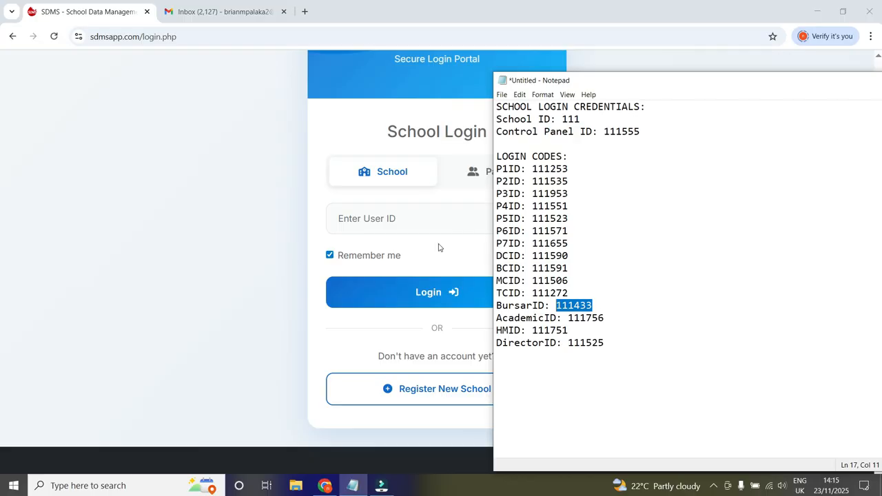
pyautogui.click(389, 215)
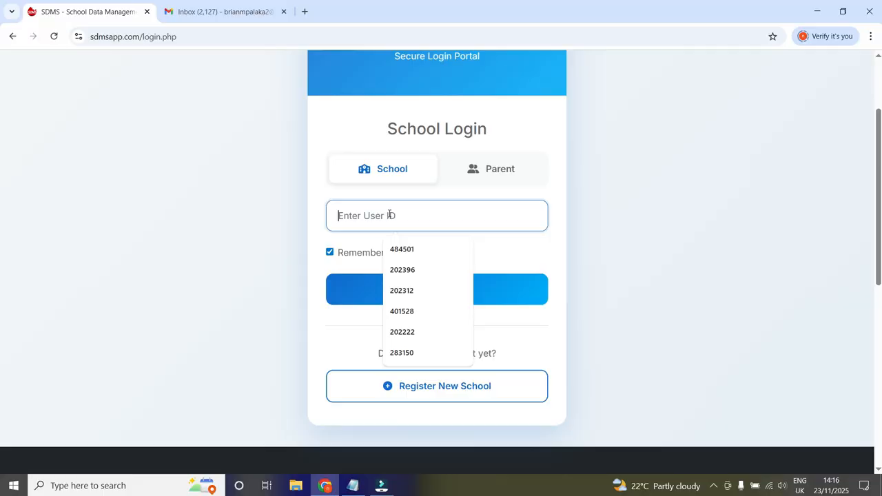
pyautogui.hotkey('ctrl', 'v')
pyautogui.click(409, 287)
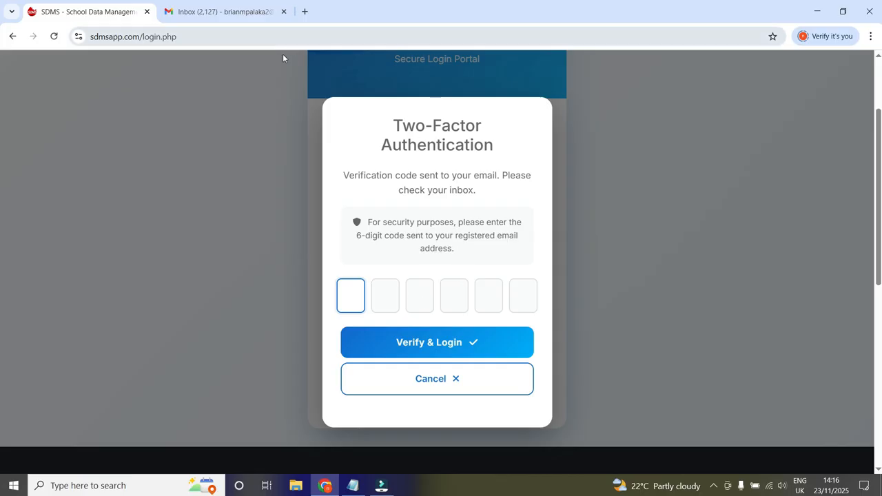
# - Enter the 6-digit code from the SDMS Login Verification Code email into the two-factor prompt
pyautogui.click(233, 14)
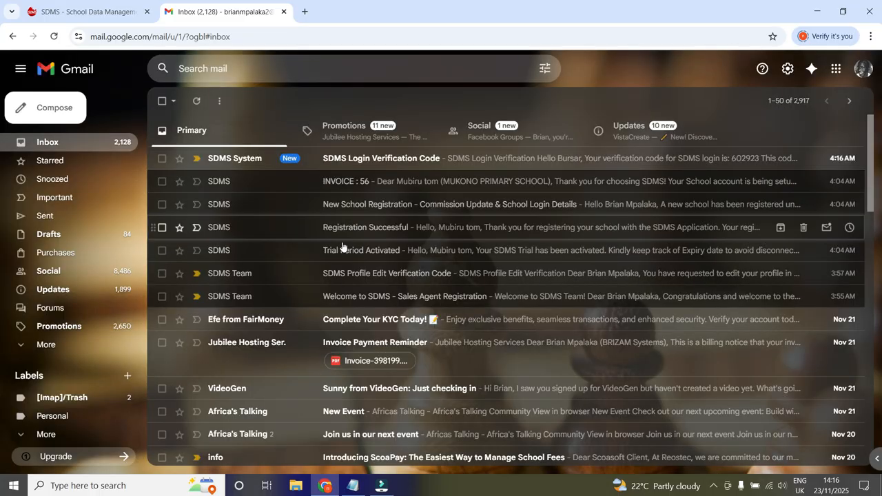
pyautogui.click(349, 158)
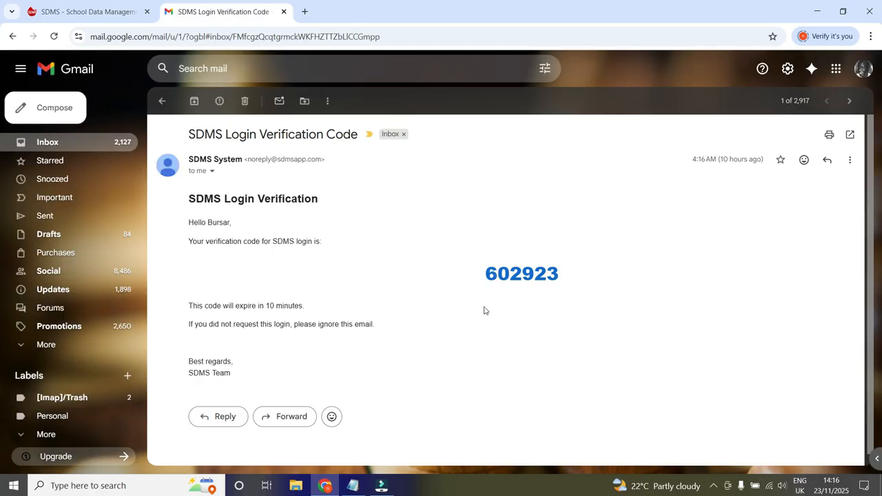
pyautogui.click(81, 11)
pyautogui.click(462, 346)
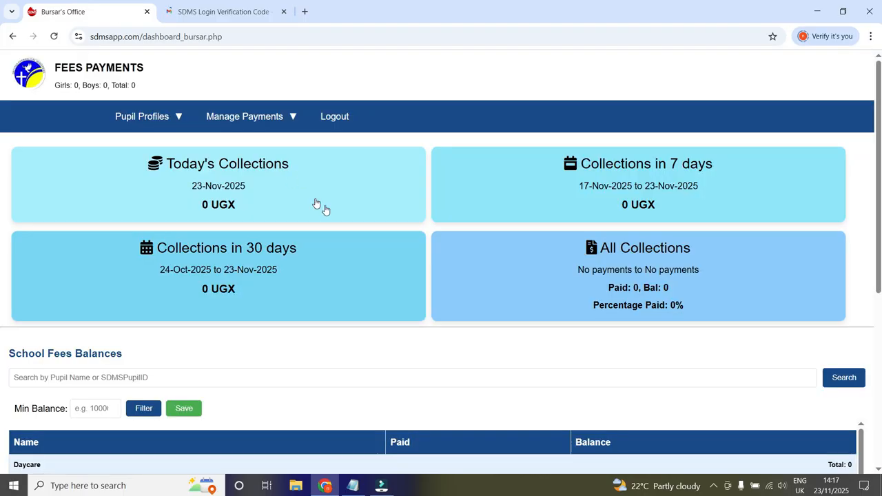
pyautogui.scroll(-3, 397, 285)
pyautogui.scroll(3, 390, 259)
pyautogui.scroll(-1, 703, 269)
pyautogui.scroll(-2, 437, 274)
pyautogui.scroll(-1, 221, 268)
pyautogui.scroll(-2, 221, 268)
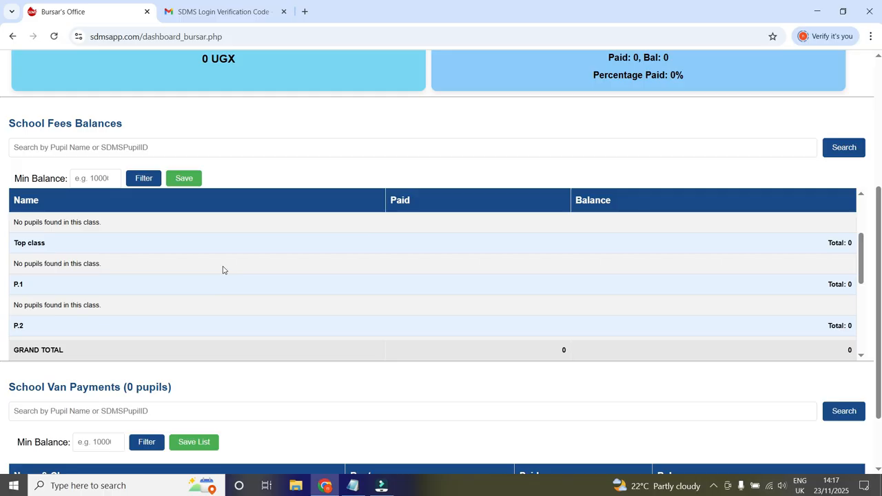
pyautogui.scroll(-1, 222, 269)
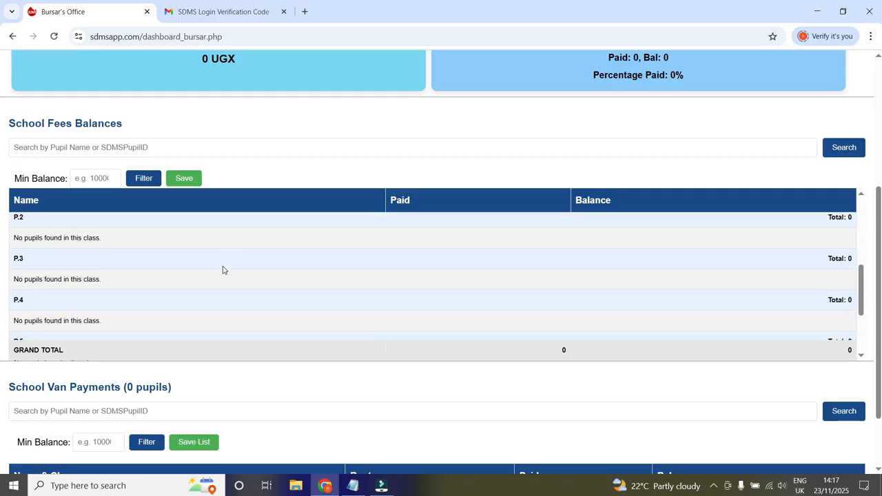
pyautogui.scroll(4, 222, 269)
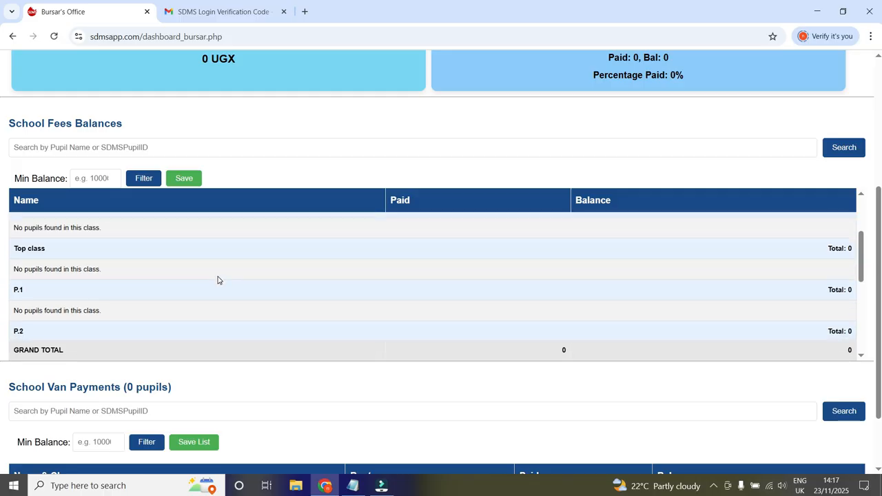
pyautogui.scroll(-1, 337, 369)
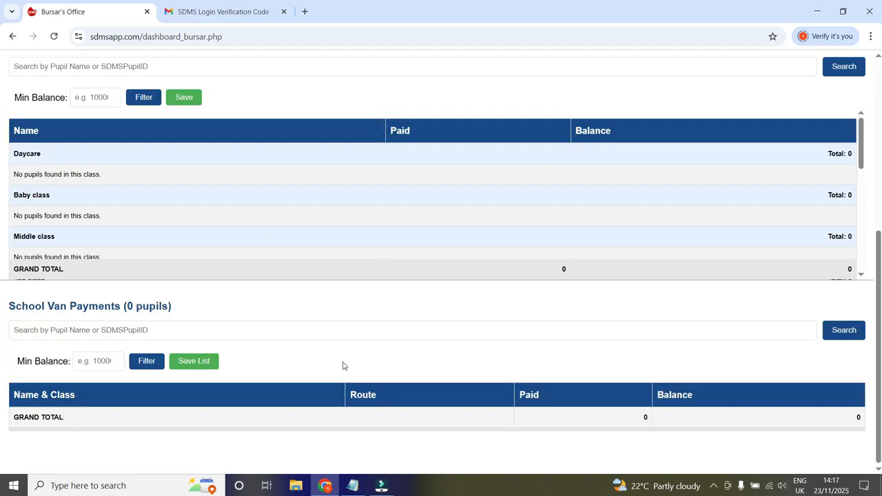
pyautogui.scroll(5, 342, 364)
pyautogui.moveTo(170, 128)
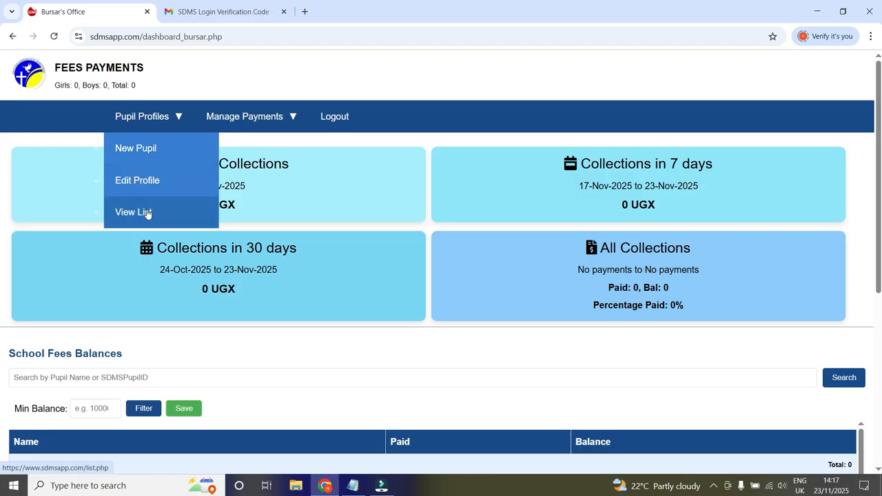
pyautogui.moveTo(275, 122)
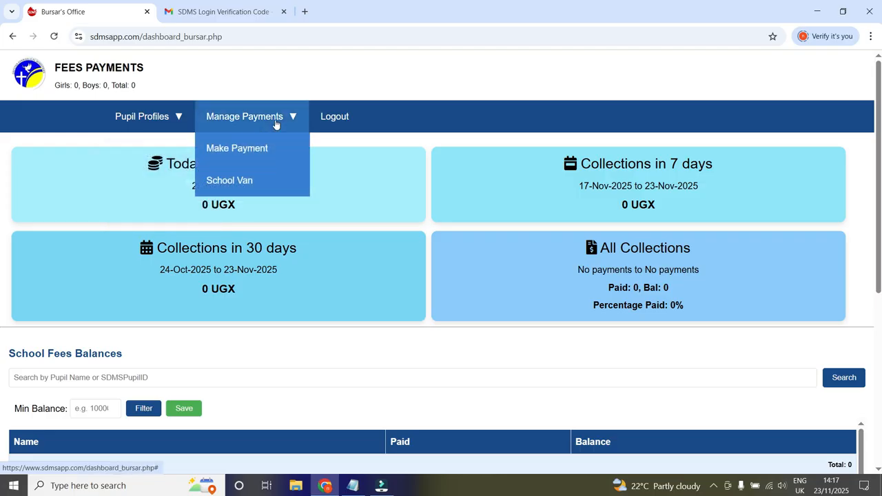
# - Log out of the bursar account and paste the HMID head teacher code into User ID
pyautogui.click(334, 118)
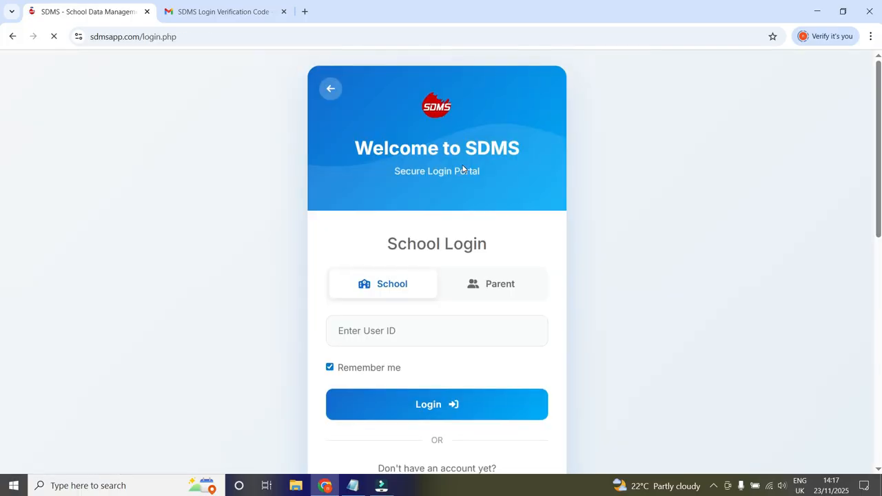
pyautogui.click(354, 487)
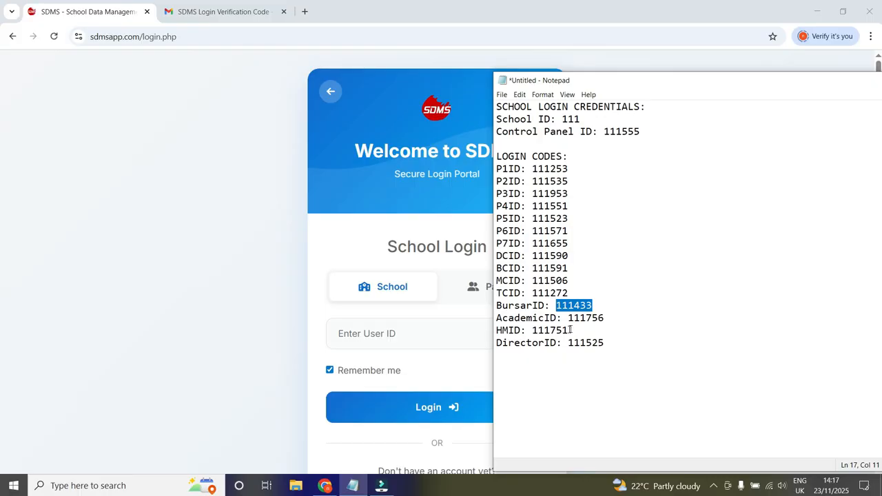
pyautogui.moveTo(569, 329); pyautogui.dragTo(533, 331)
pyautogui.hotkey('ctrl', 'c')
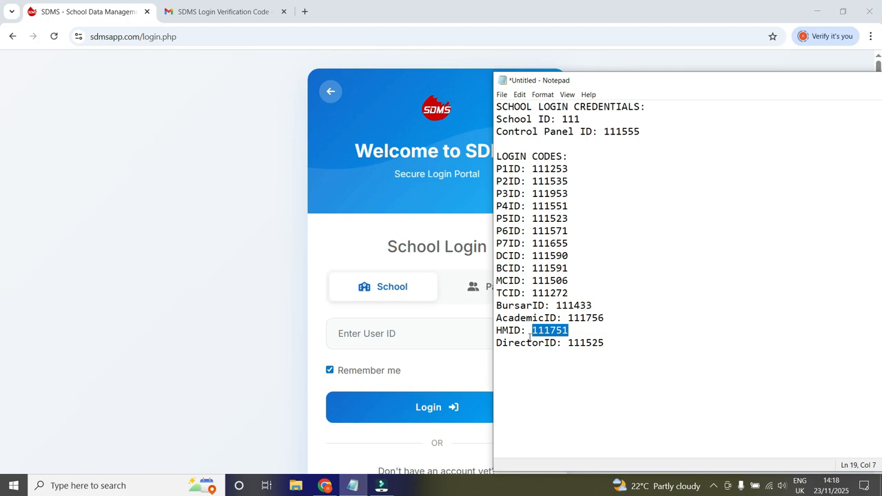
pyautogui.click(362, 329)
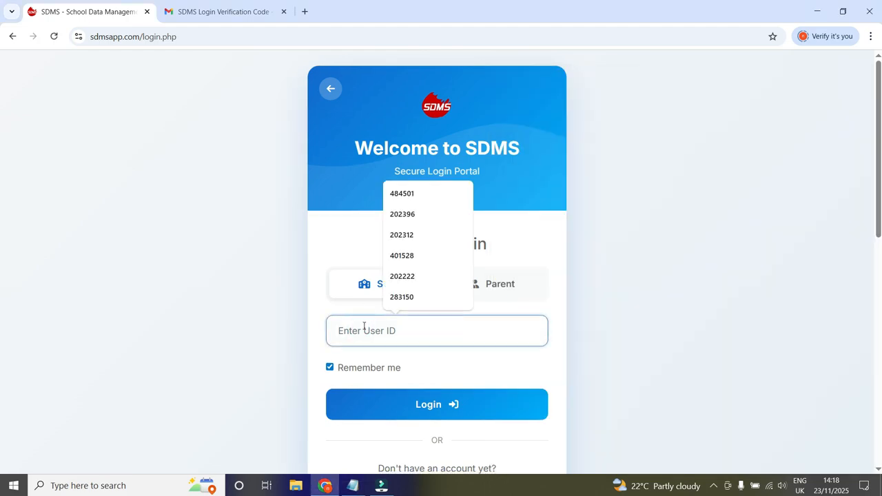
pyautogui.hotkey('ctrl', 'v')
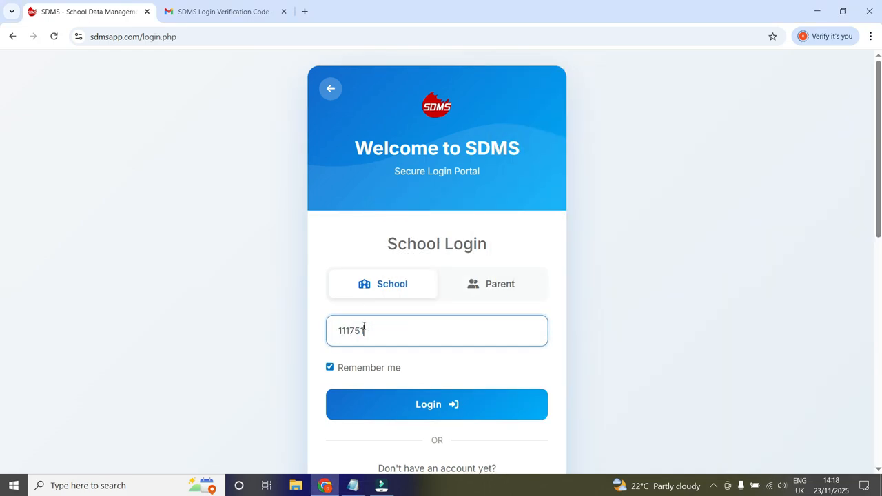
# - Submit the head teacher login and verify it with the six-digit code from the newest SDMS email
pyautogui.click(385, 397)
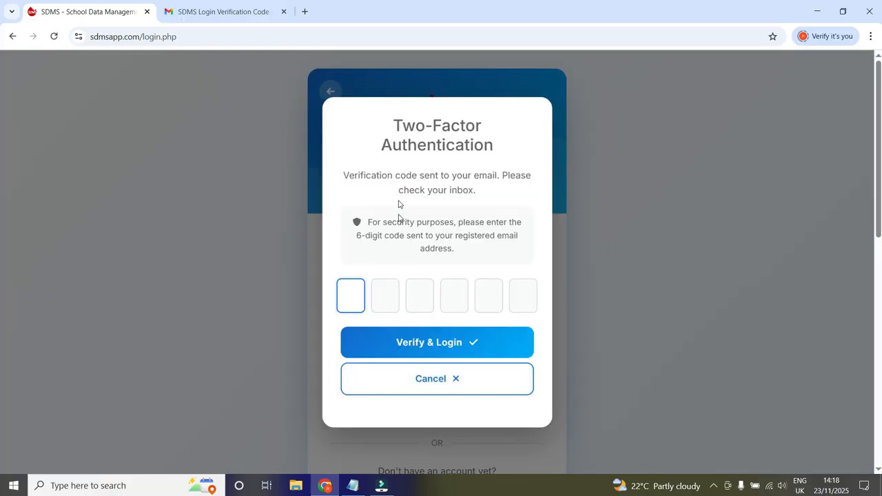
pyautogui.click(207, 12)
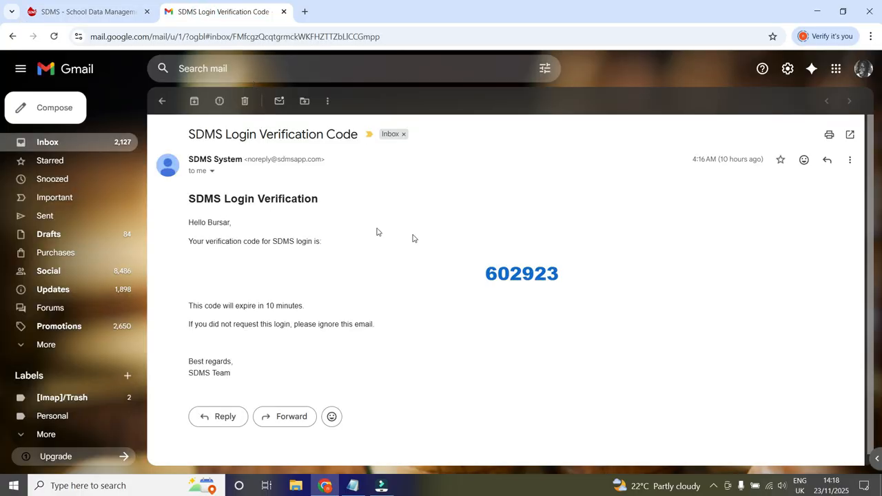
pyautogui.click(66, 144)
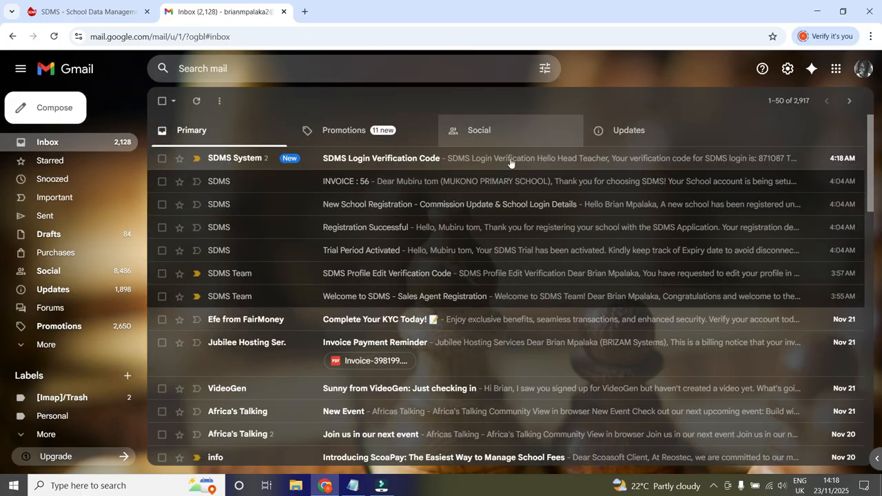
pyautogui.click(410, 161)
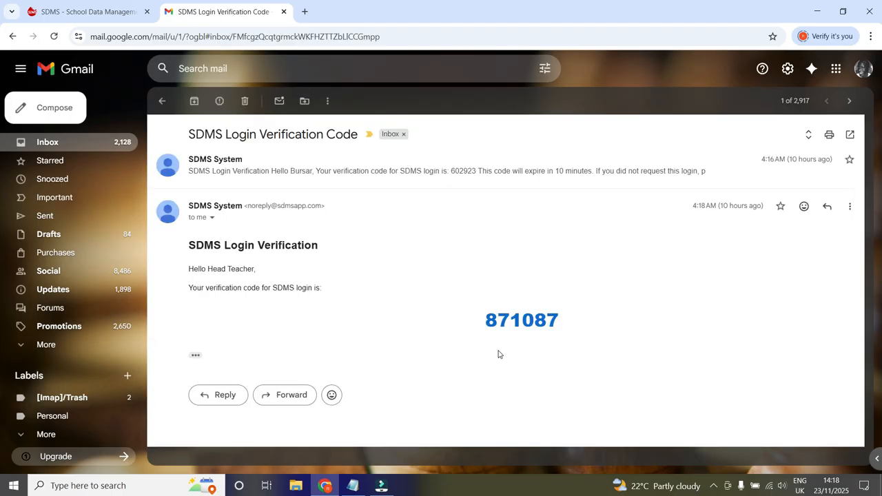
pyautogui.click(88, 12)
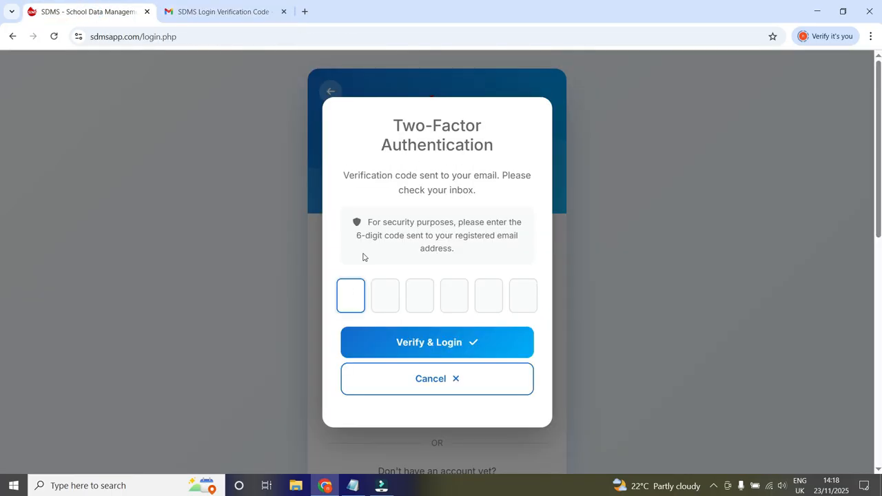
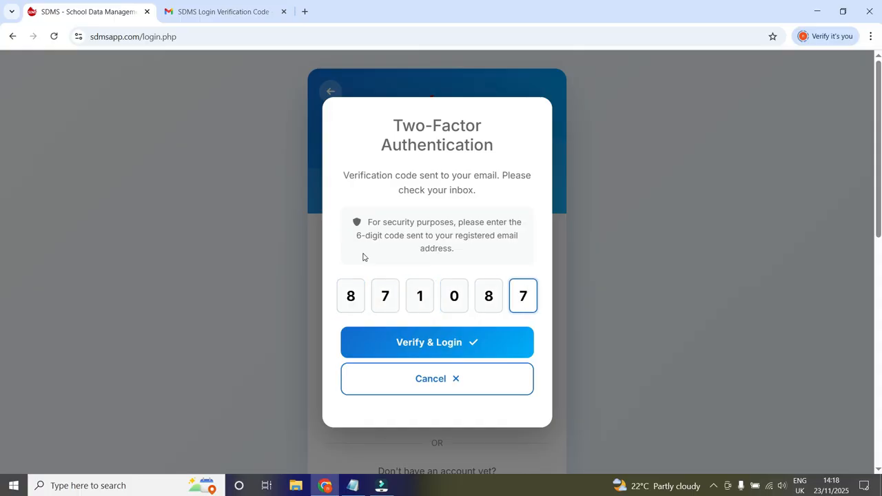
pyautogui.click(451, 339)
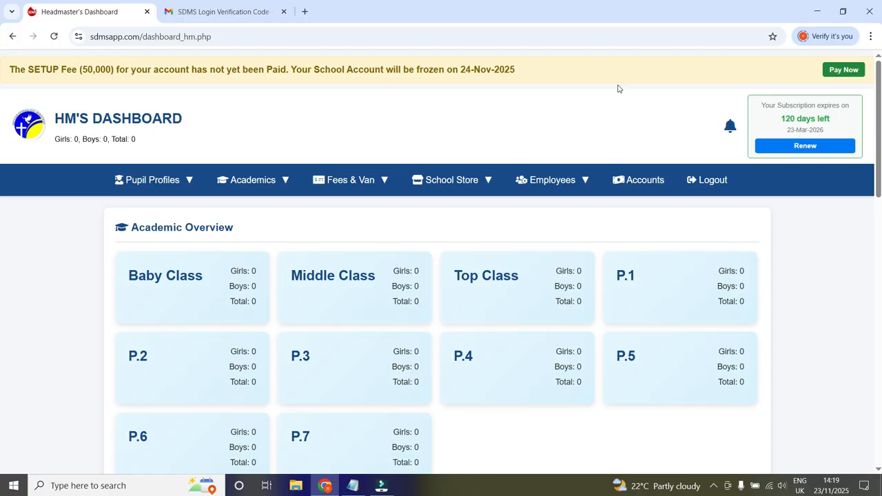
# - Scroll the HM's Dashboard to review the Academic Overview and School Fees & Van Overview
pyautogui.scroll(-1, 571, 130)
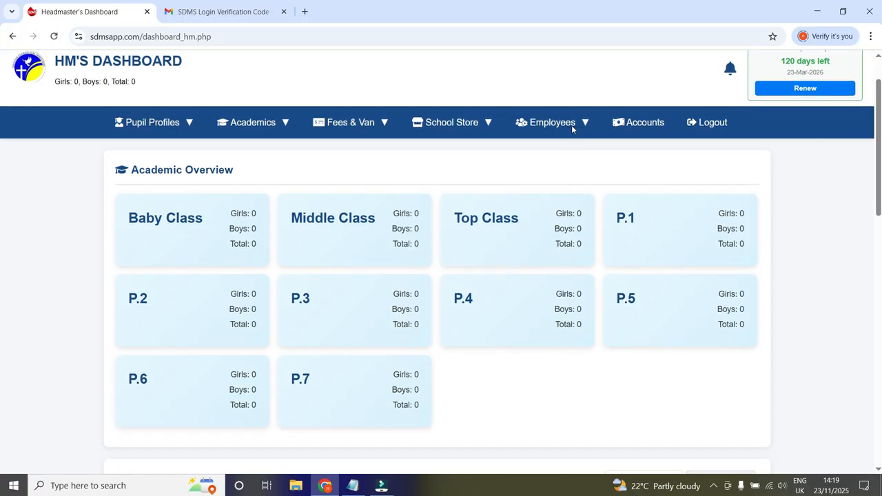
pyautogui.scroll(1, 569, 124)
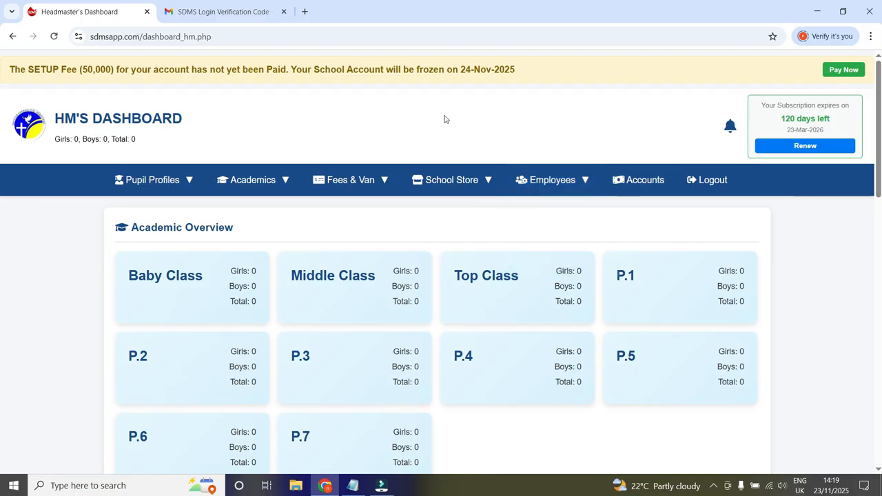
pyautogui.moveTo(171, 177)
pyautogui.scroll(-4, 625, 314)
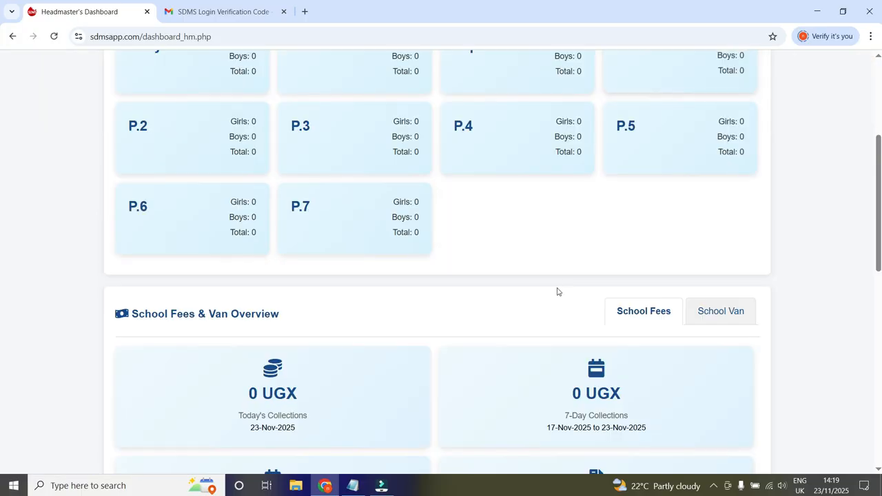
pyautogui.scroll(4, 499, 226)
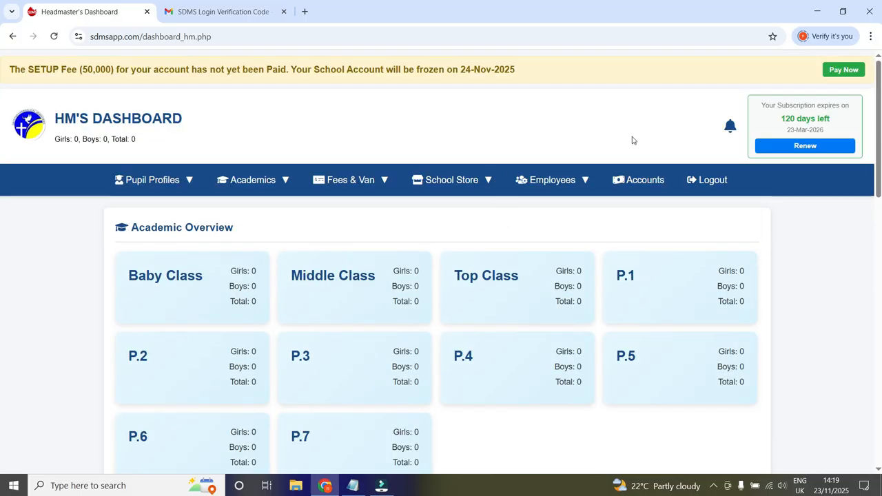
# - Log out of SDMS and copy the Agent ID from the Sales Agent Registration welcome email
pyautogui.click(716, 181)
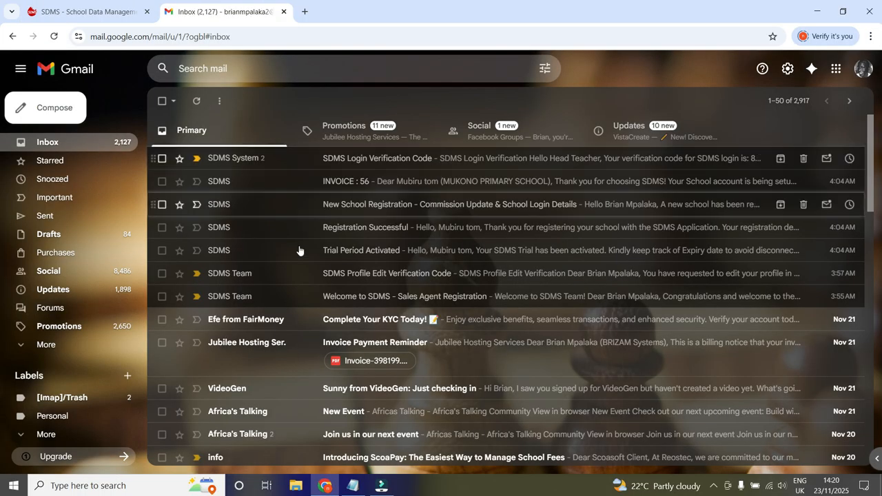
pyautogui.click(352, 301)
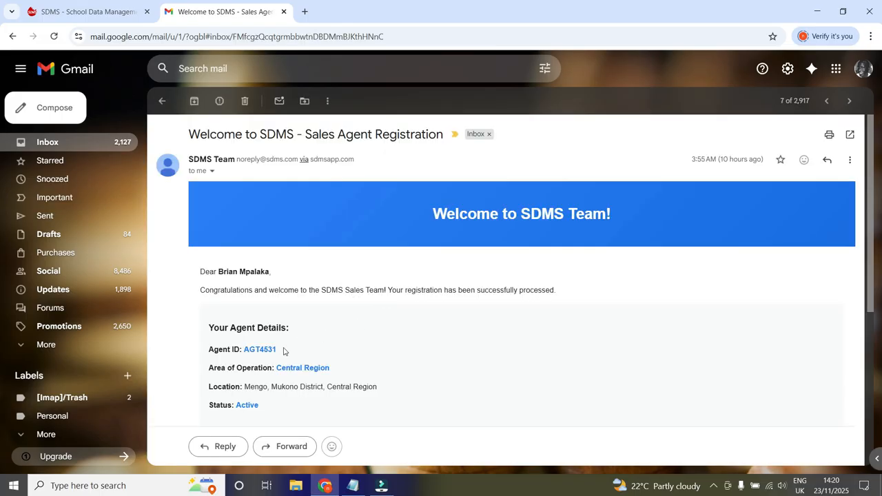
pyautogui.moveTo(279, 350); pyautogui.dragTo(244, 349)
pyautogui.hotkey('ctrl', 'c')
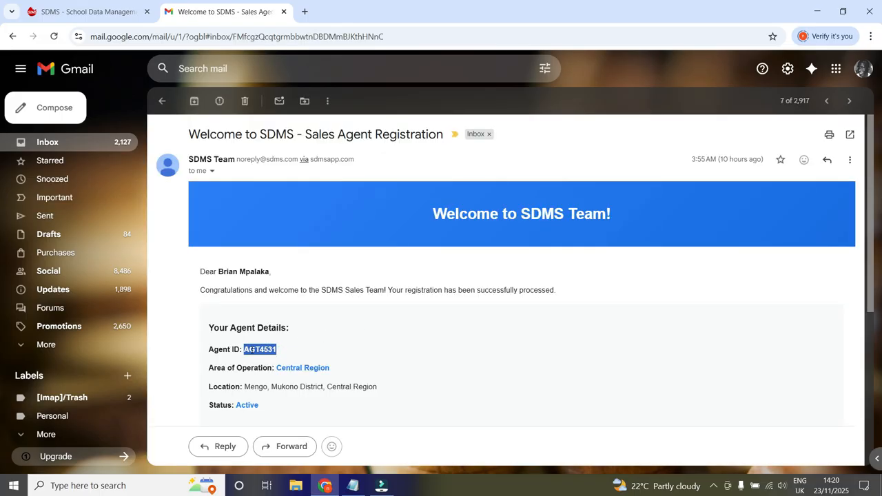
pyautogui.click(124, 12)
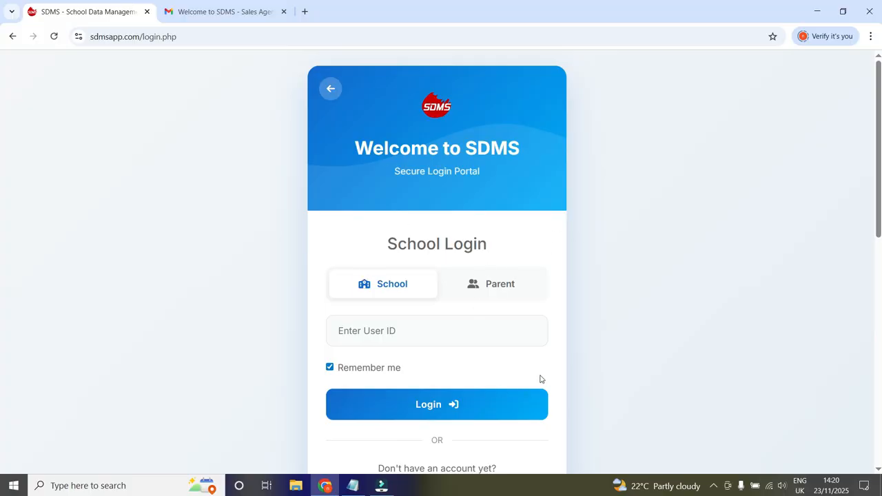
# - Go to SDMS AGENTS from the home page, choose View Profile, and paste the agent ID
pyautogui.click(328, 90)
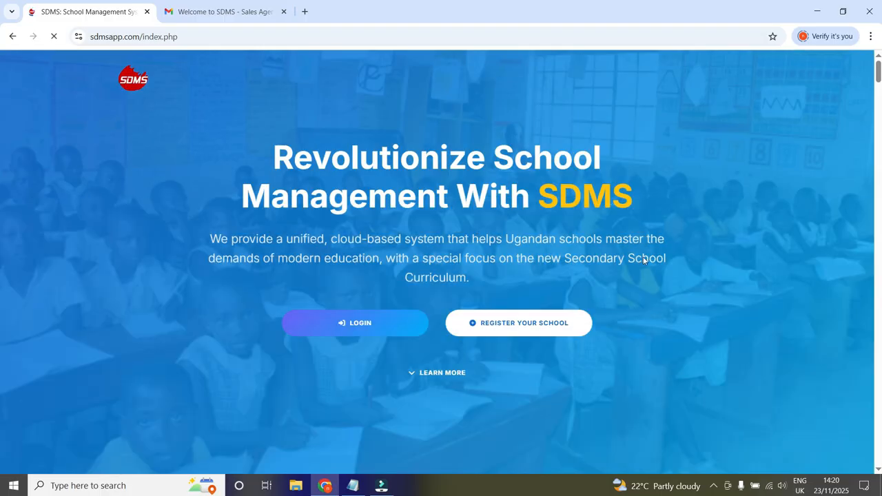
pyautogui.scroll(-20, 643, 260)
pyautogui.scroll(-15, 383, 231)
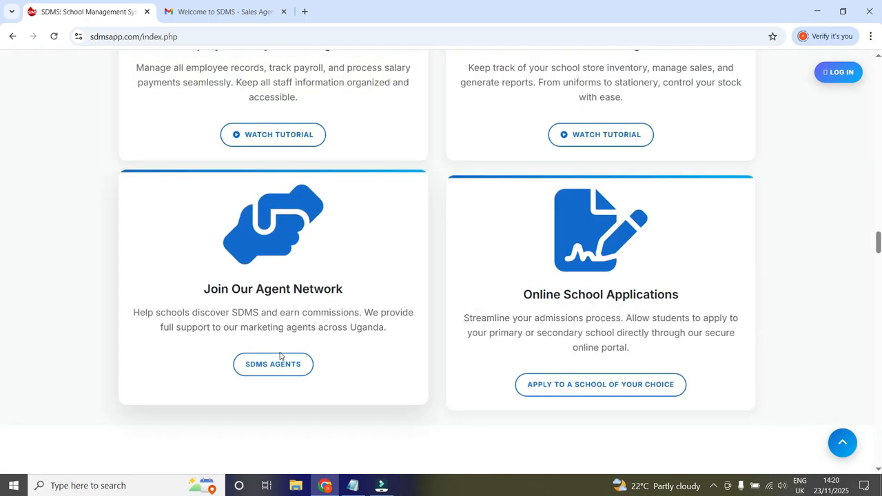
pyautogui.click(270, 365)
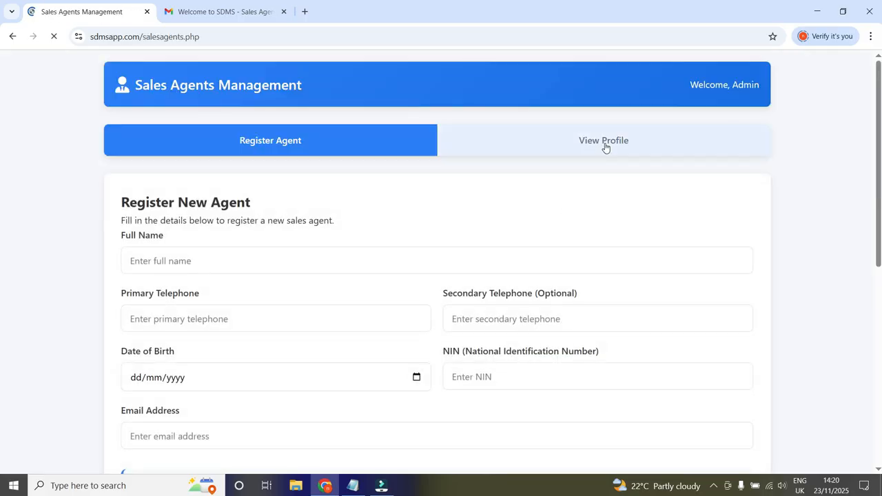
pyautogui.click(604, 144)
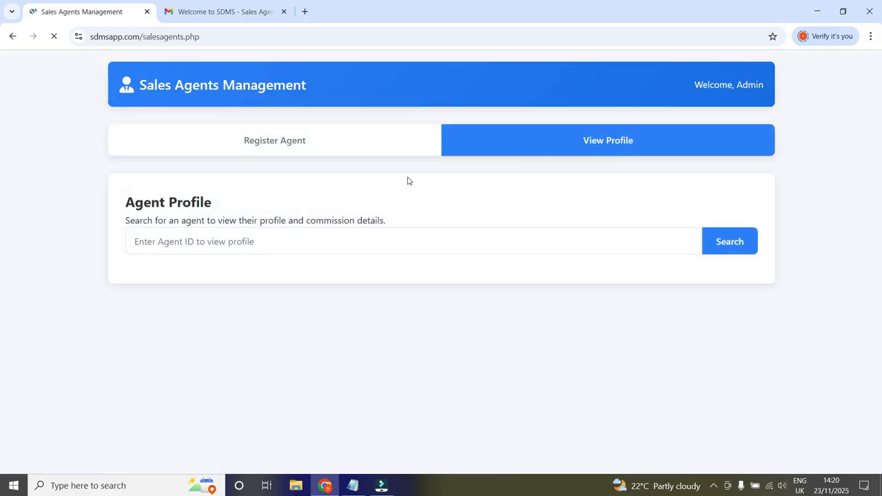
pyautogui.click(326, 237)
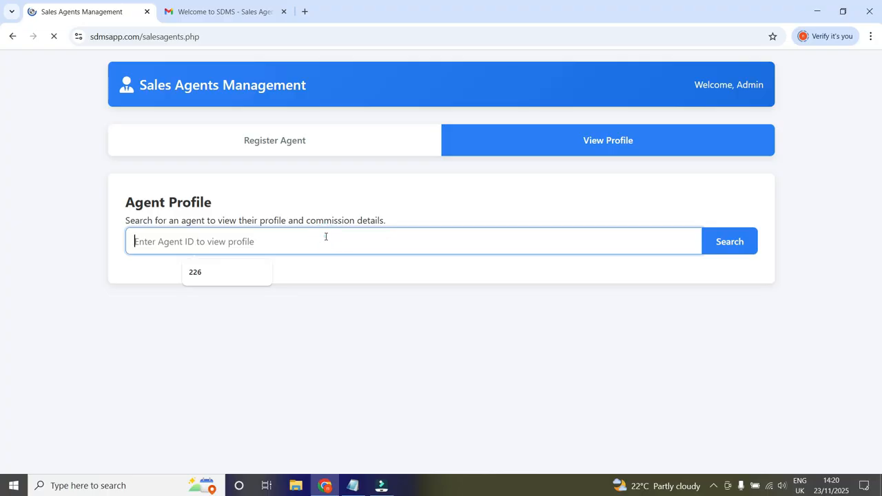
pyautogui.hotkey('ctrl', 'v')
# - Search for the agent profile and verify with the code from the Profile Edit Verification email
pyautogui.click(728, 243)
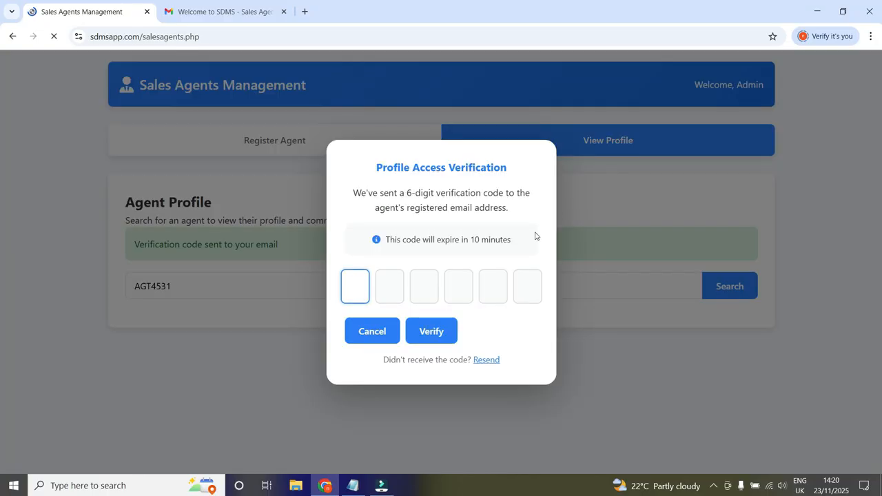
pyautogui.click(211, 16)
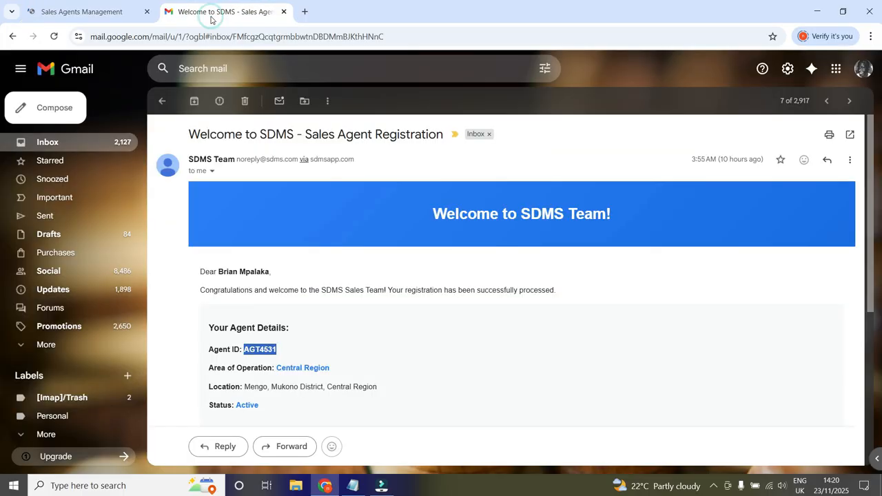
pyautogui.click(67, 142)
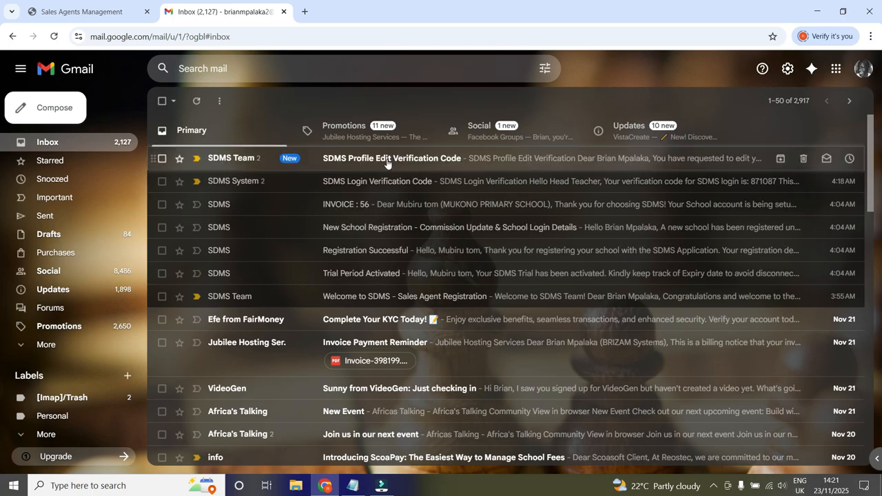
pyautogui.click(386, 160)
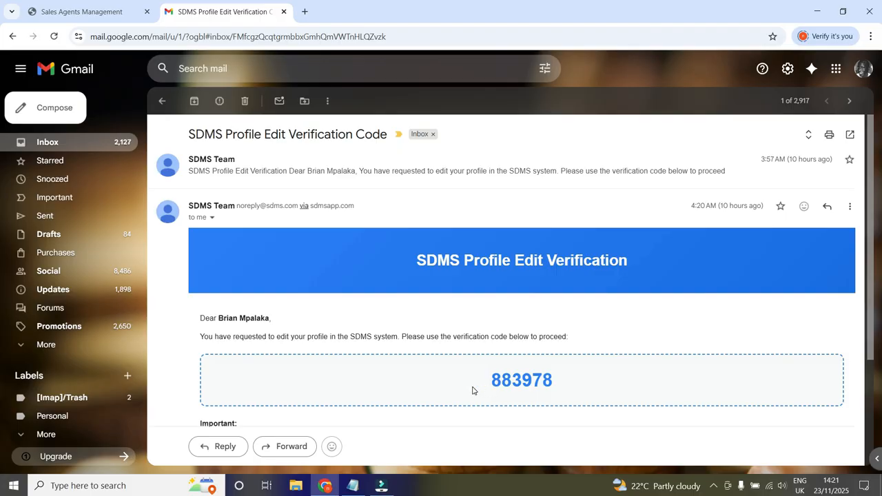
pyautogui.click(110, 11)
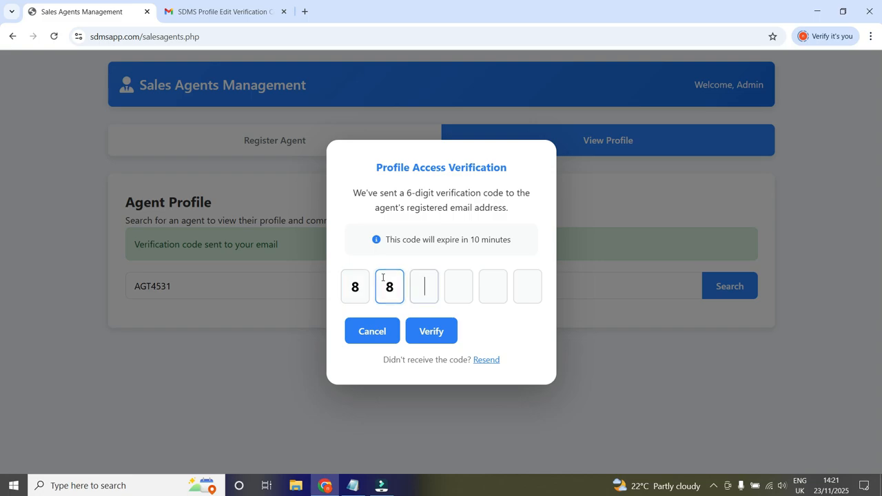
pyautogui.click(215, 12)
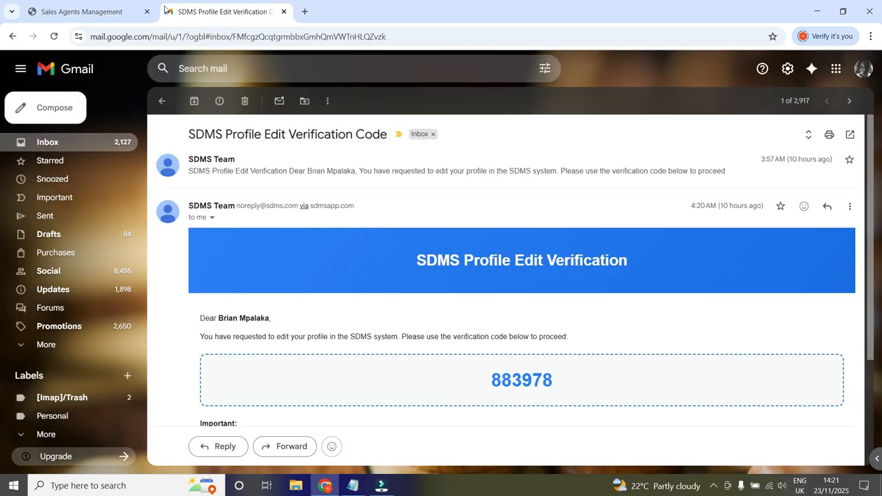
pyautogui.click(79, 7)
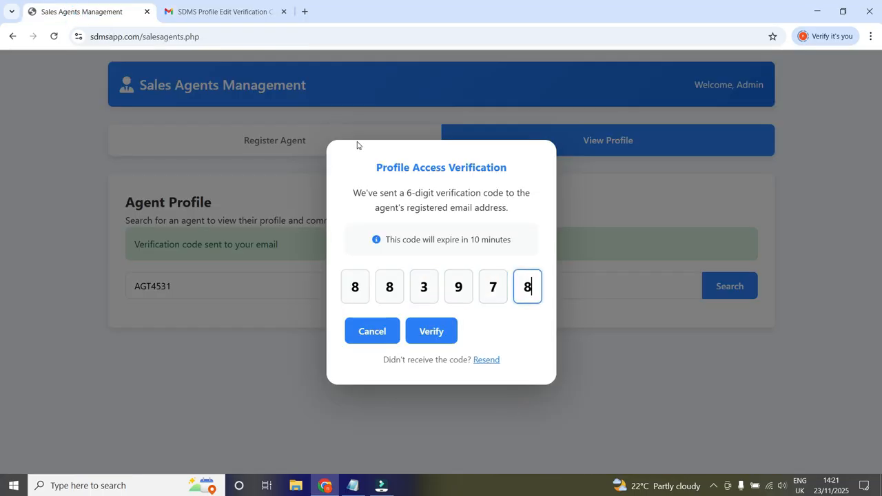
pyautogui.click(428, 329)
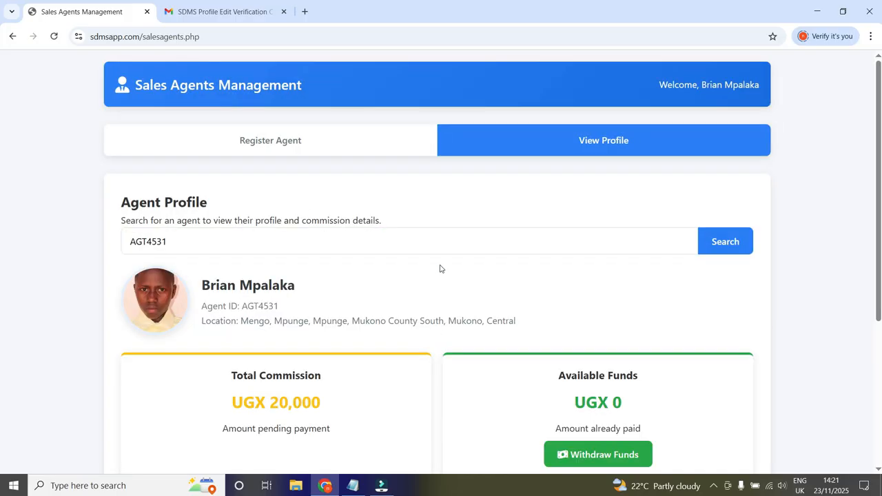
# - Review the Agent Profile's UGX 20,000 total commission and MUKONO PRIMARY SCHOOL in Registered Schools
pyautogui.scroll(-3, 469, 269)
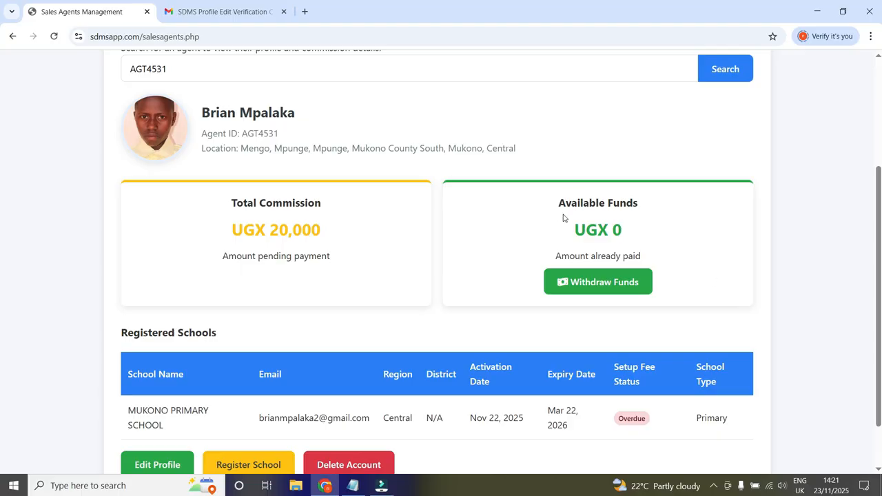
pyautogui.scroll(-1, 645, 345)
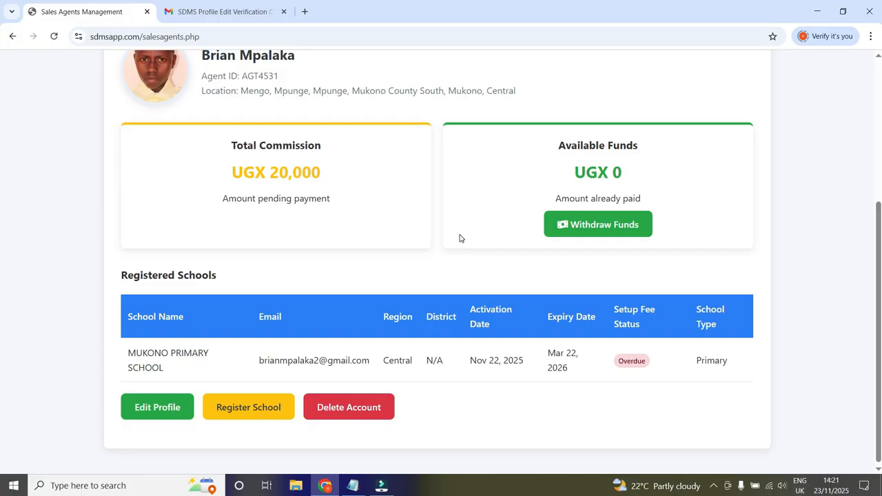
pyautogui.scroll(-1, 460, 238)
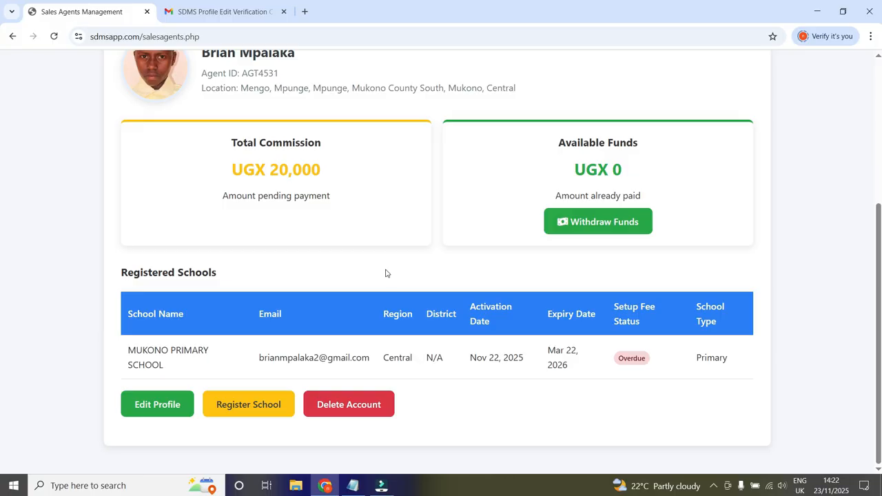
pyautogui.scroll(4, 387, 259)
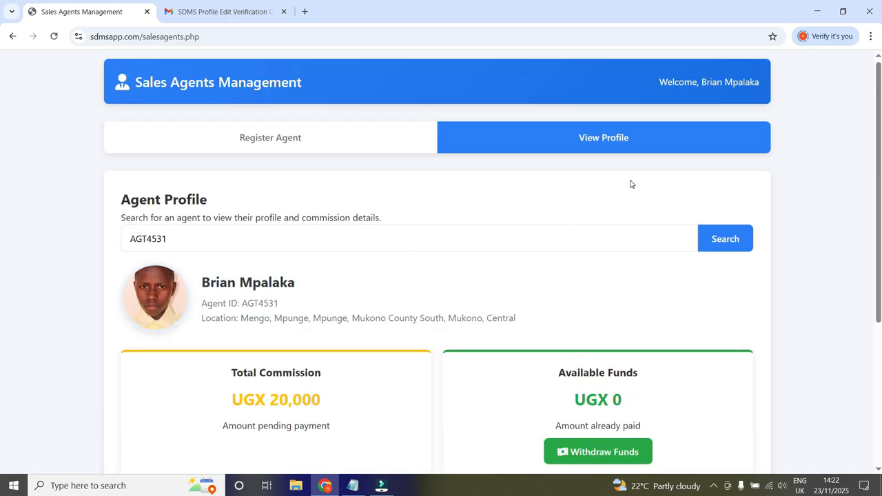
pyautogui.scroll(1, 415, 190)
pyautogui.scroll(-3, 415, 191)
pyautogui.scroll(3, 415, 191)
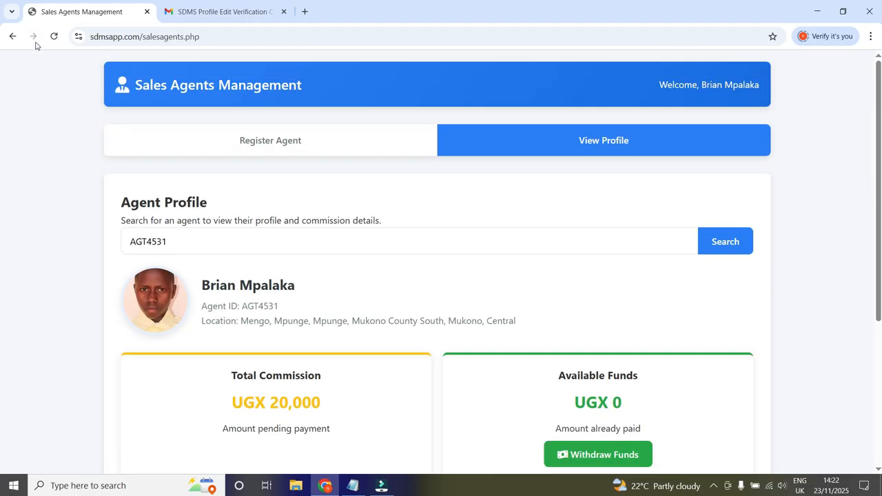